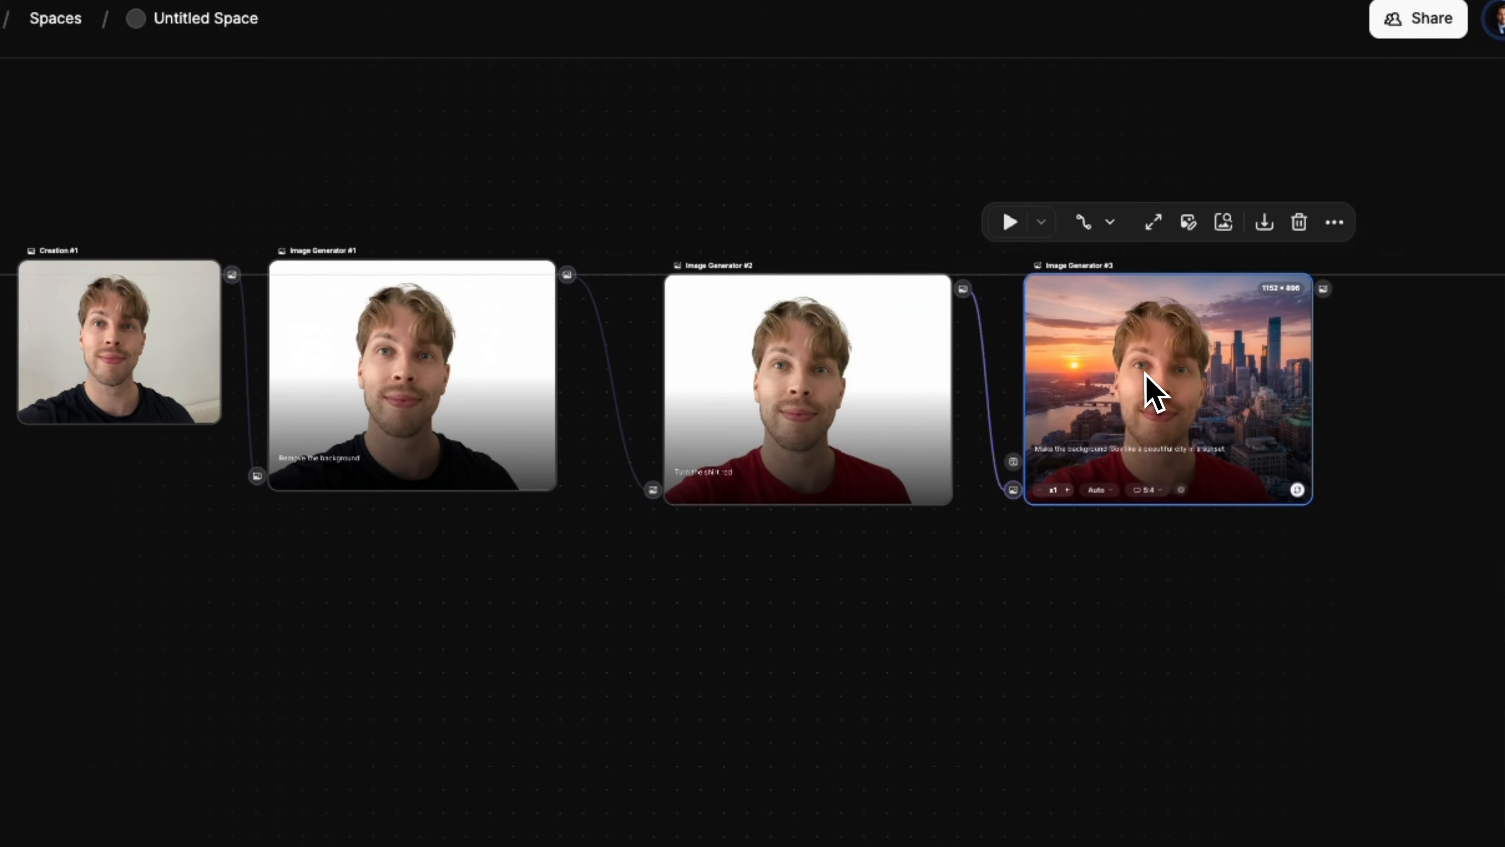
- Move the red-shirt and sunset-city image nodes closer to the preceding nodes in the workflow and deselect them
left_click_drag(687, 356, 626, 339)
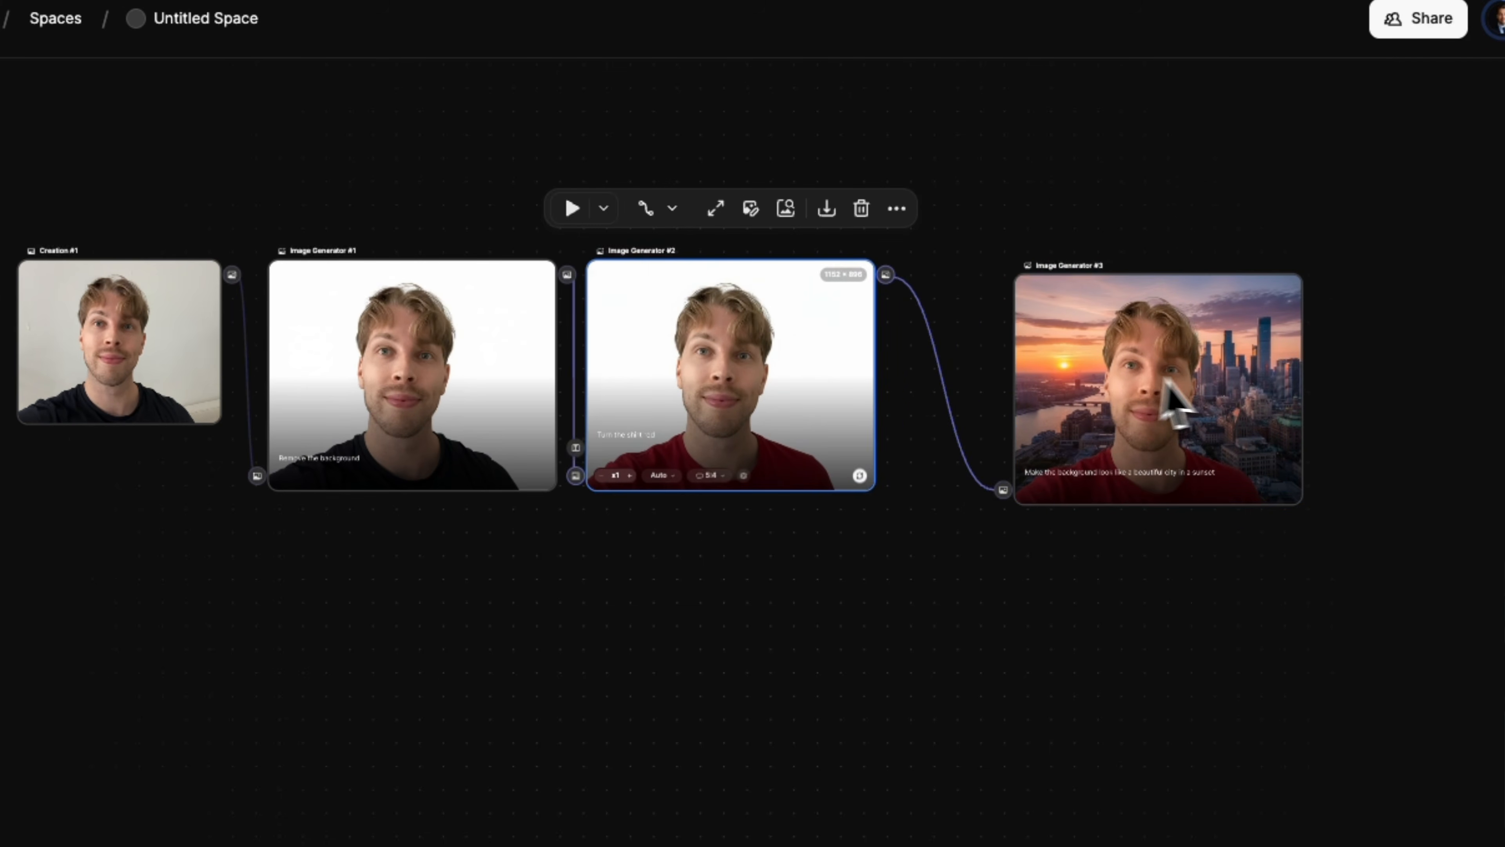
left_click_drag(1165, 392, 1014, 362)
left_click(554, 668)
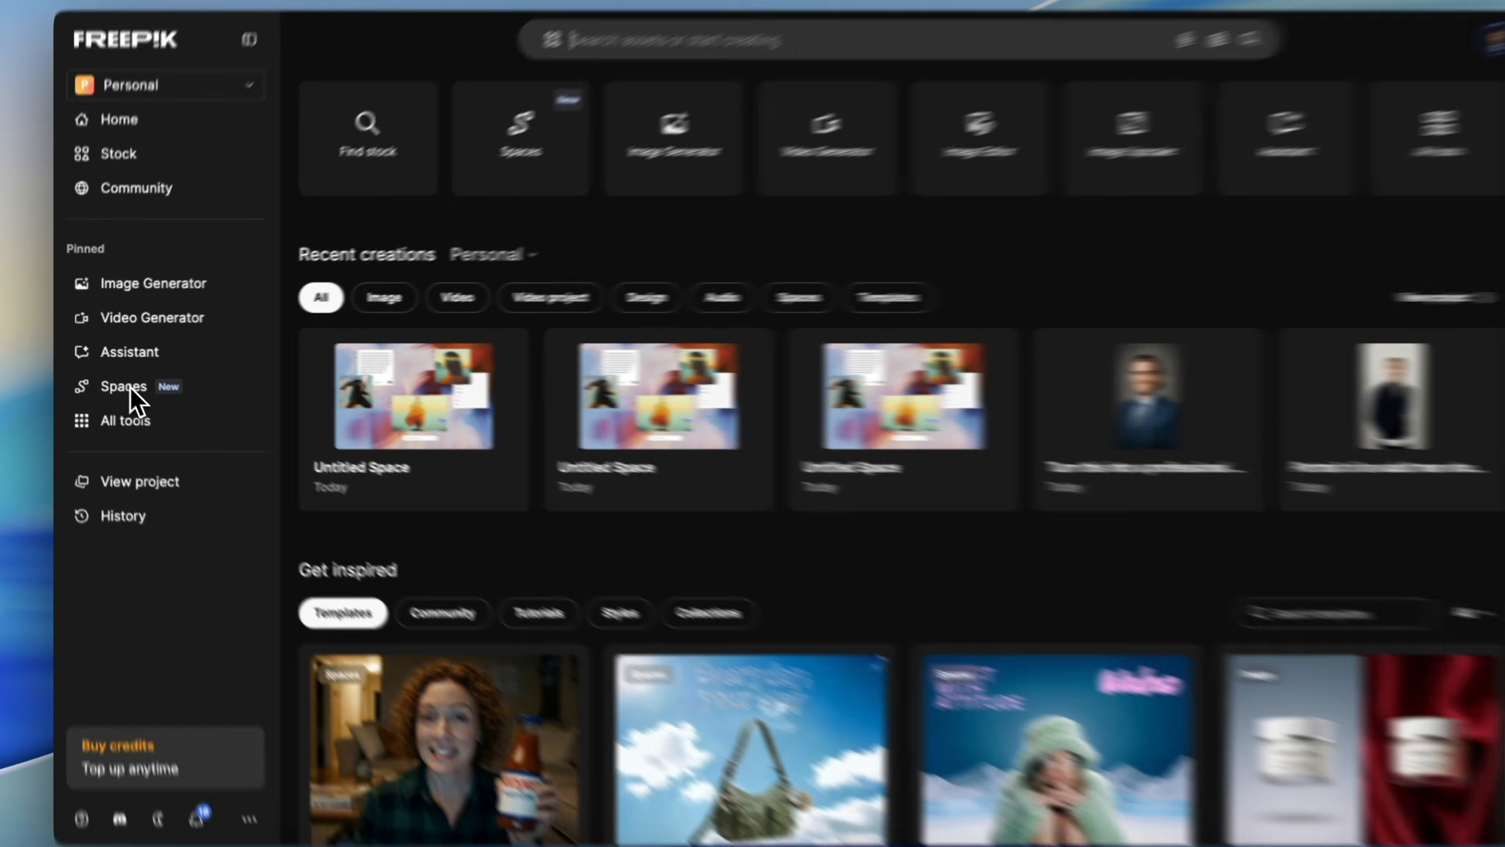
- Go to Spaces and create a new space from scratch
left_click(128, 389)
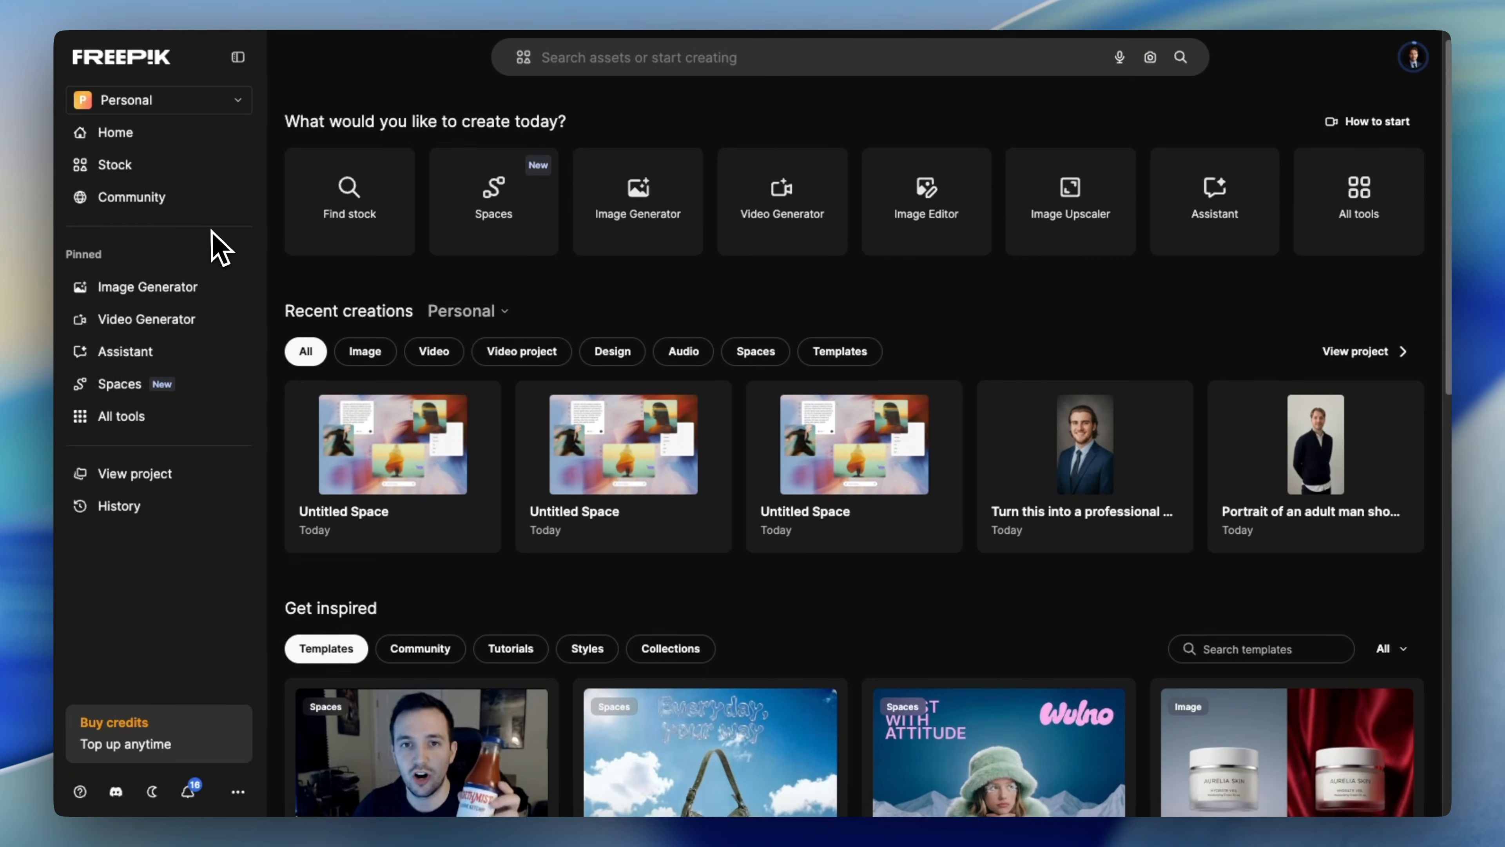
scroll(151, 382, "down", 1)
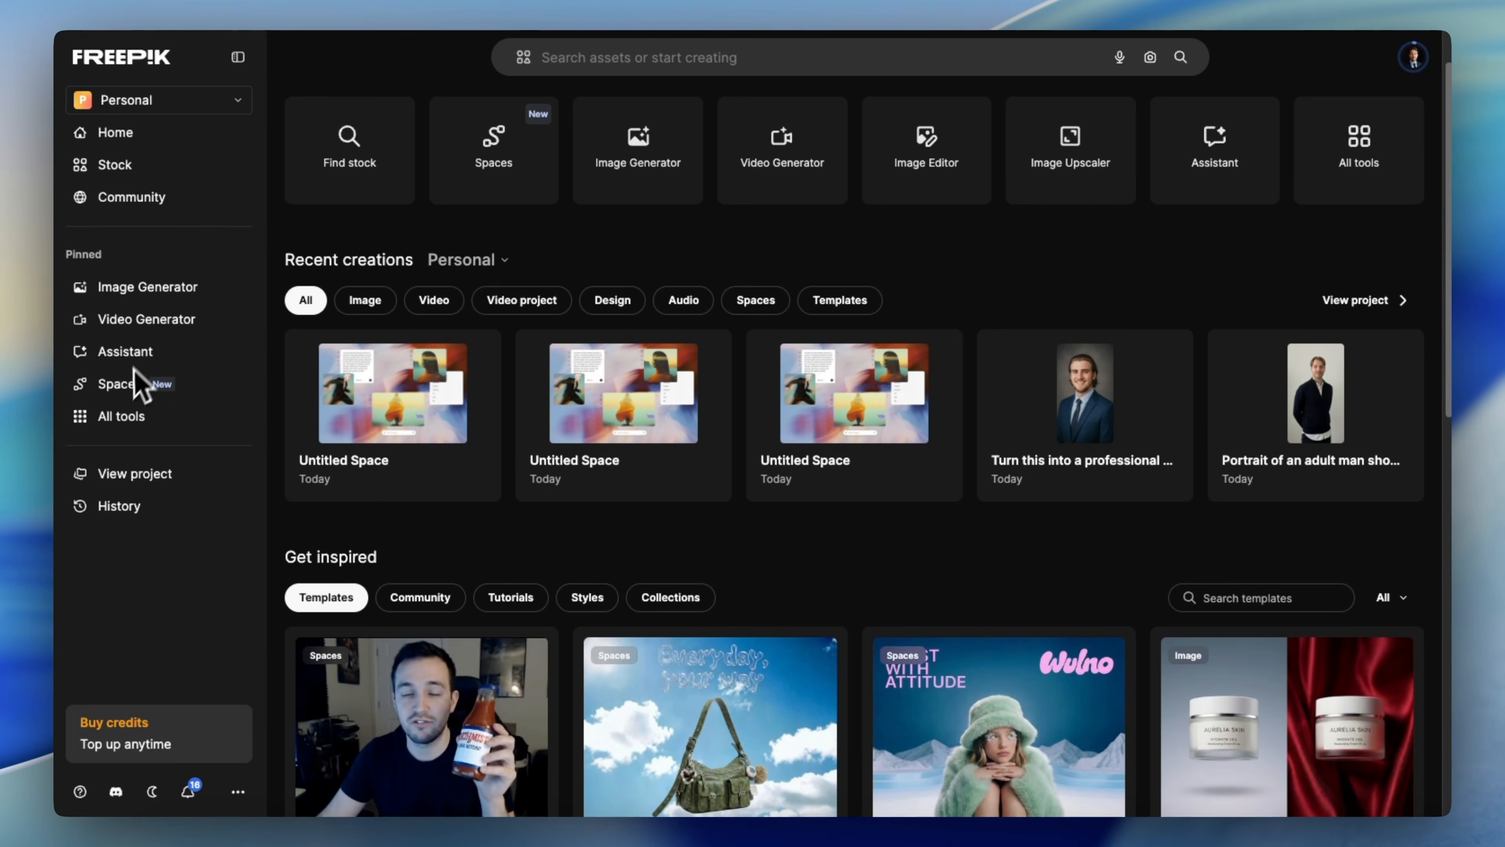
left_click(151, 382)
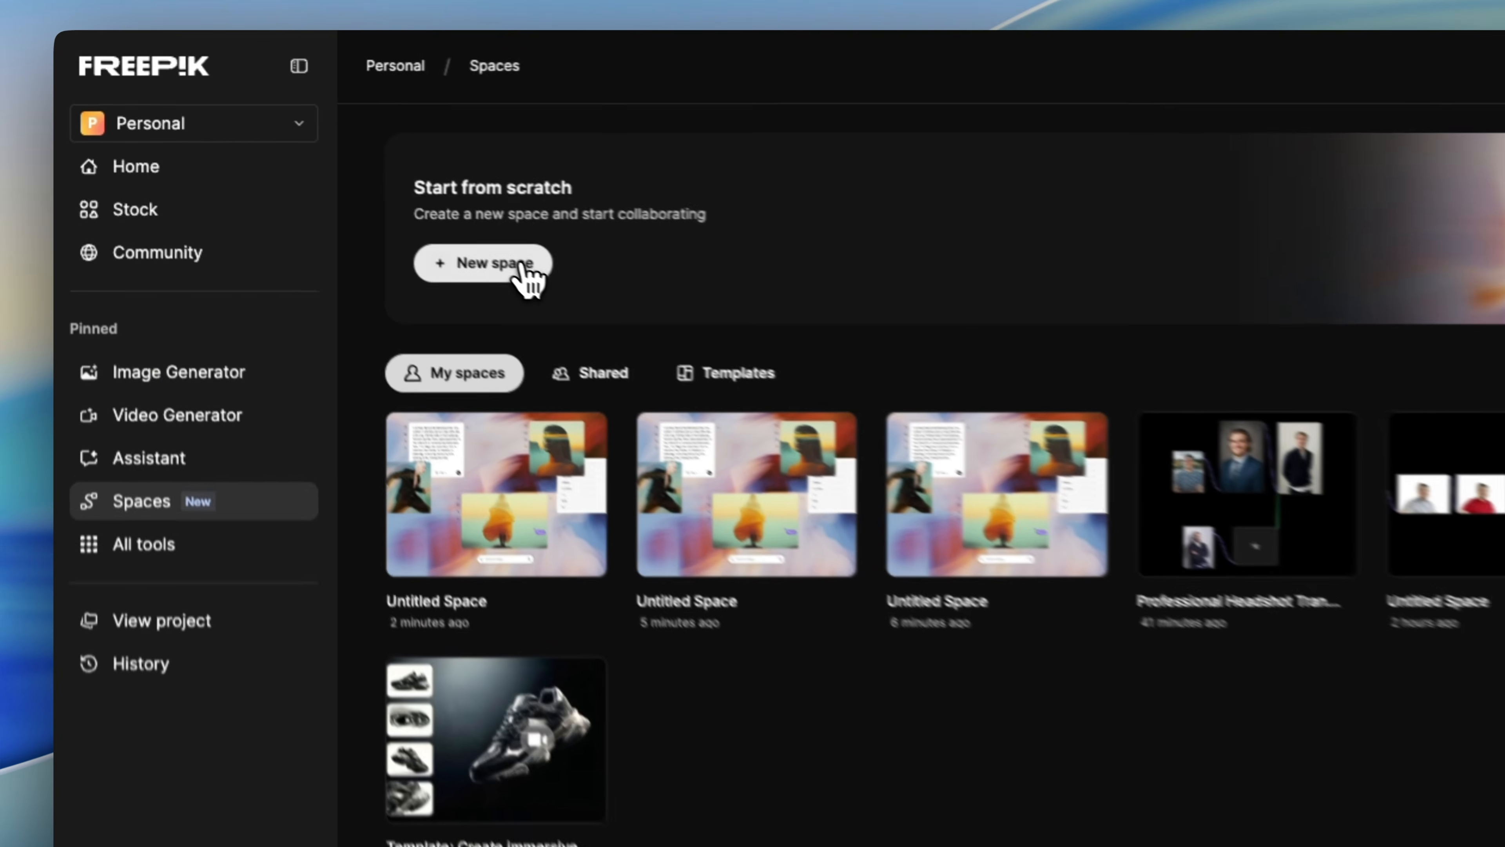
left_click(407, 206)
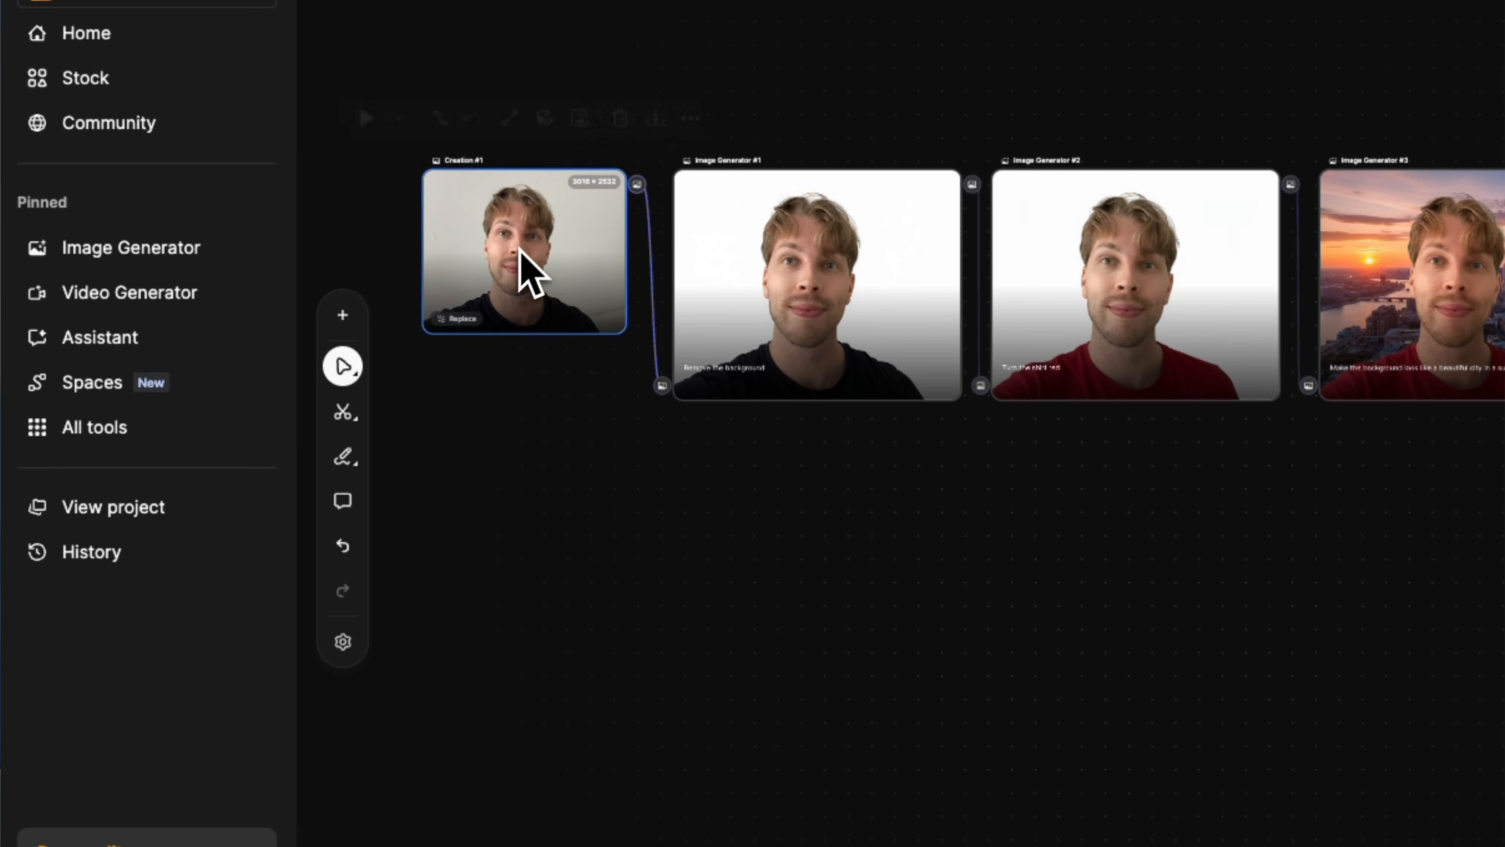
left_click(518, 252)
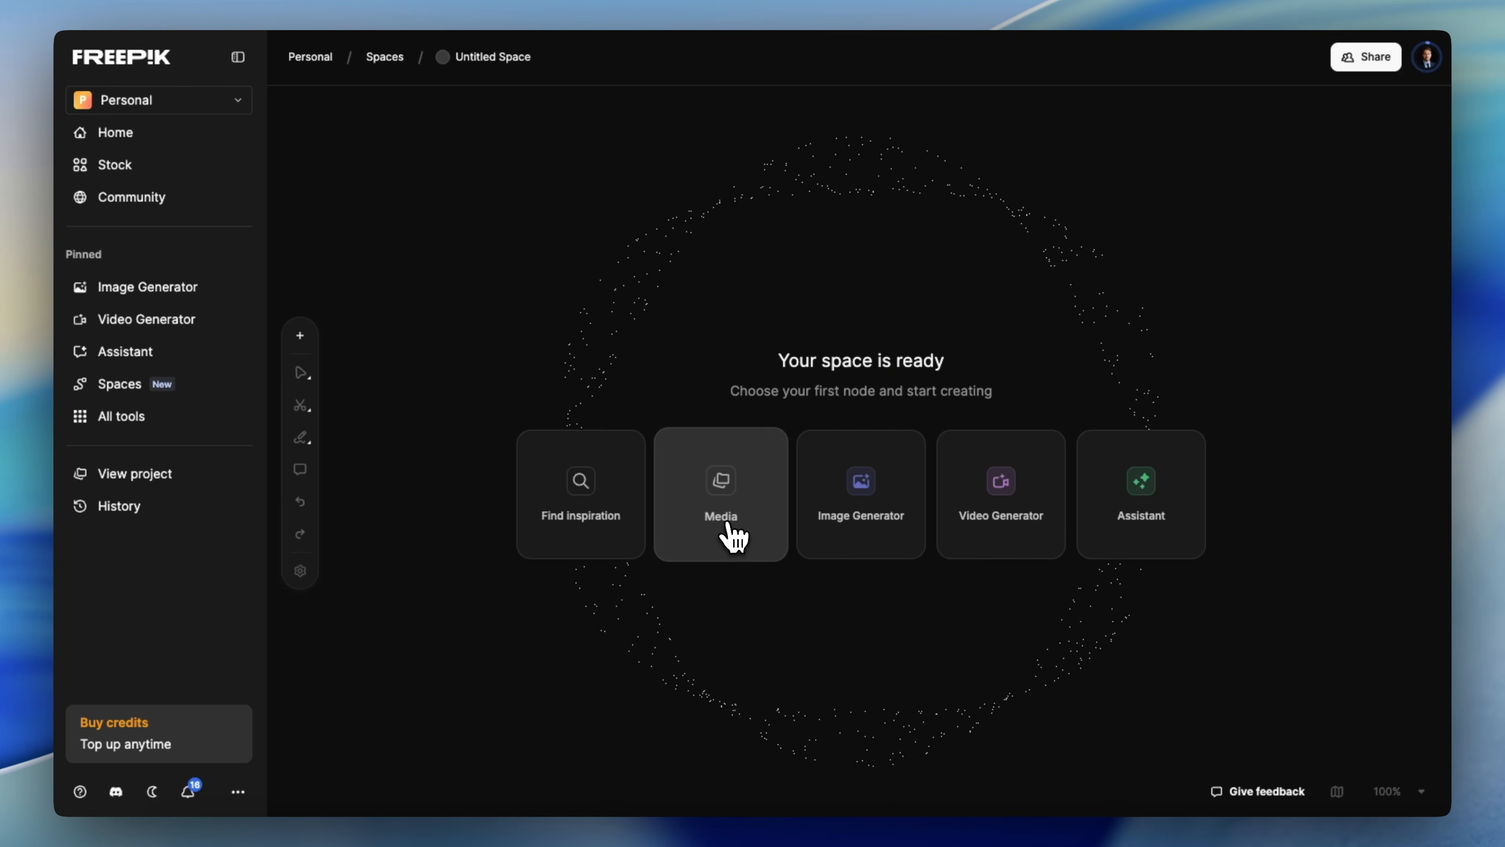
- Upload the selfie photo as the first media node of the space and move it to the upper-left part of the canvas
left_click(730, 525)
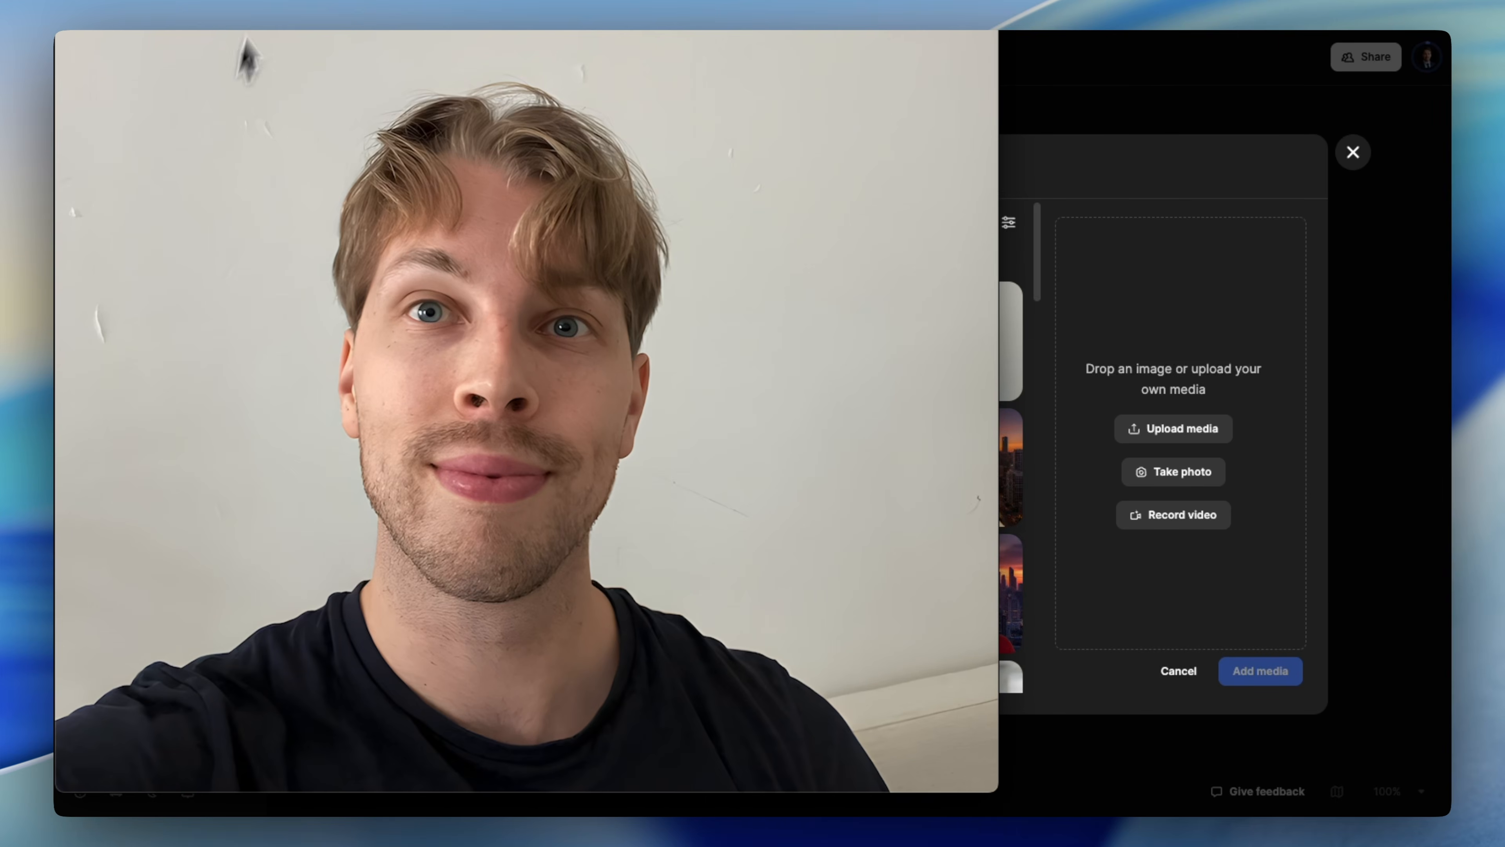
left_click_drag(101, 4, 1226, 447)
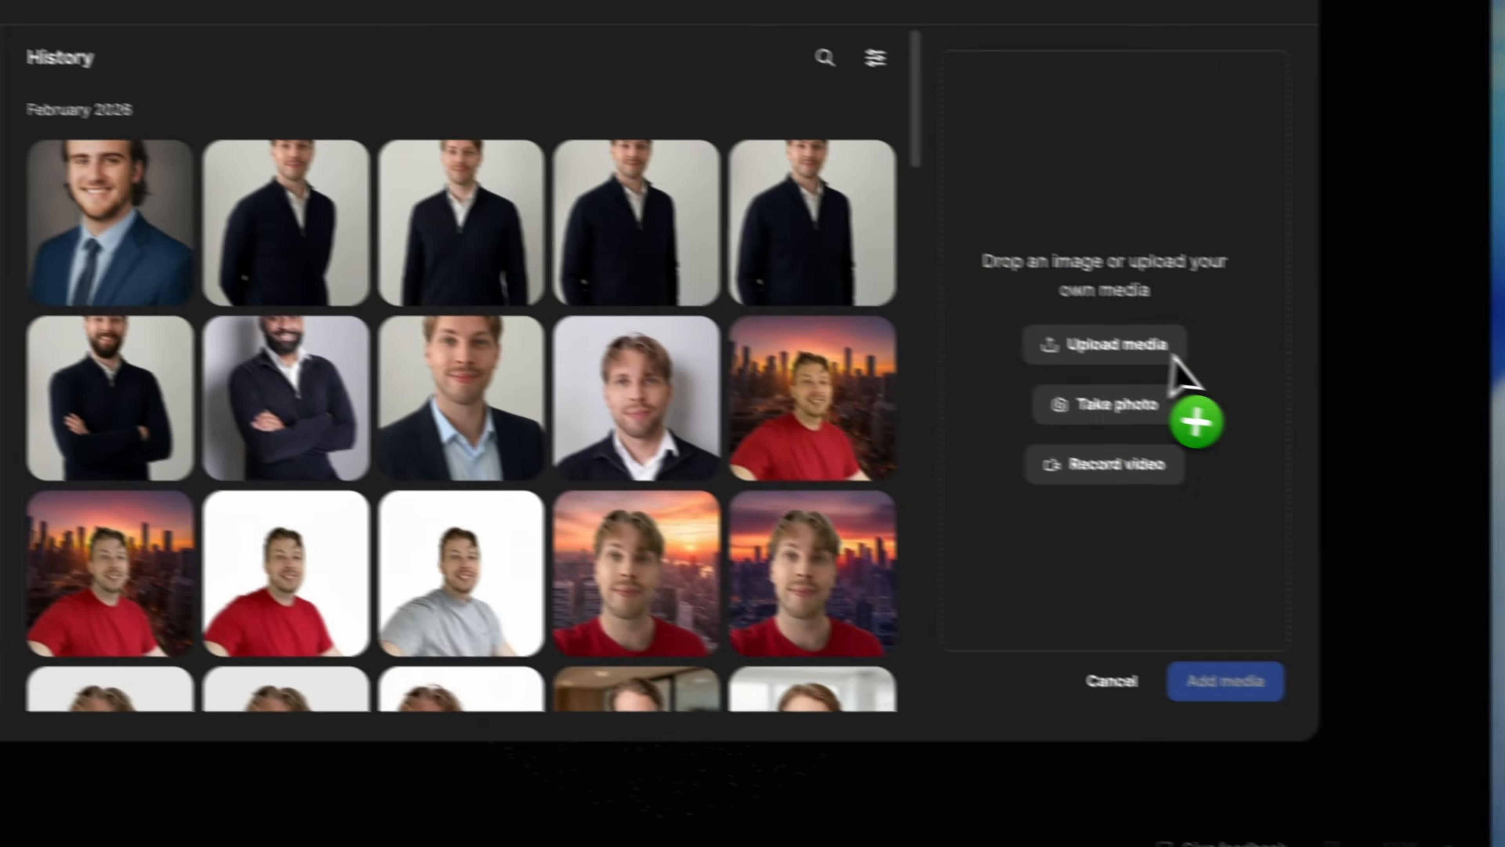
left_click_drag(1170, 356, 1180, 427)
left_click(1226, 681)
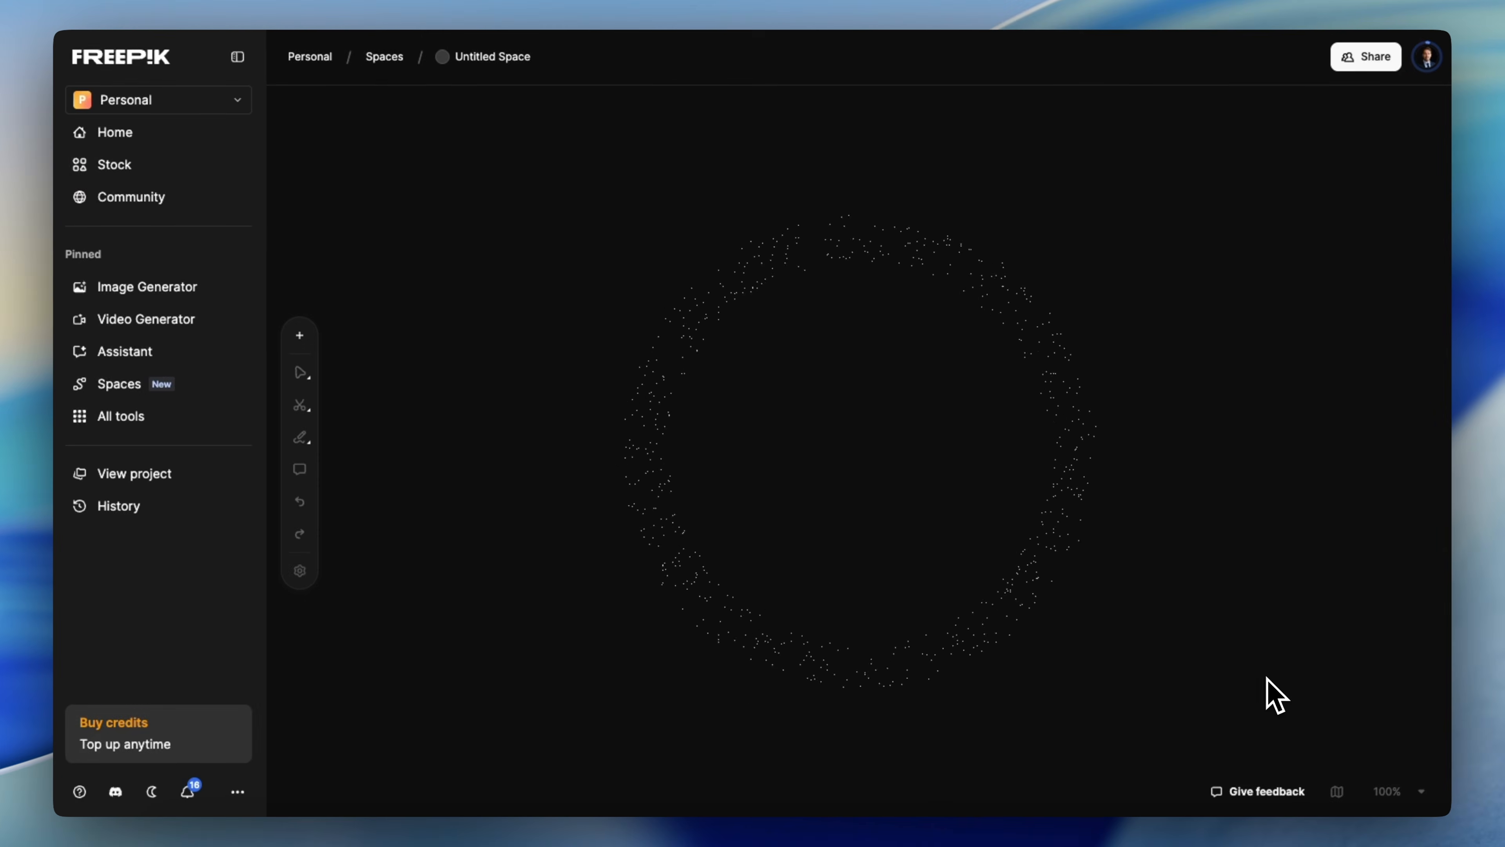
left_click_drag(1055, 486, 462, 287)
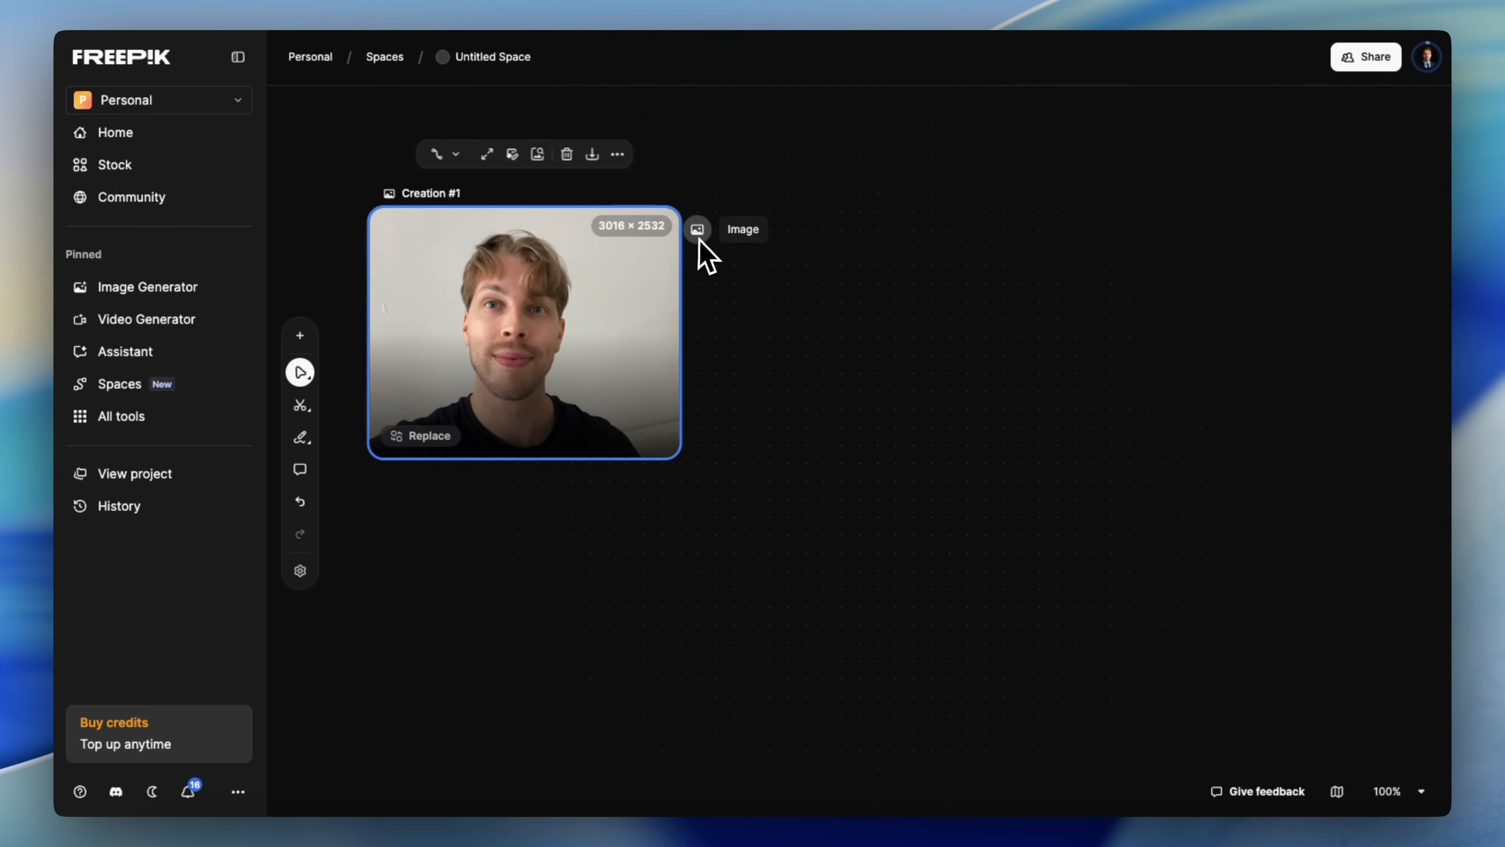
- Connect a new Image Generator node to the selfie and enter the prompt "Remove the background"
left_click(698, 230)
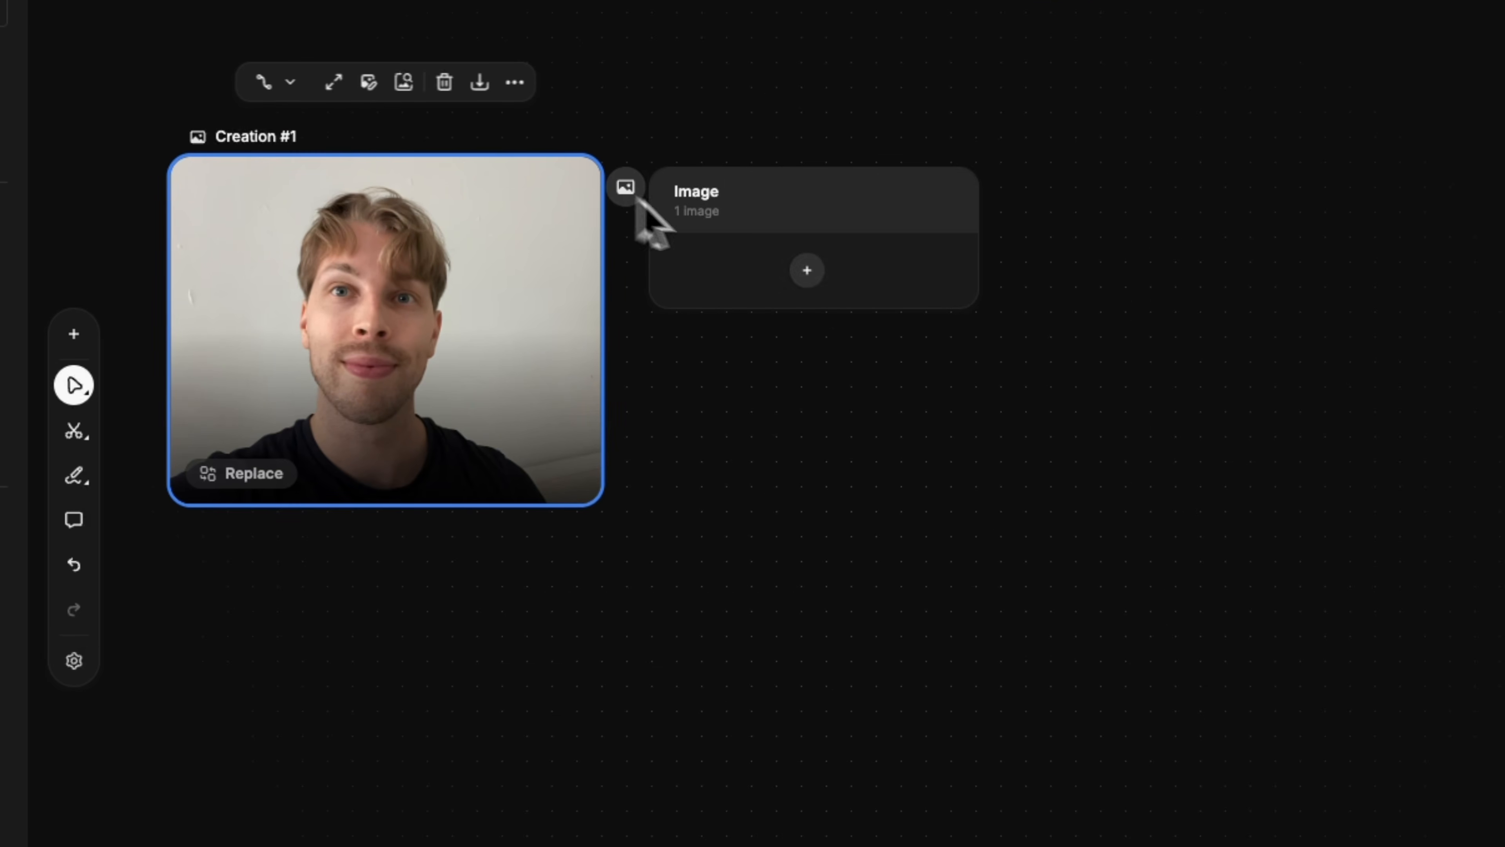
left_click(807, 271)
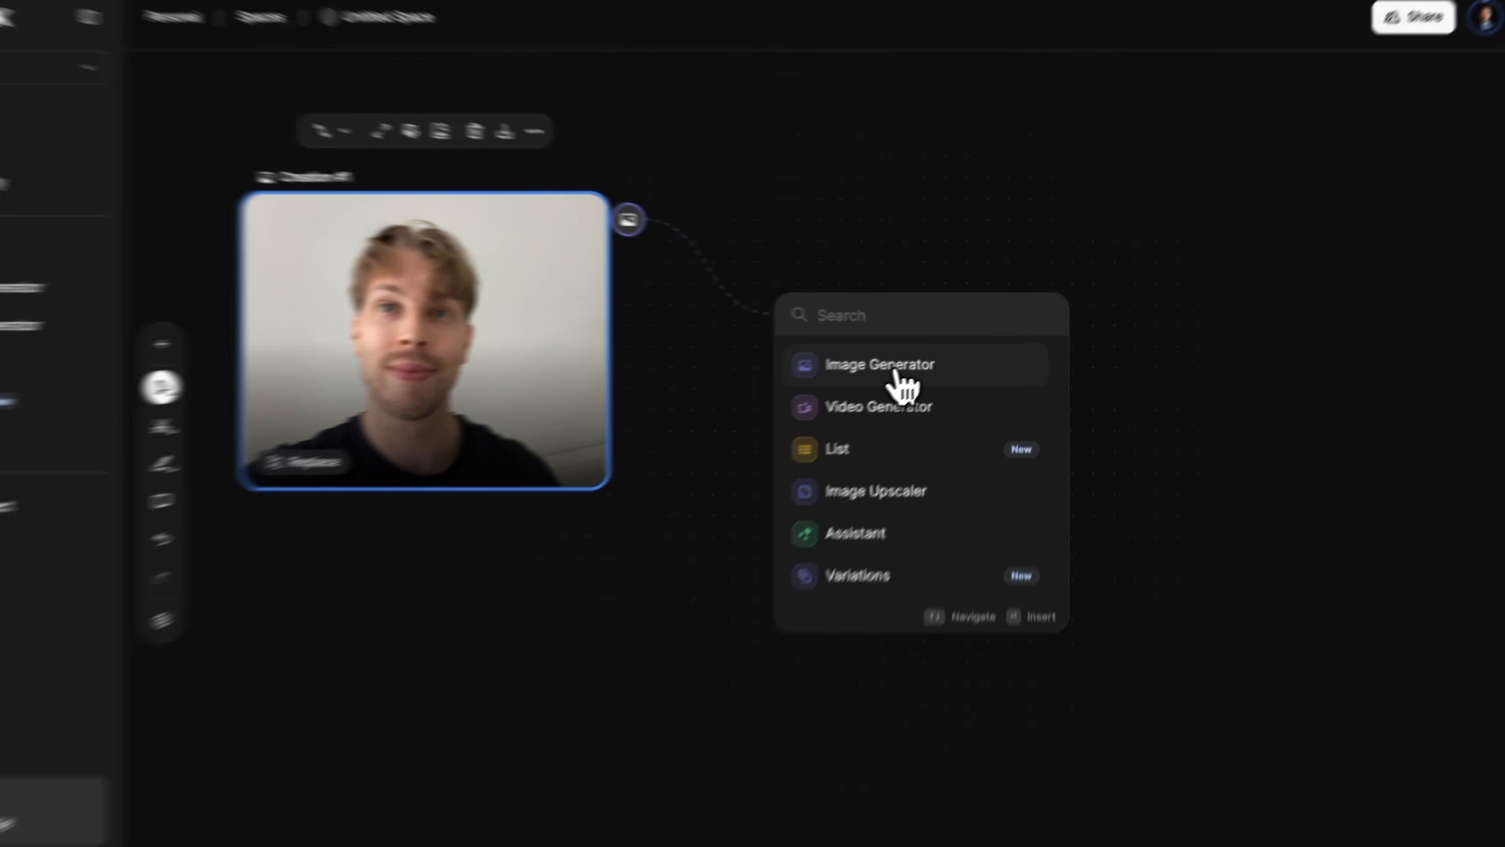
left_click(926, 359)
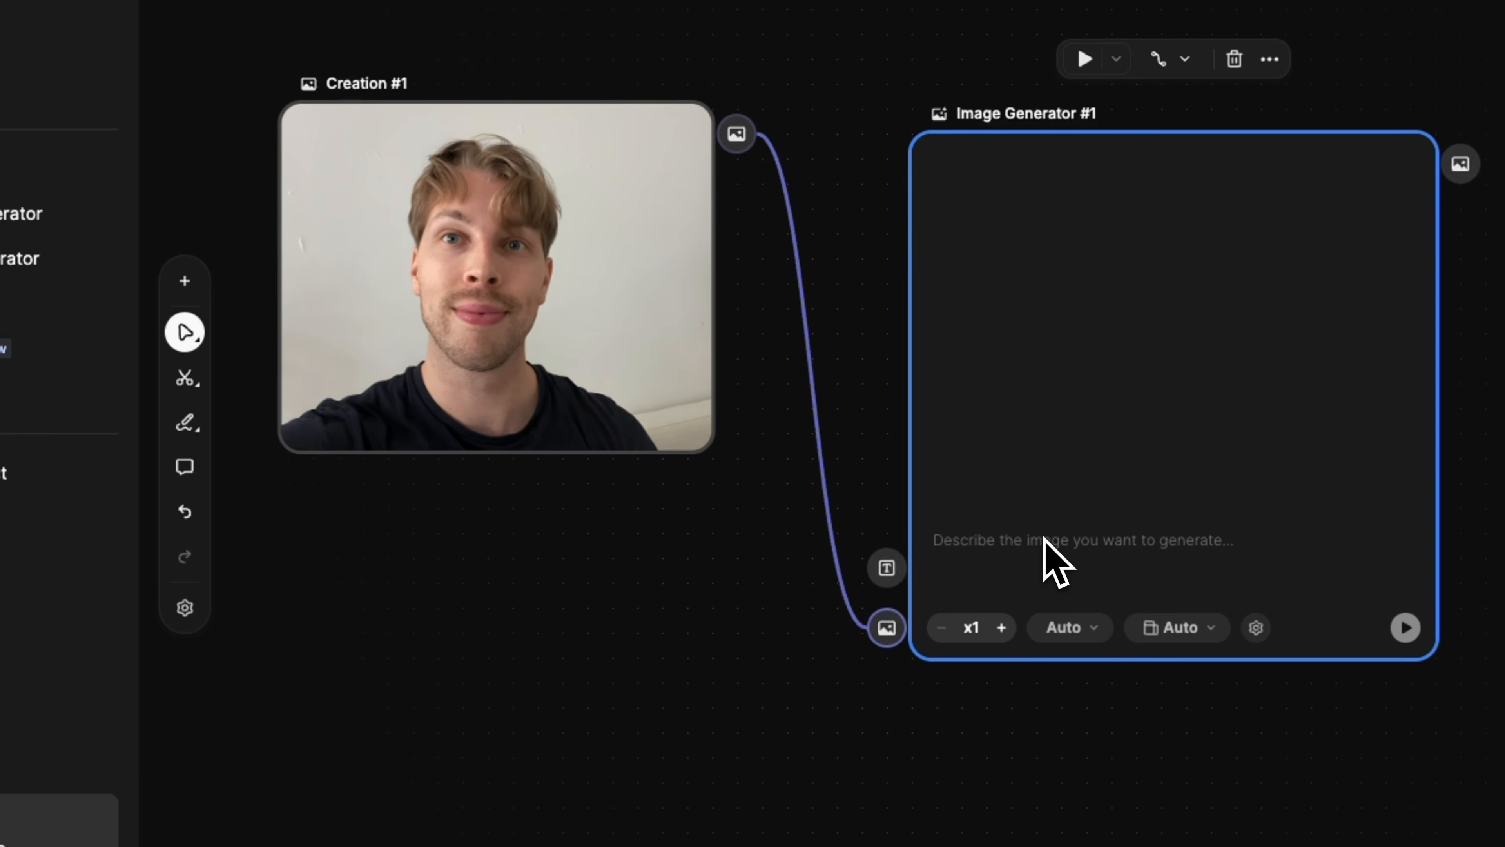
left_click(1045, 539)
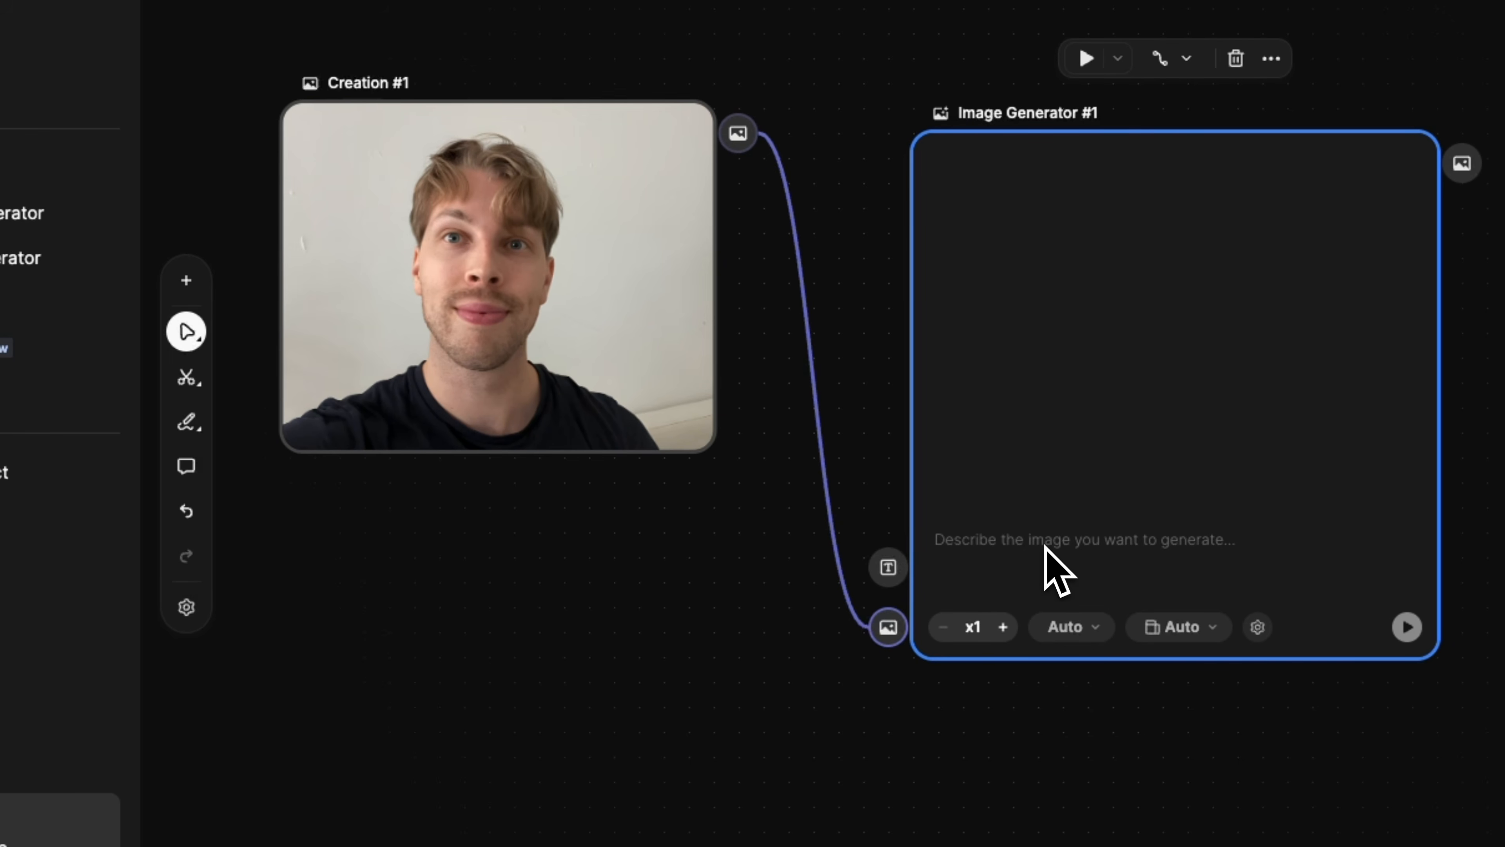
type("Remove the background")
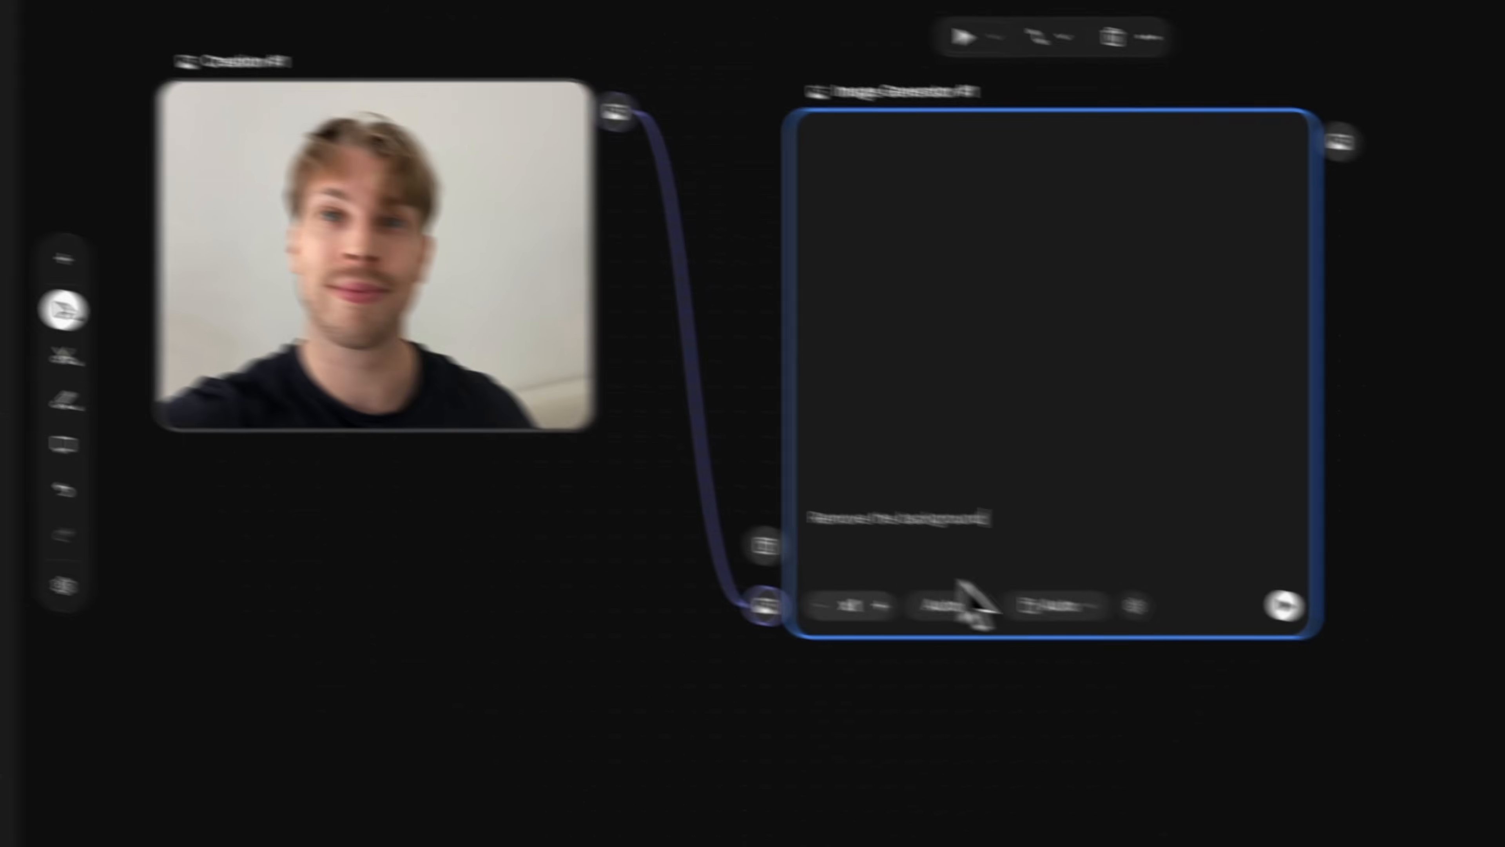
left_click_drag(1008, 520, 801, 521)
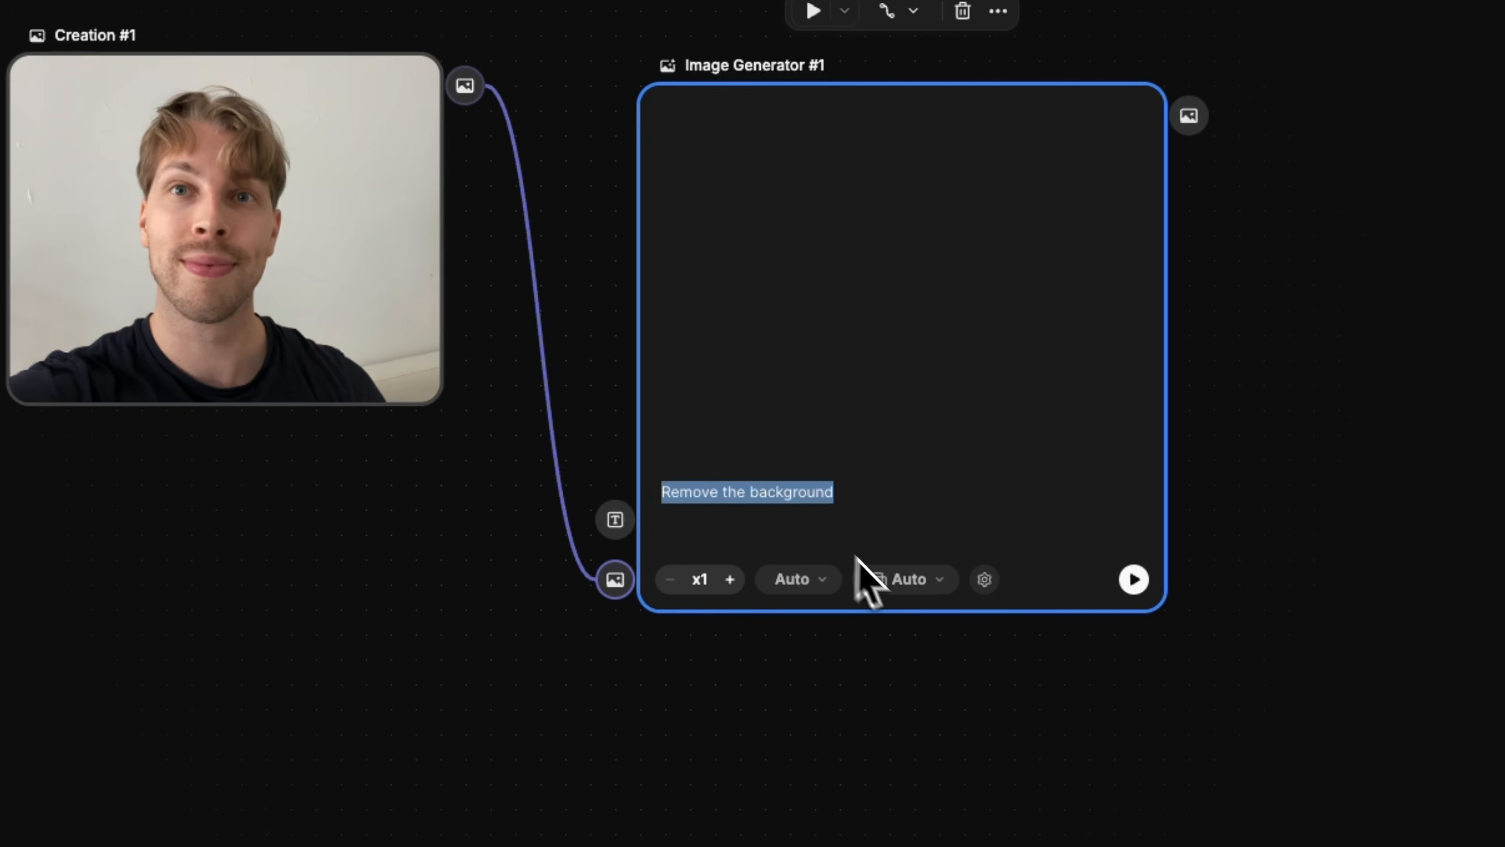
- Set the background-removal generator's aspect ratio to 5:4 and run it
left_click(893, 580)
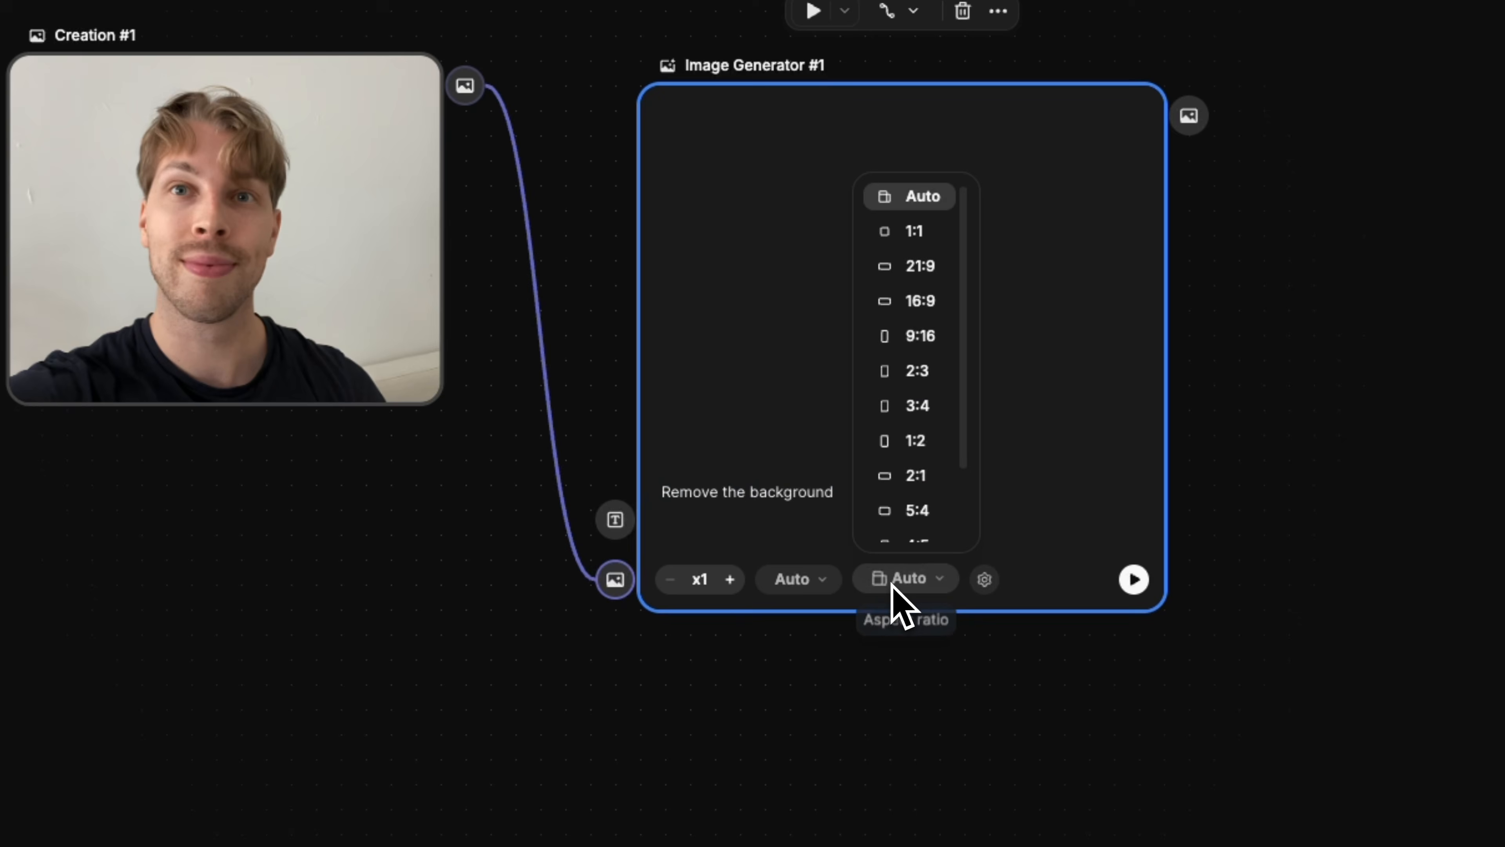
left_click(904, 518)
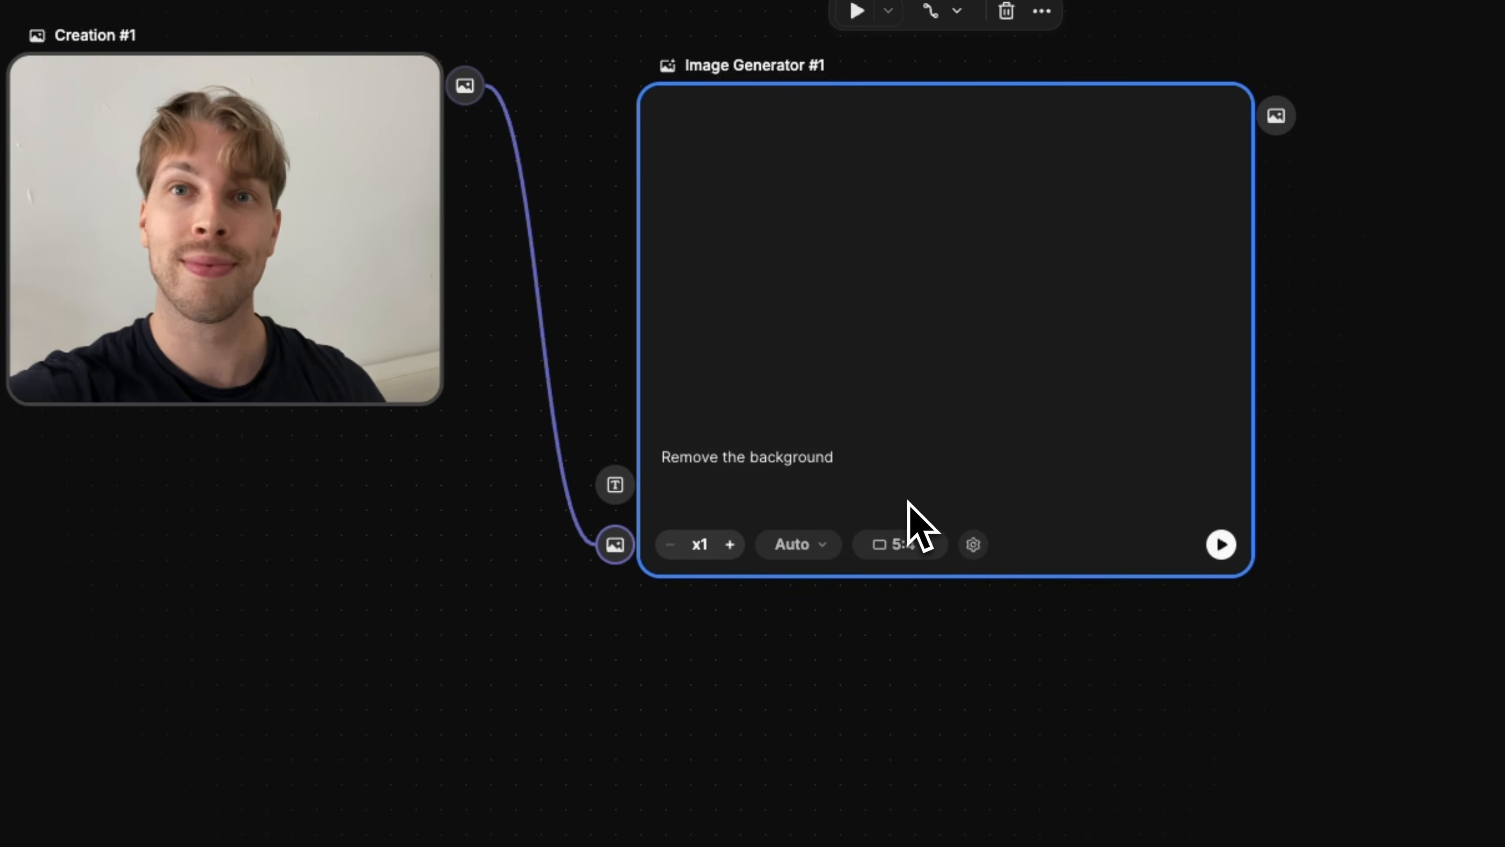
left_click(1220, 543)
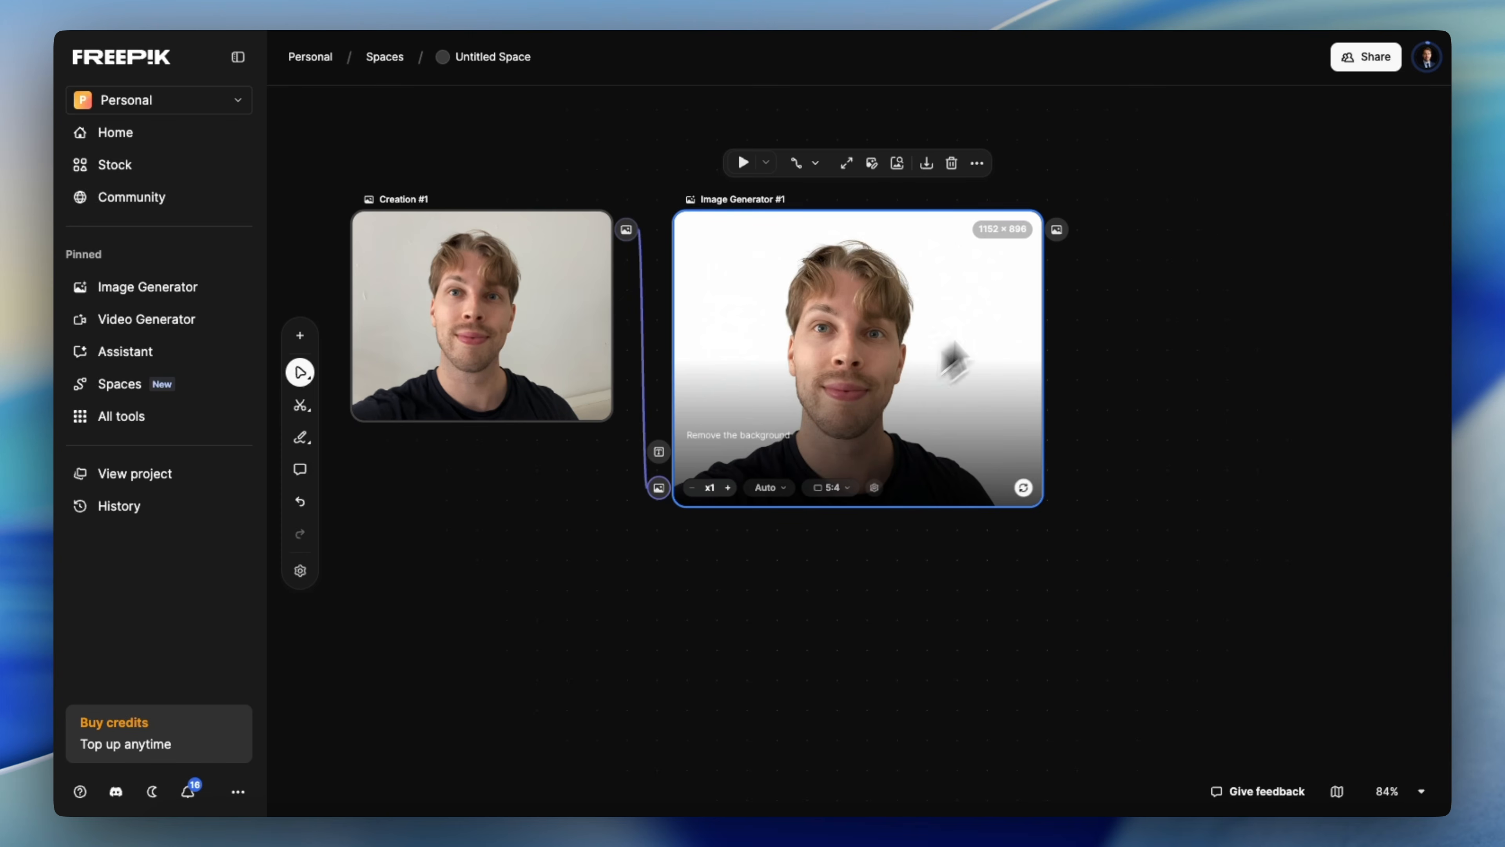
- Connect a second Image Generator to the background-free image and give it the prompt "Turn the shirt red"
mouse_move(1057, 230)
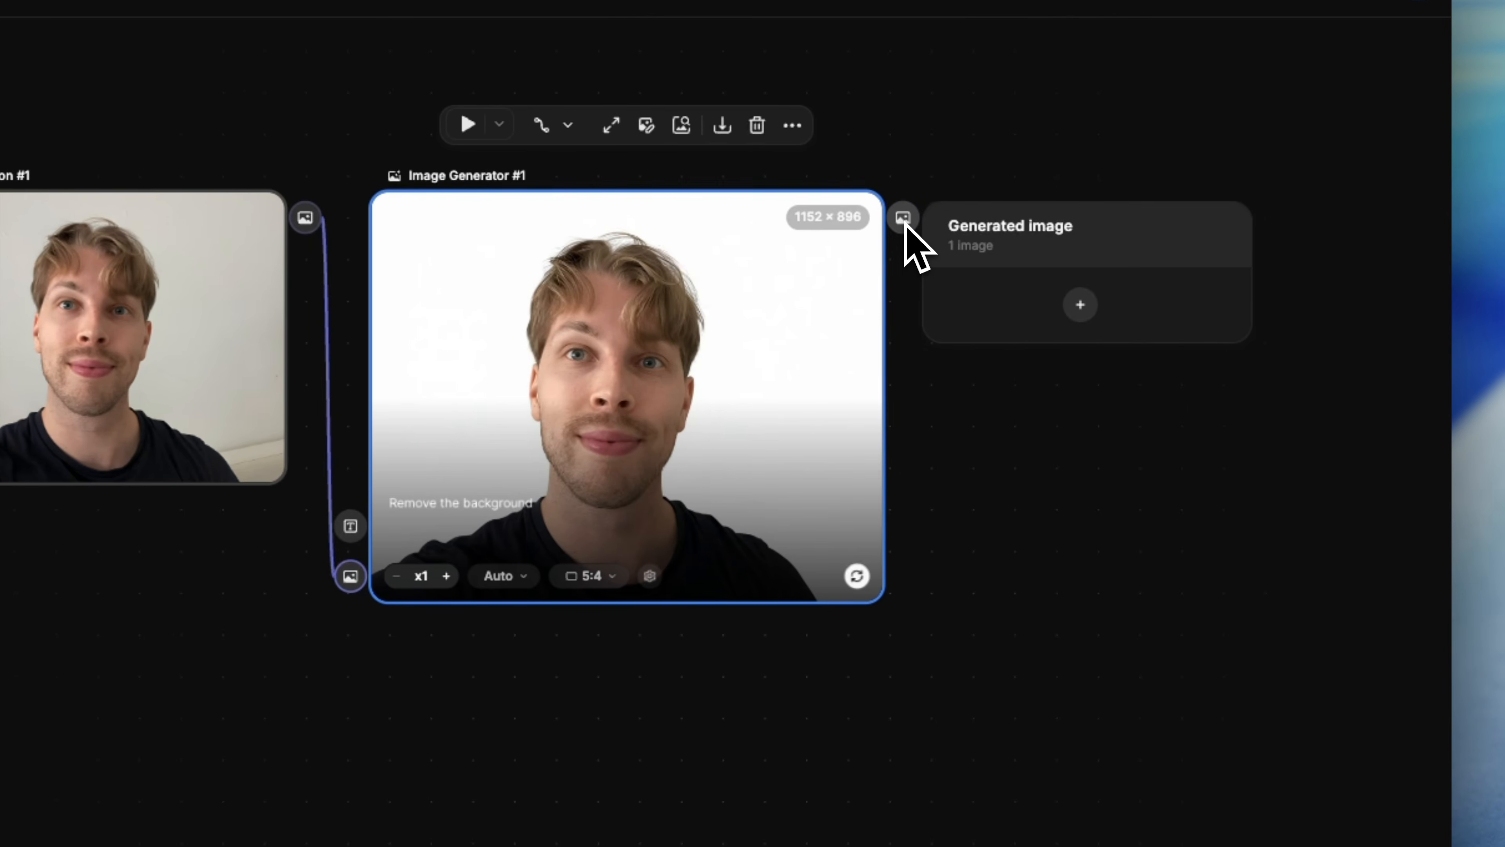
left_click(1079, 310)
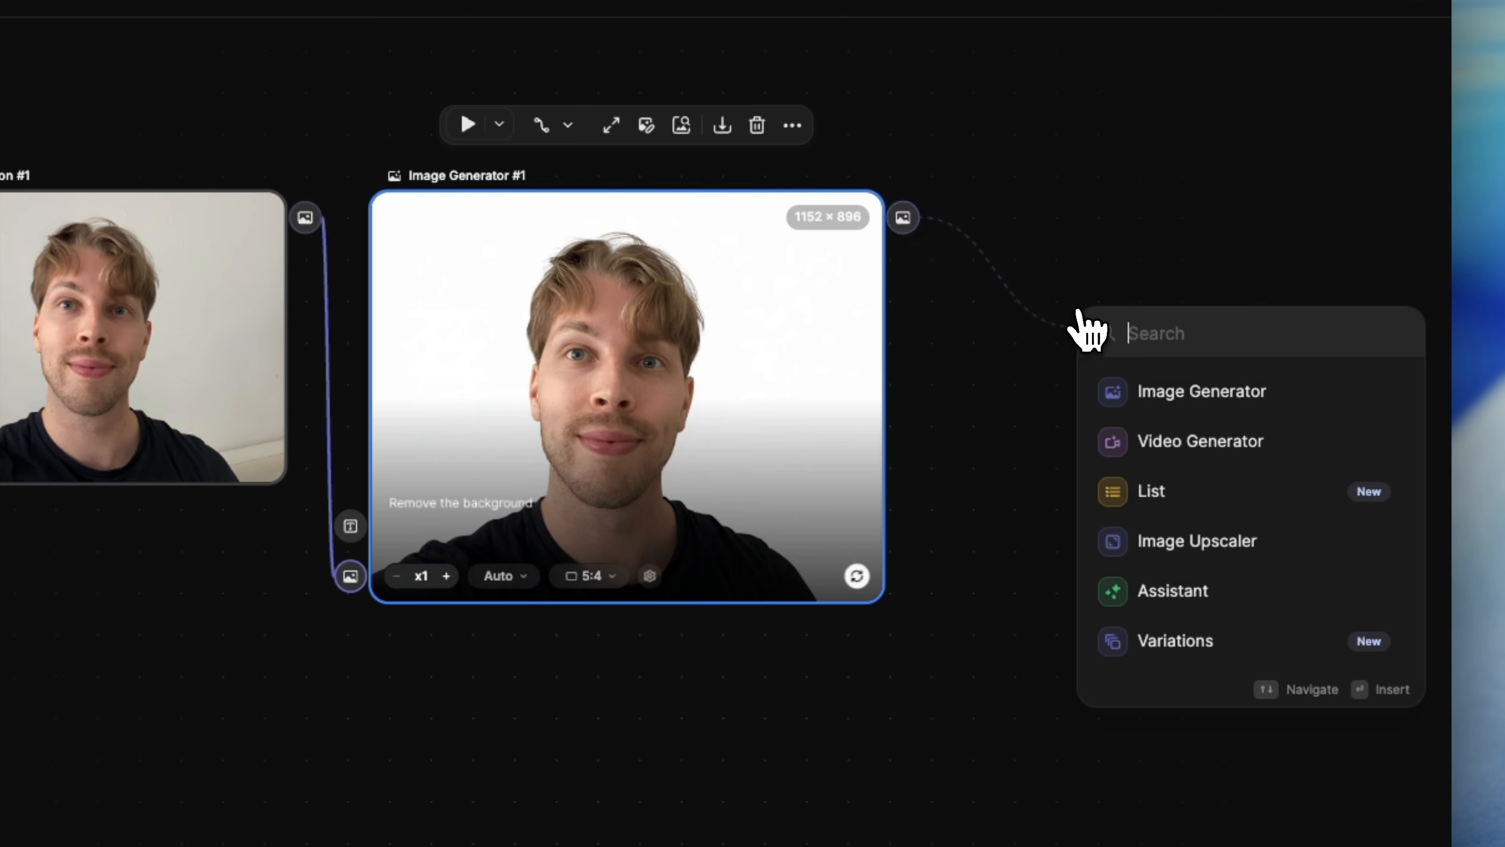
left_click(1157, 394)
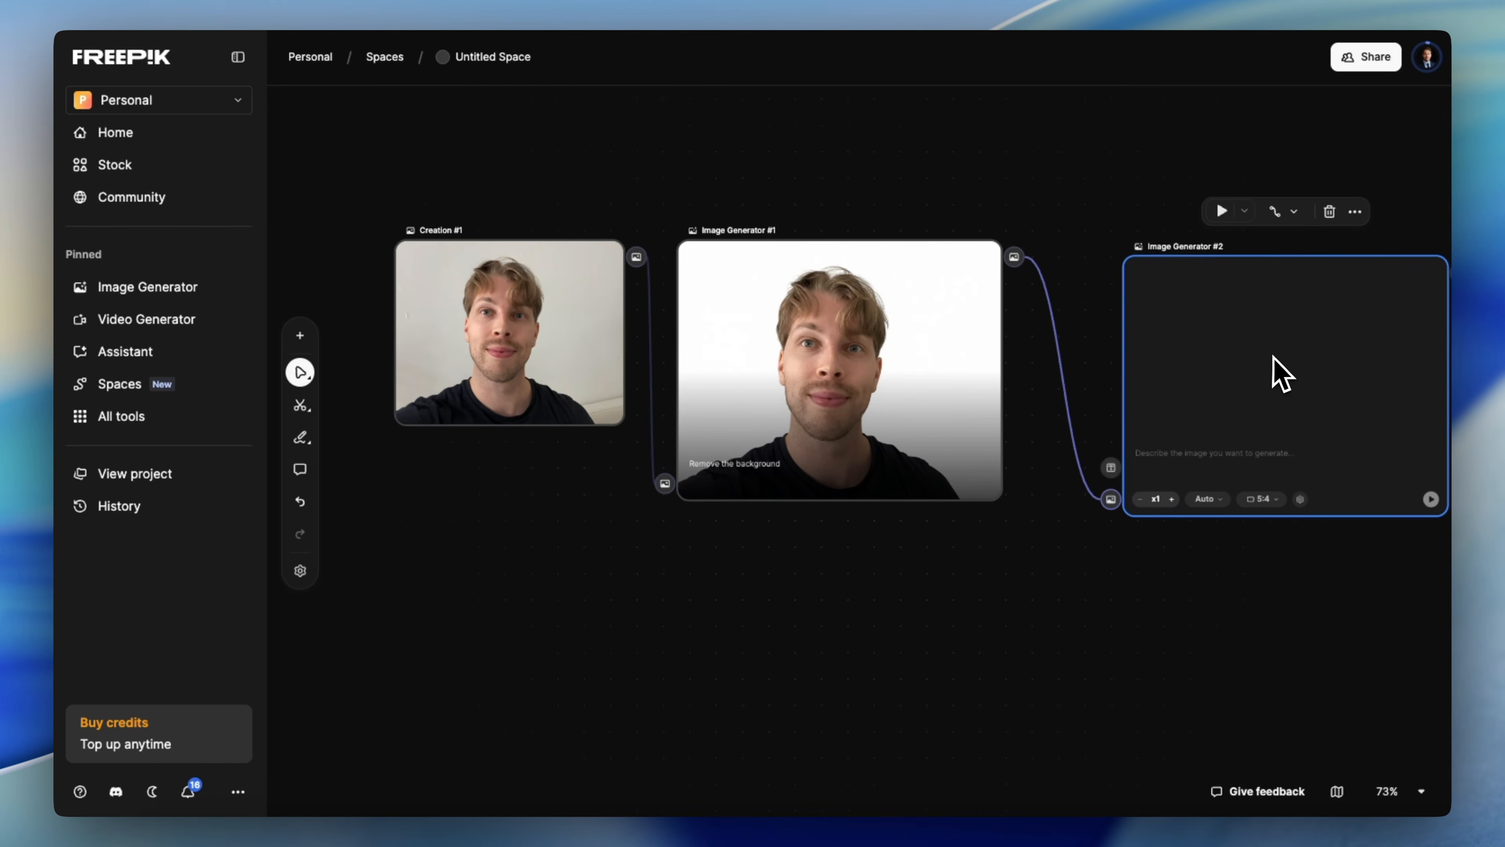
double_click(1274, 357)
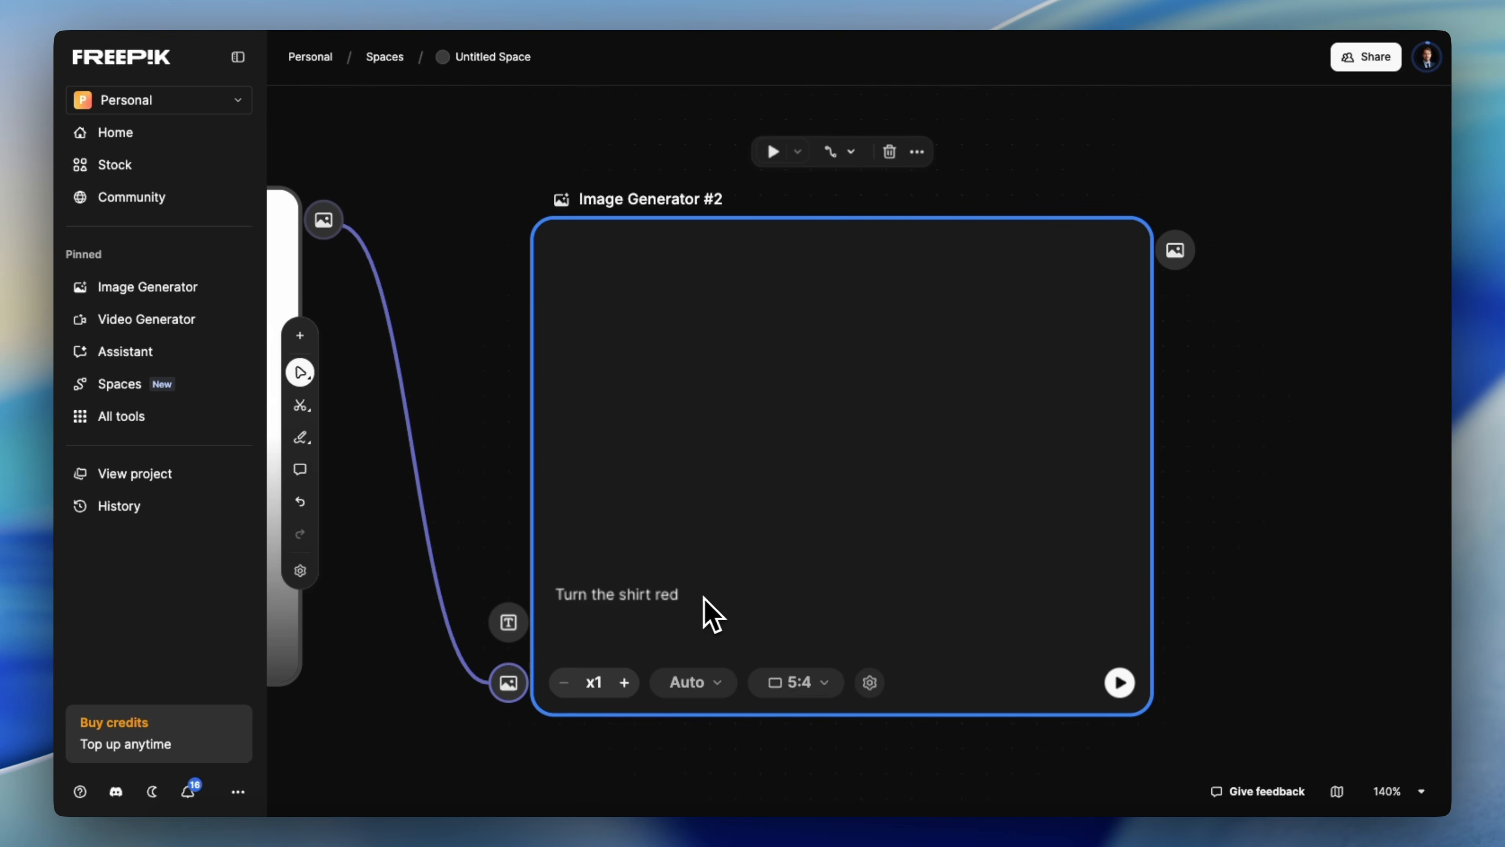
- Review the list of models available for the shirt-recolouring generator, then close it
left_click(702, 685)
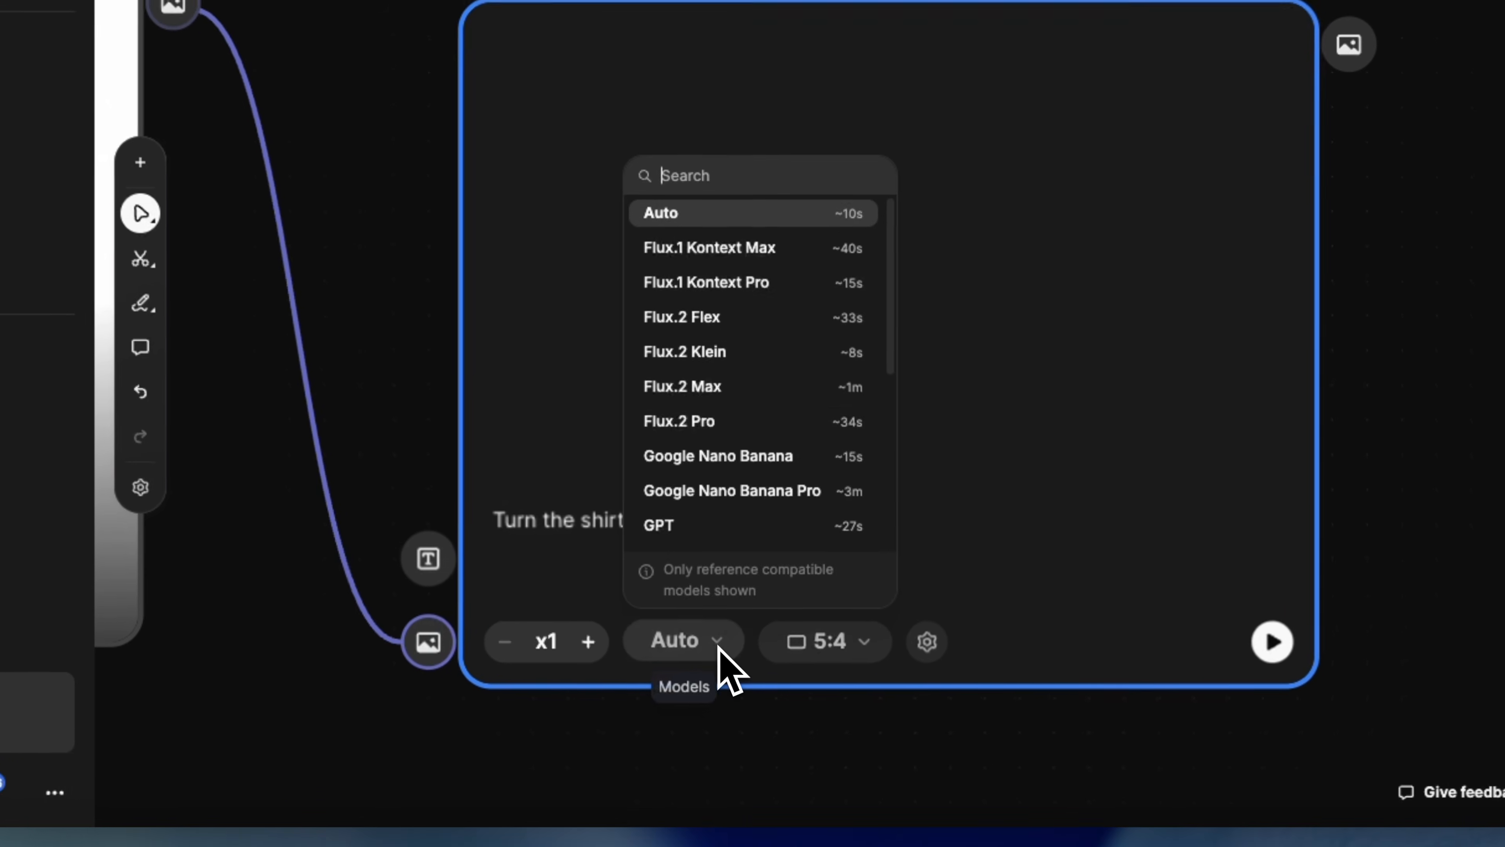
scroll(754, 536, "down", 1)
scroll(770, 442, "down", 5)
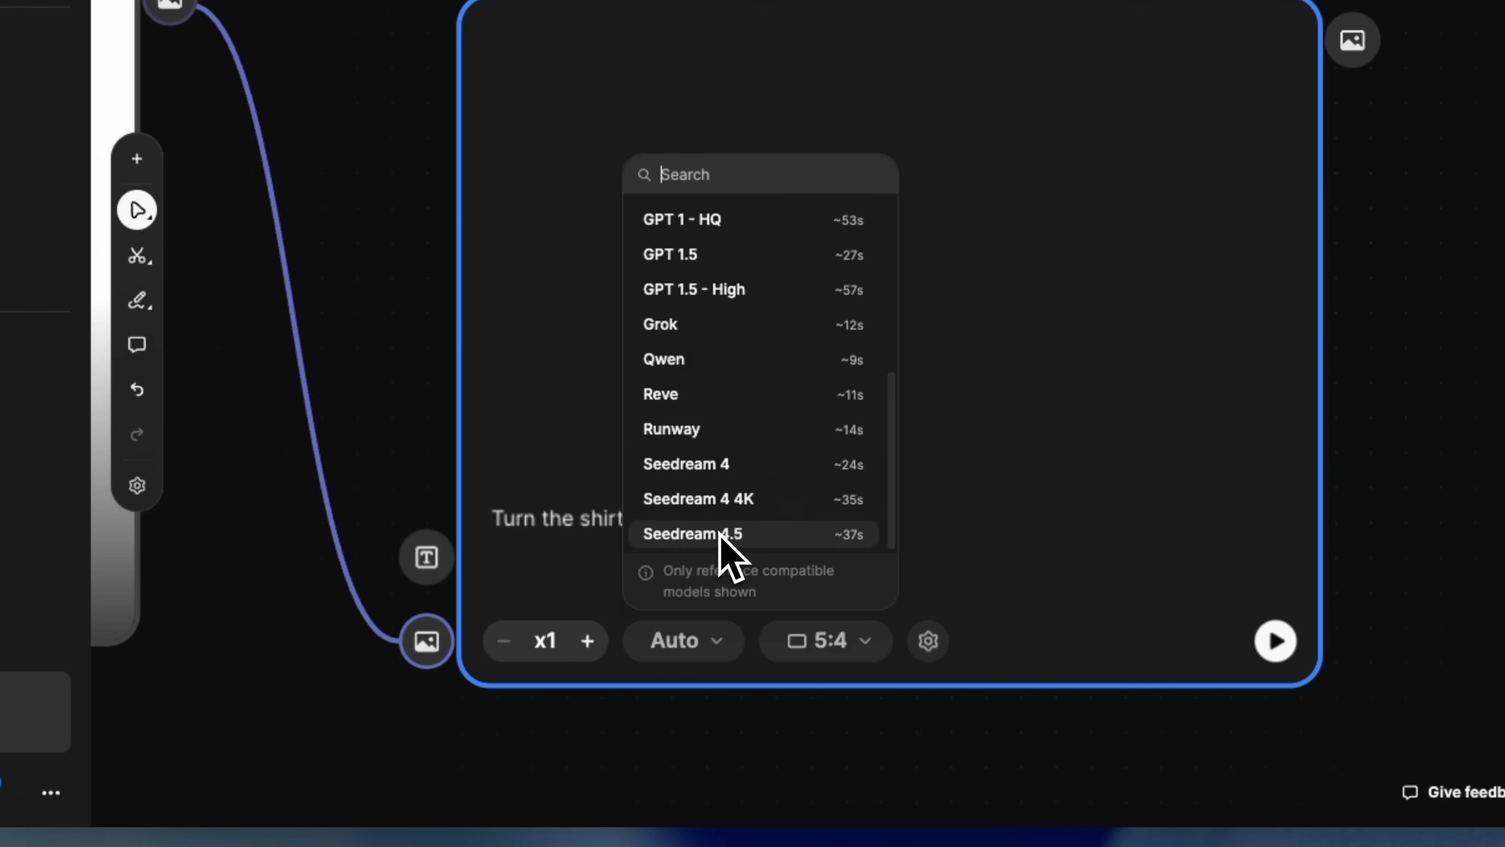
scroll(730, 511, "up", 2)
scroll(729, 463, "up", 4)
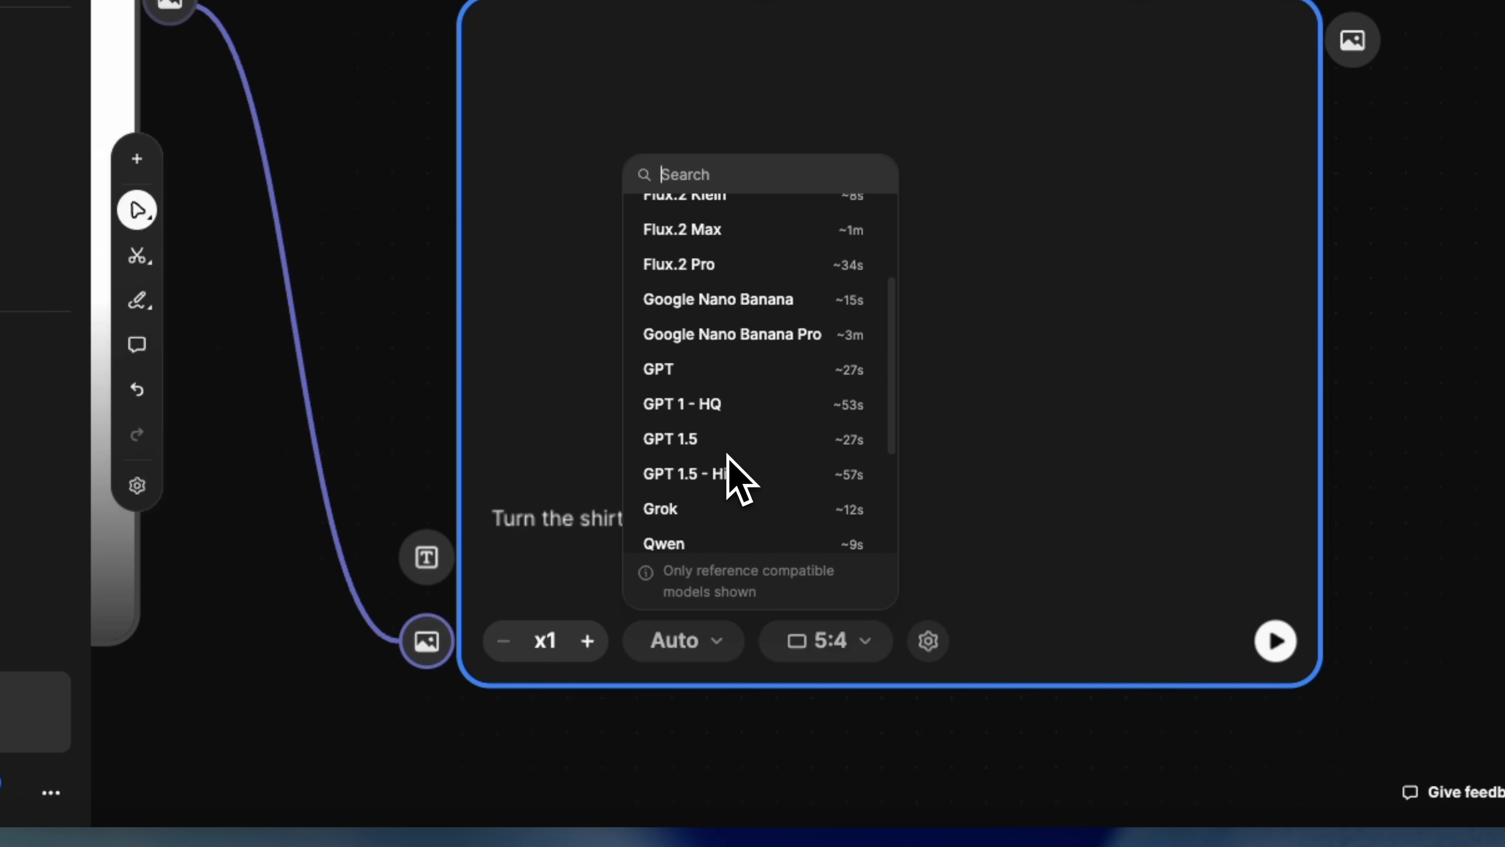
scroll(741, 457, "down", 5)
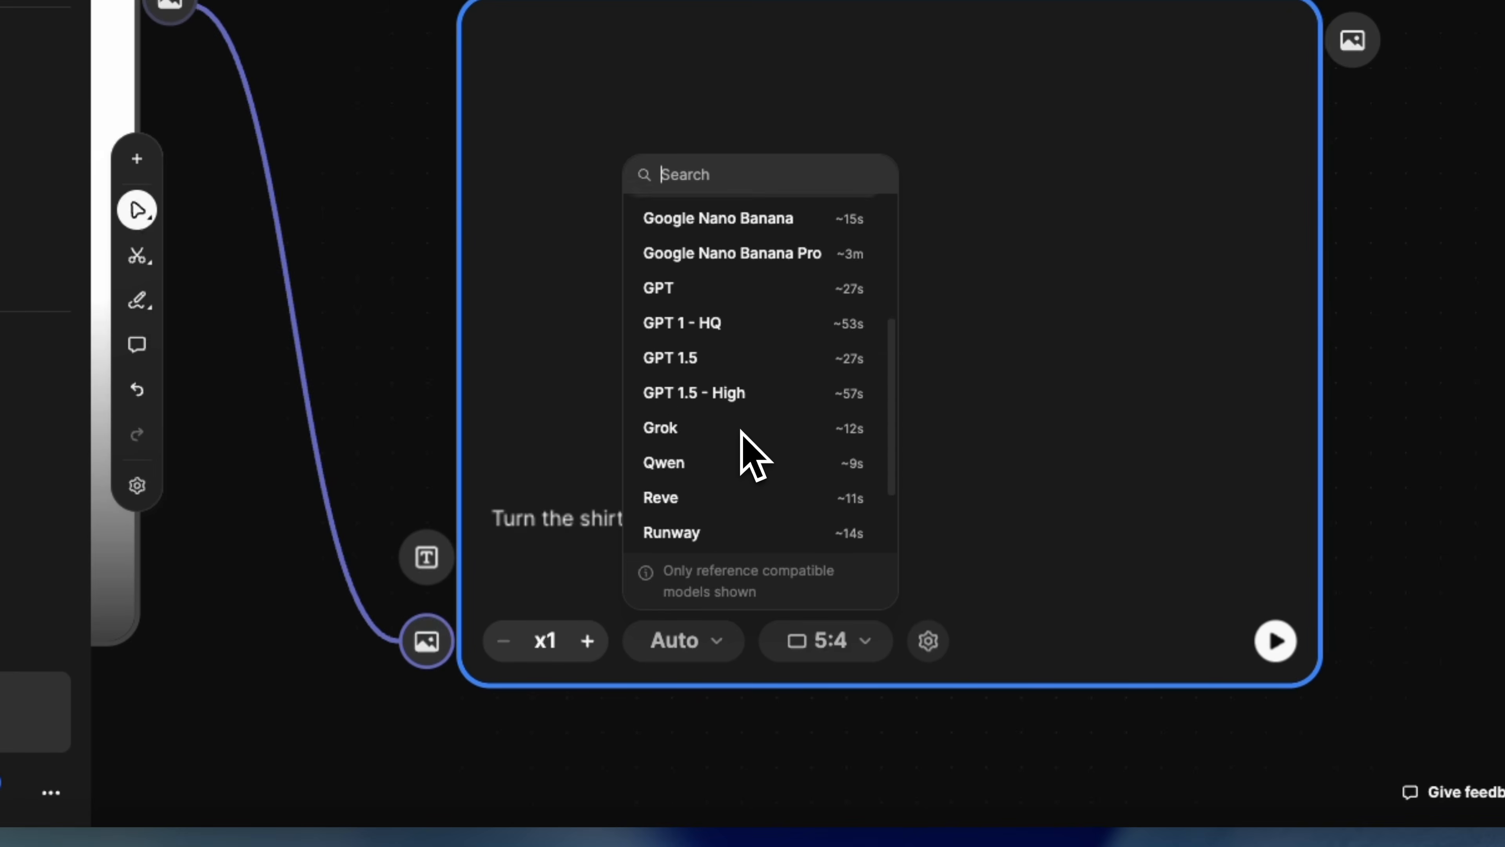
left_click(994, 420)
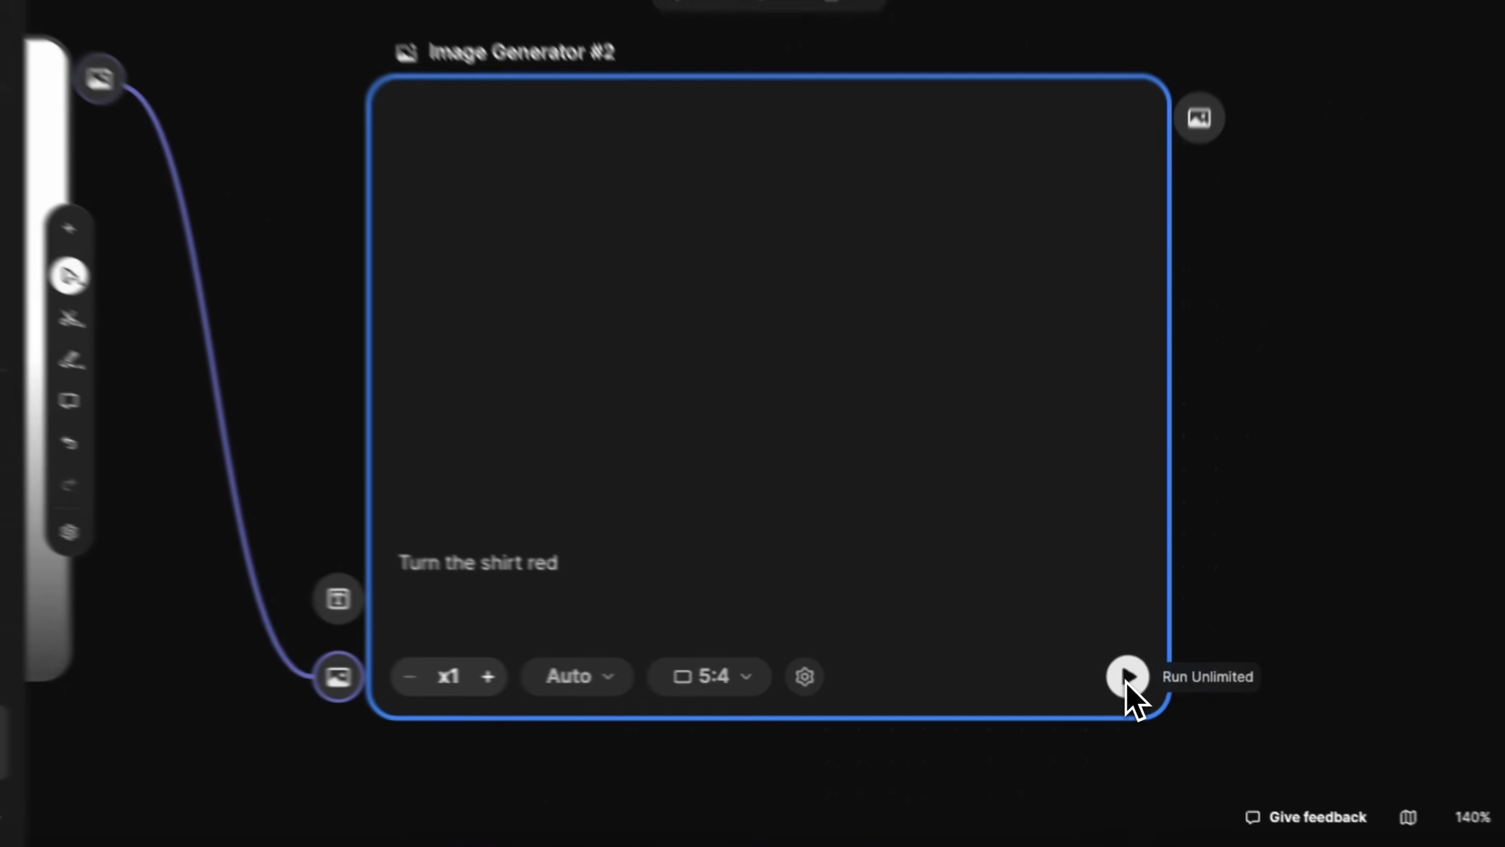
- Run the shirt-recolouring generator and select each node in turn to compare the original, background-free and red-shirt images
left_click(1119, 683)
left_click(410, 353)
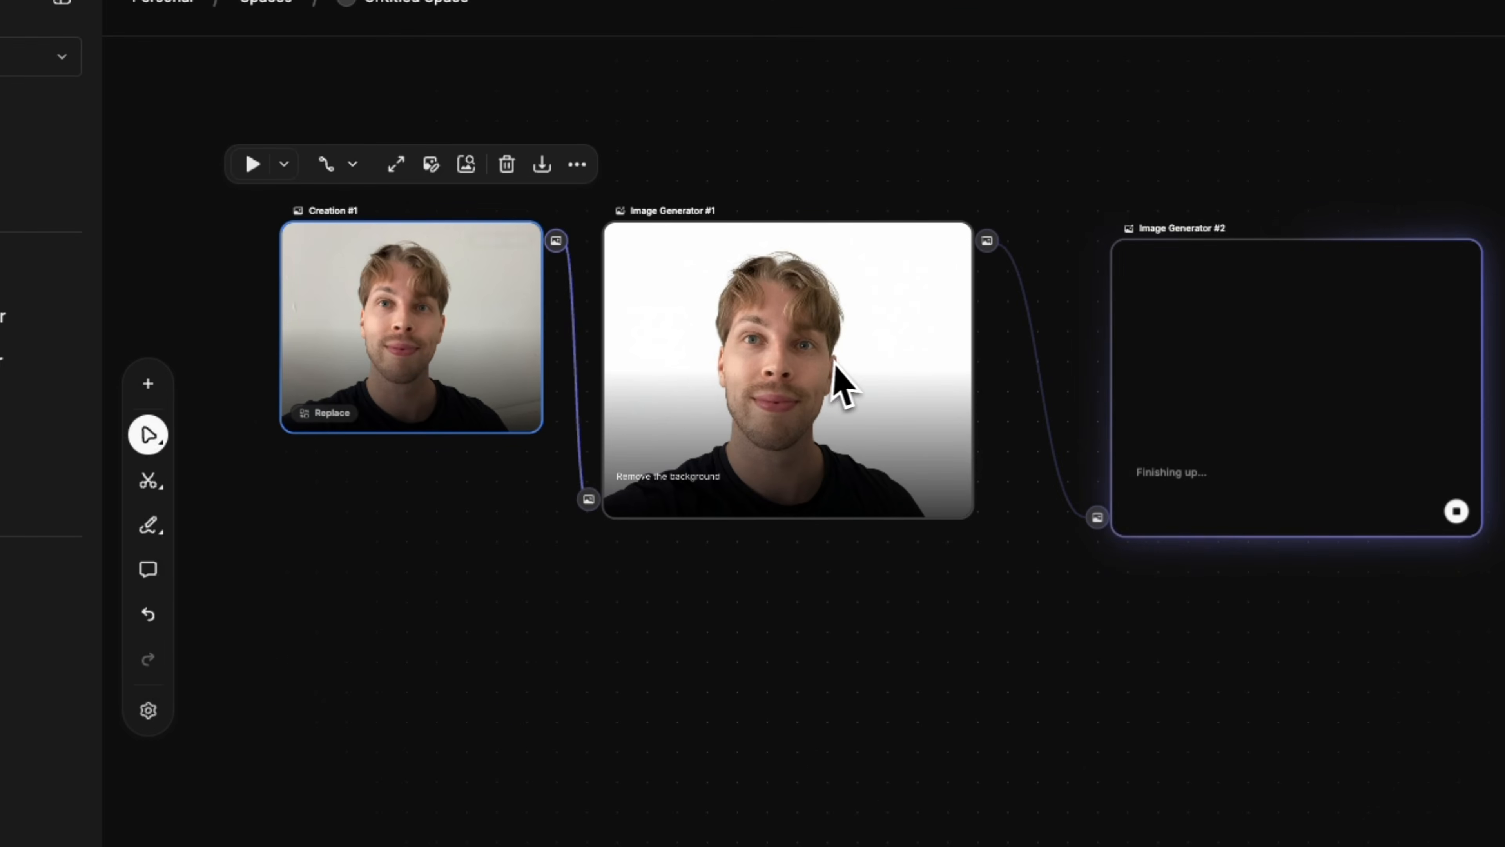
left_click(836, 380)
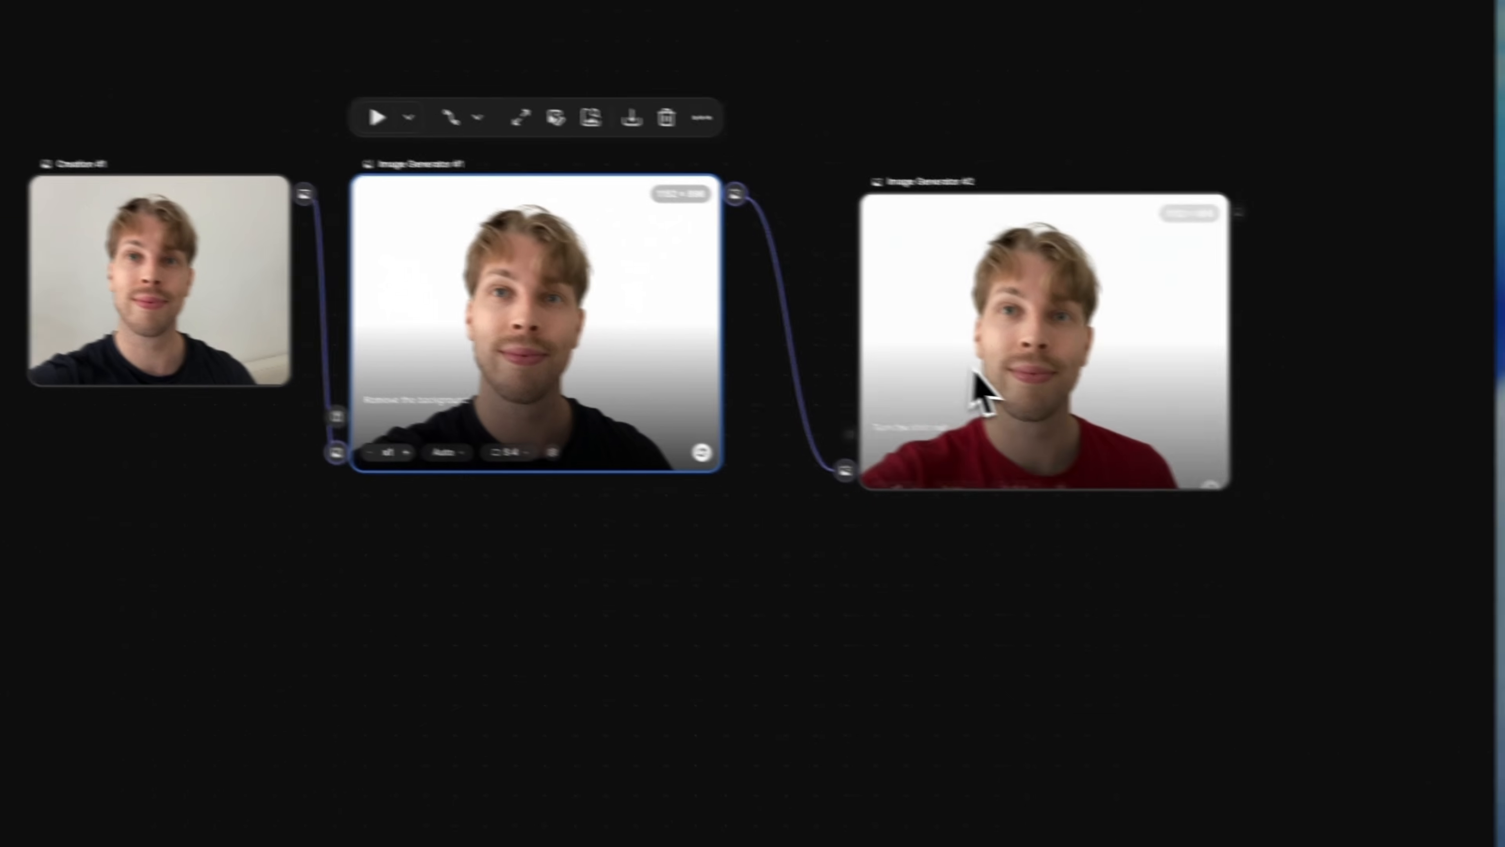
left_click(1232, 415)
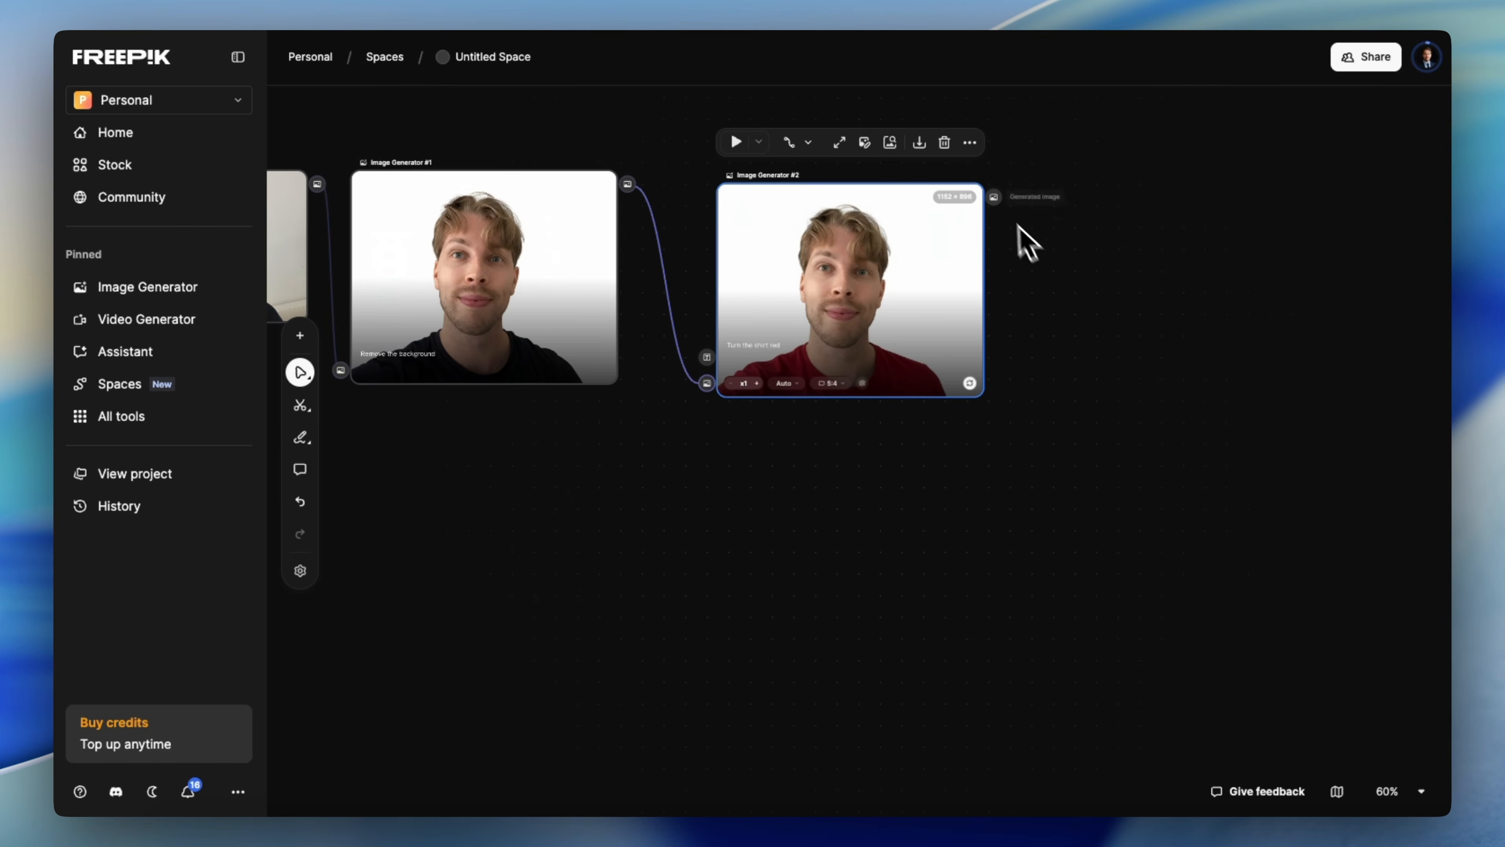
- Connect a third Image Generator node to the red-shirt image
mouse_move(998, 208)
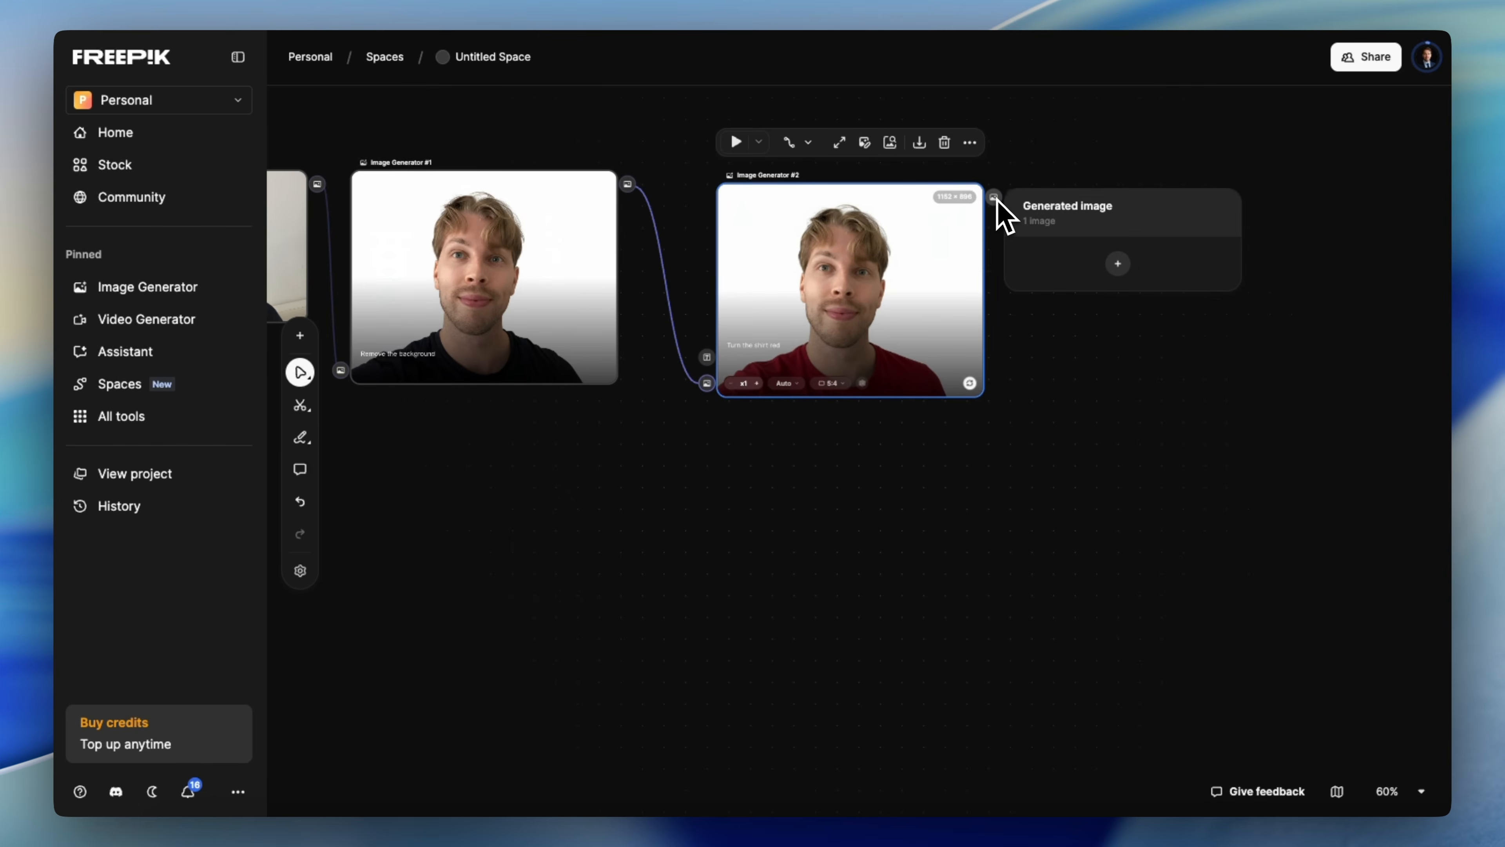
left_click(1118, 267)
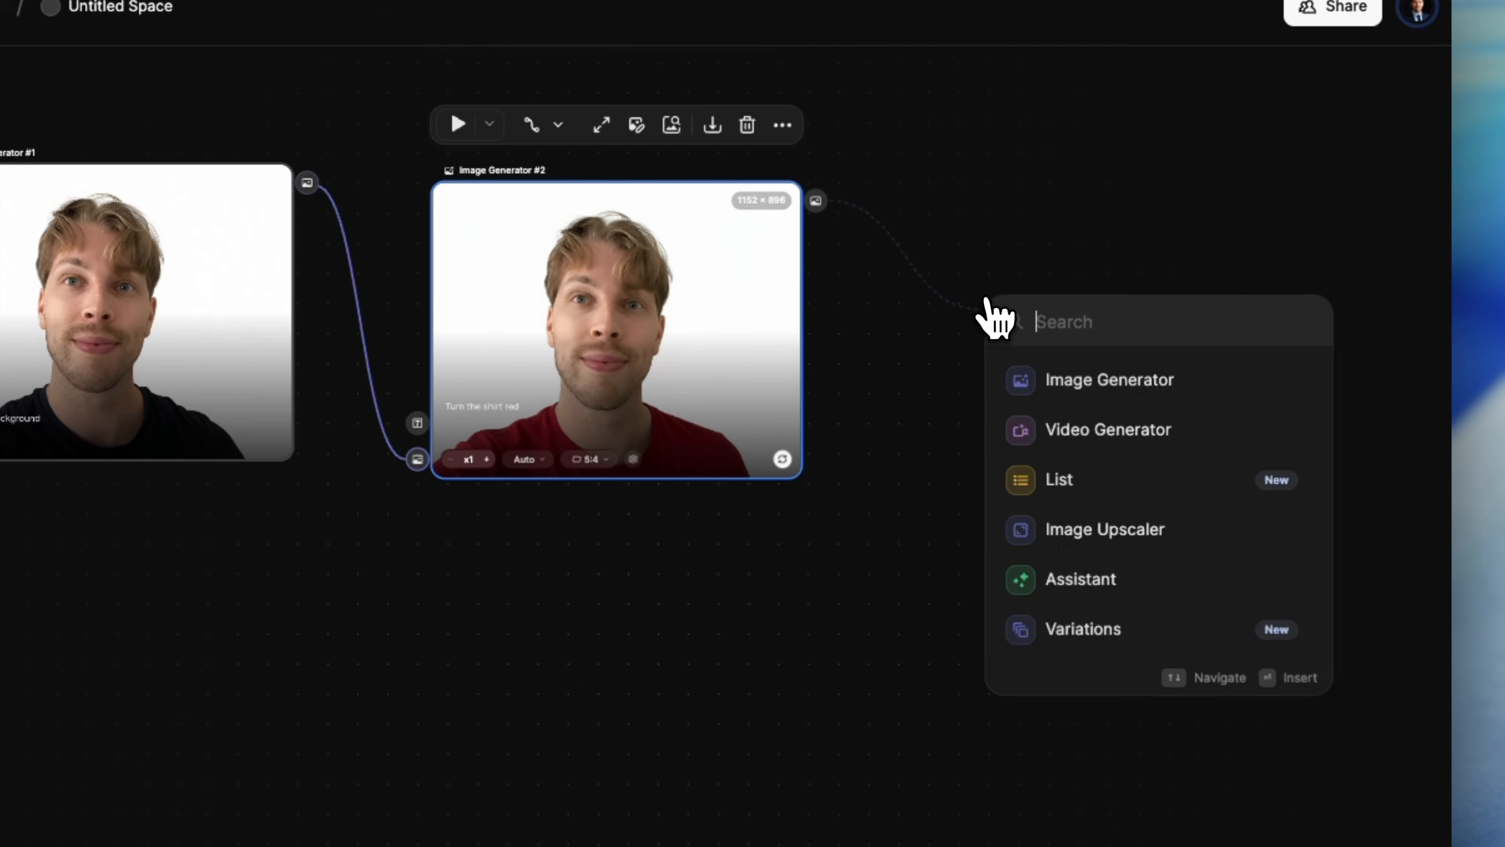
left_click(1054, 381)
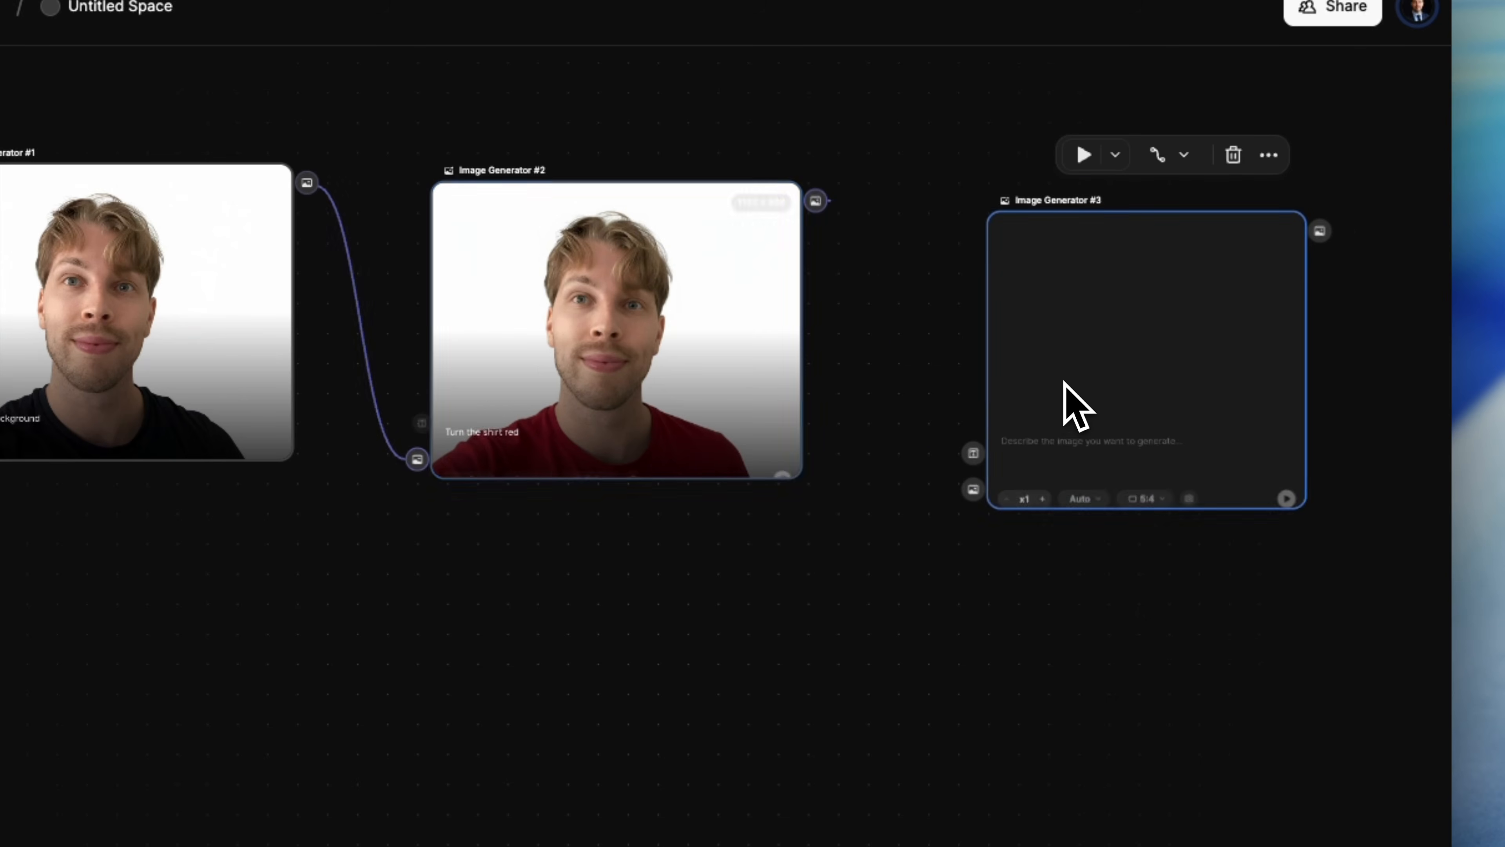
- Give the third generator the prompt "Make the background look like a beautiful city in a sunset", generate the image and preview it full size
left_click(1061, 452)
type("Make the background look like a beautiful s")
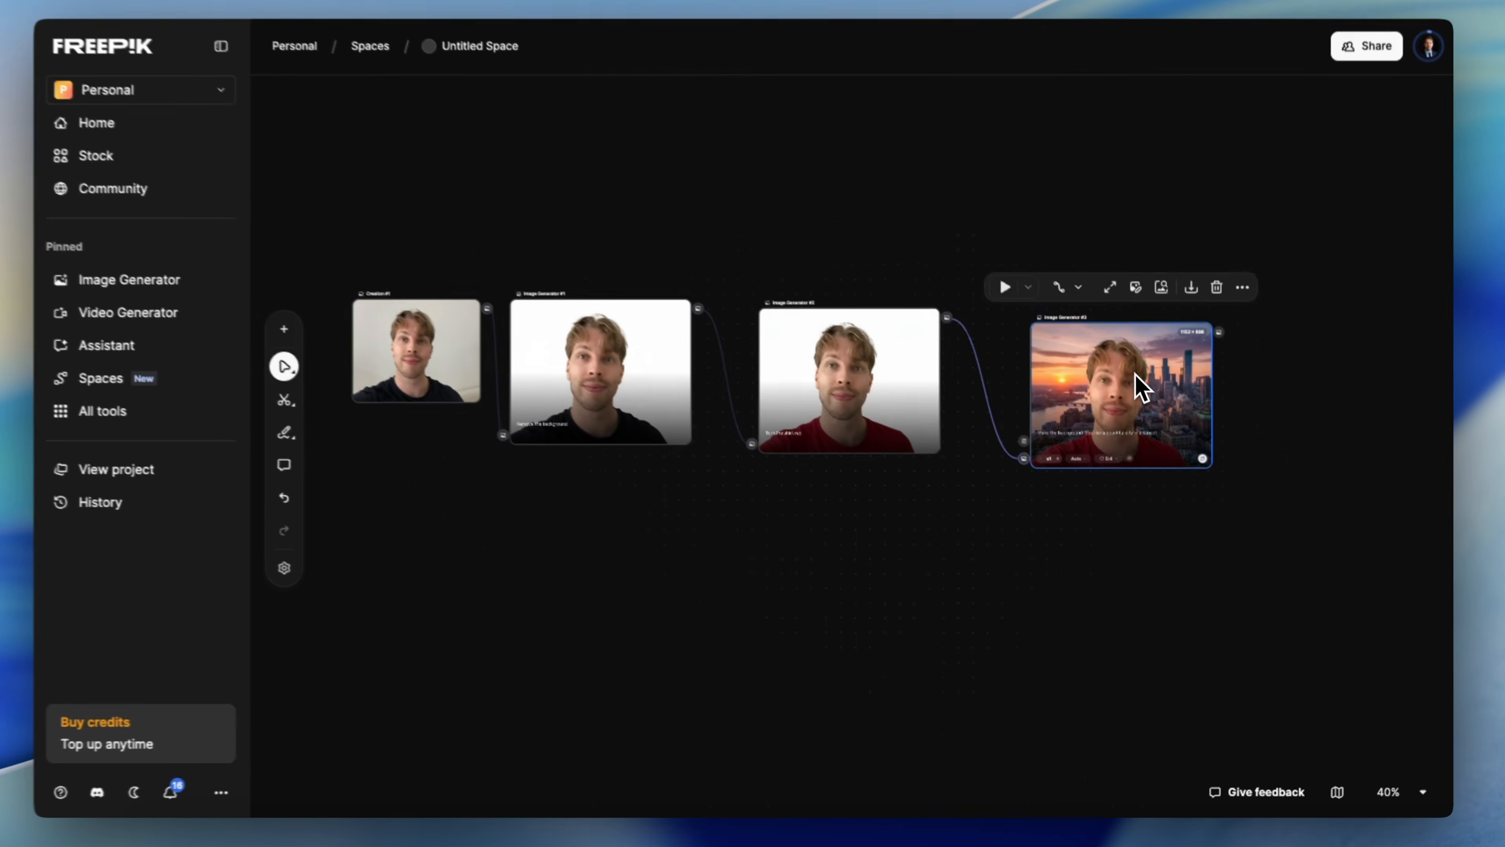
double_click(1137, 385)
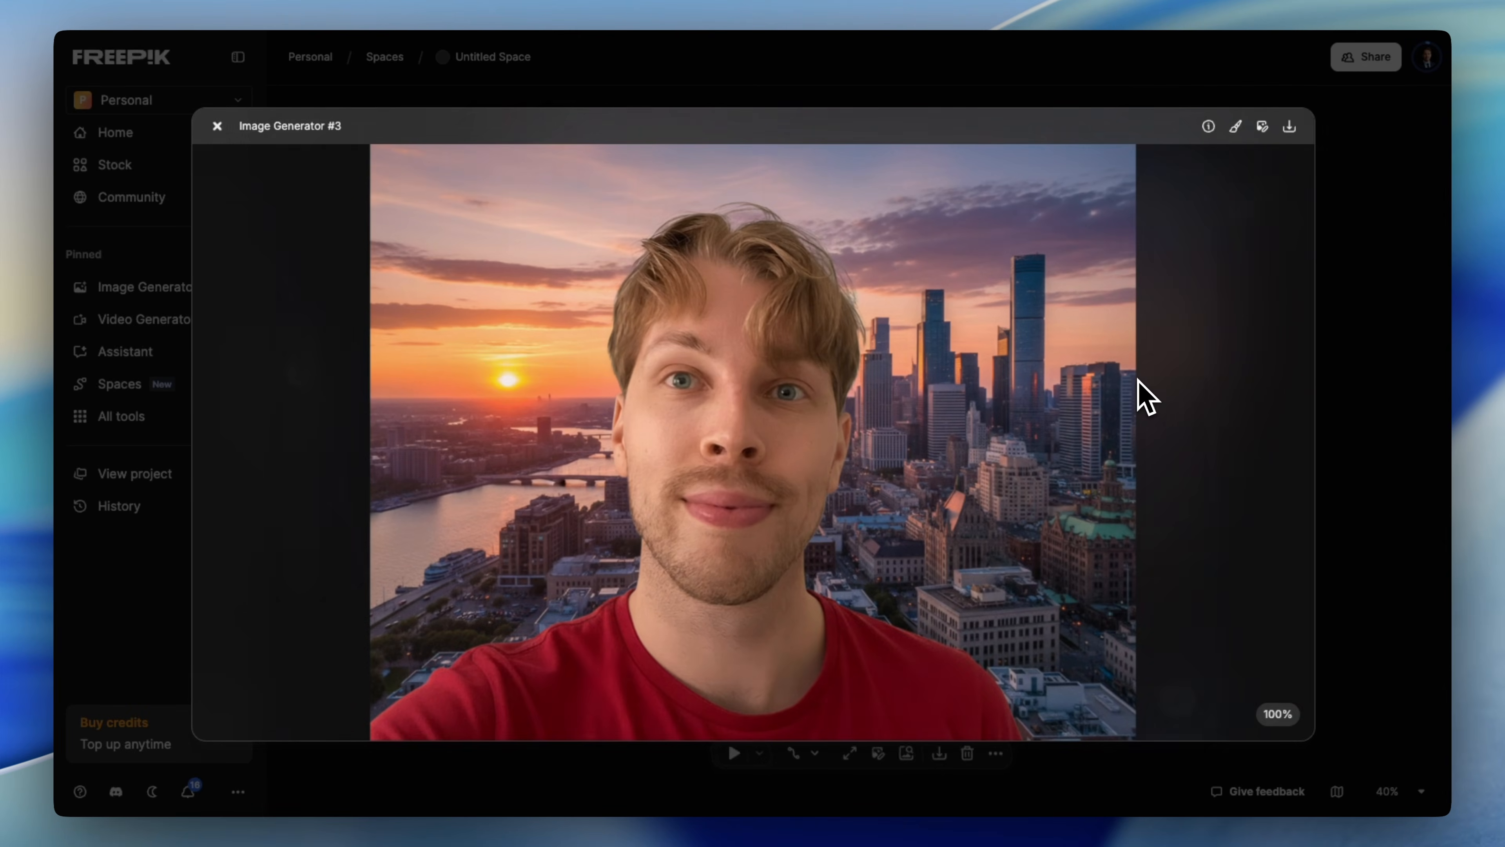
left_click(1366, 218)
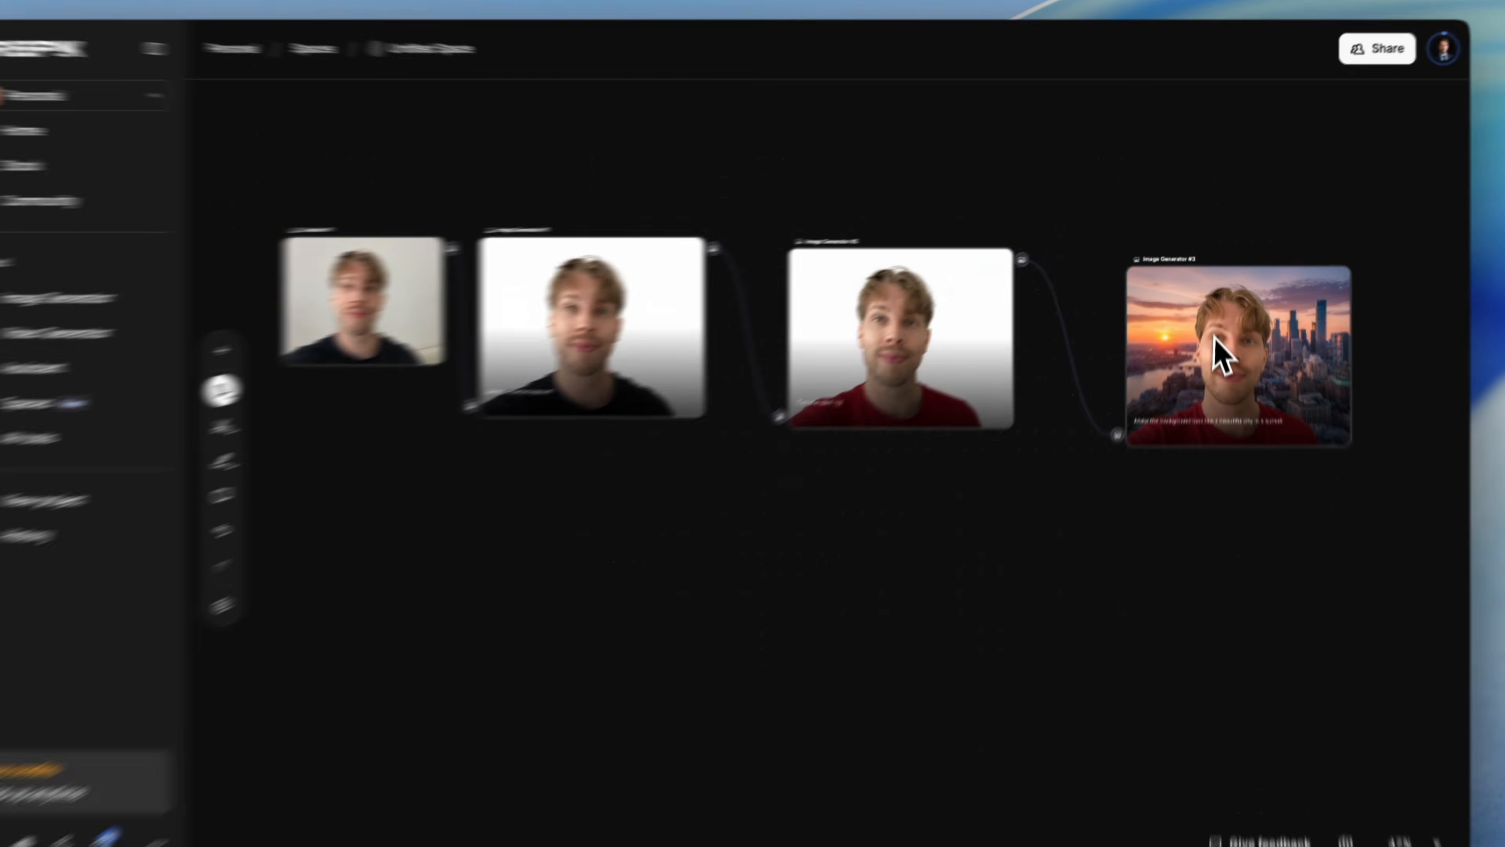
- Line up the three image generator nodes in one compact row beside the original selfie node
left_click_drag(1221, 326, 1159, 310)
left_click_drag(687, 365, 608, 363)
left_click_drag(1123, 380, 1027, 368)
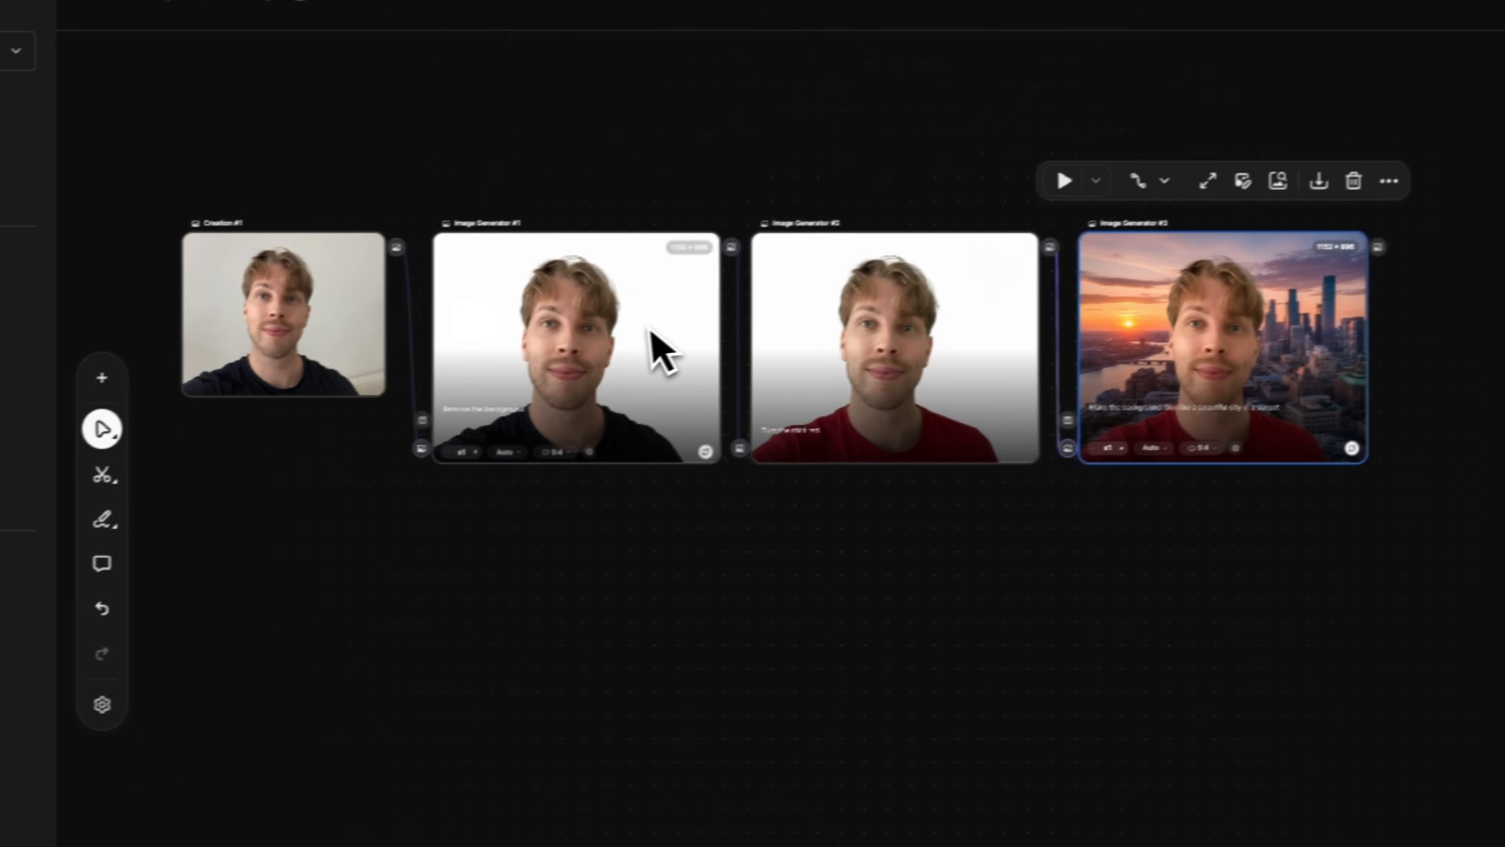
left_click(727, 610)
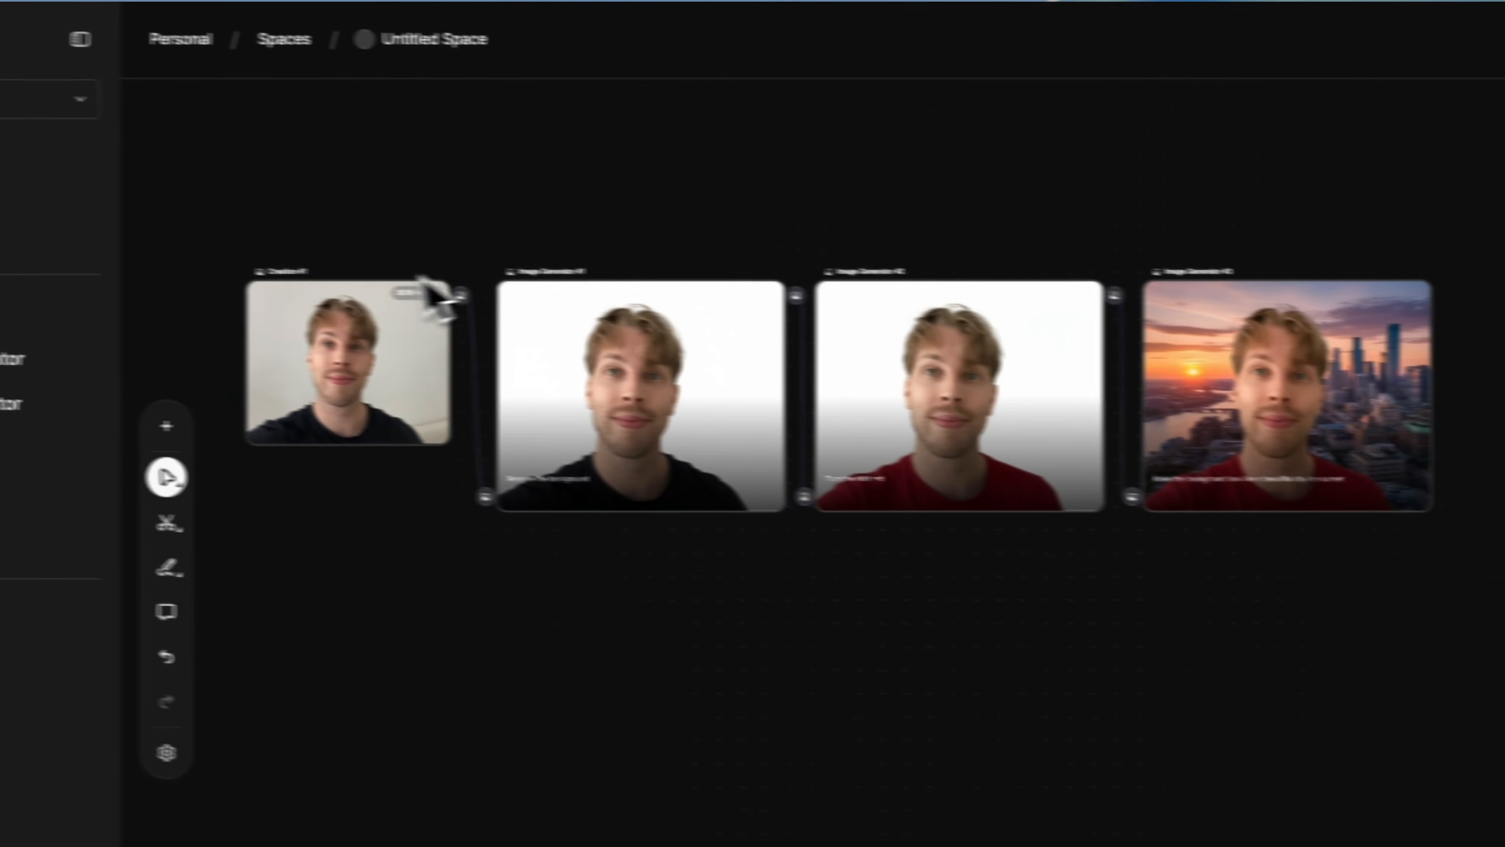
left_click_drag(291, 202, 1503, 701)
left_click(1503, 702)
left_click_drag(1209, 495, 498, 285)
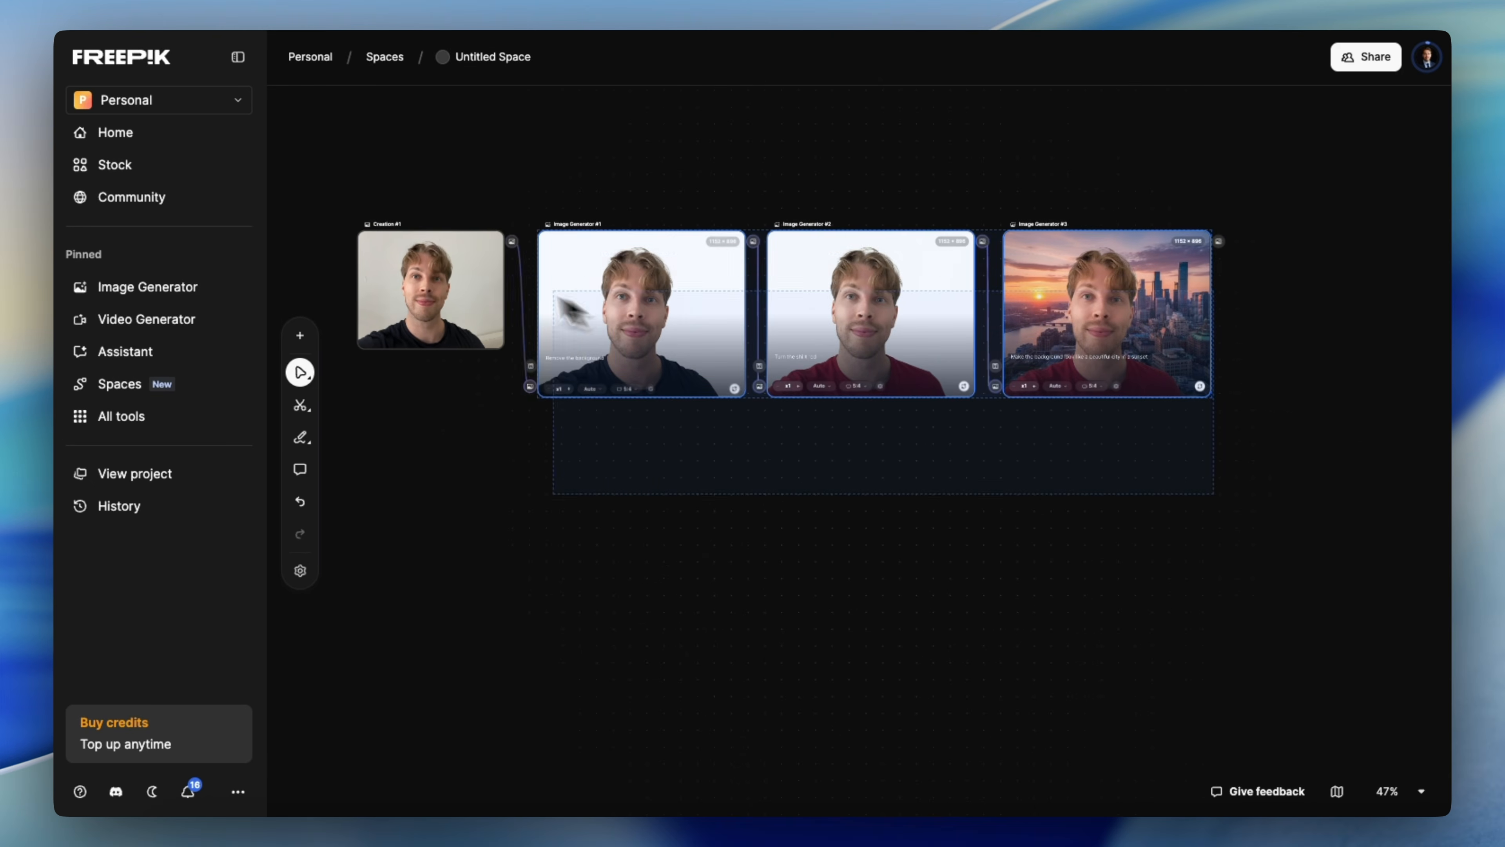
left_click(589, 186)
left_click_drag(415, 178, 1200, 415)
left_click(1252, 450)
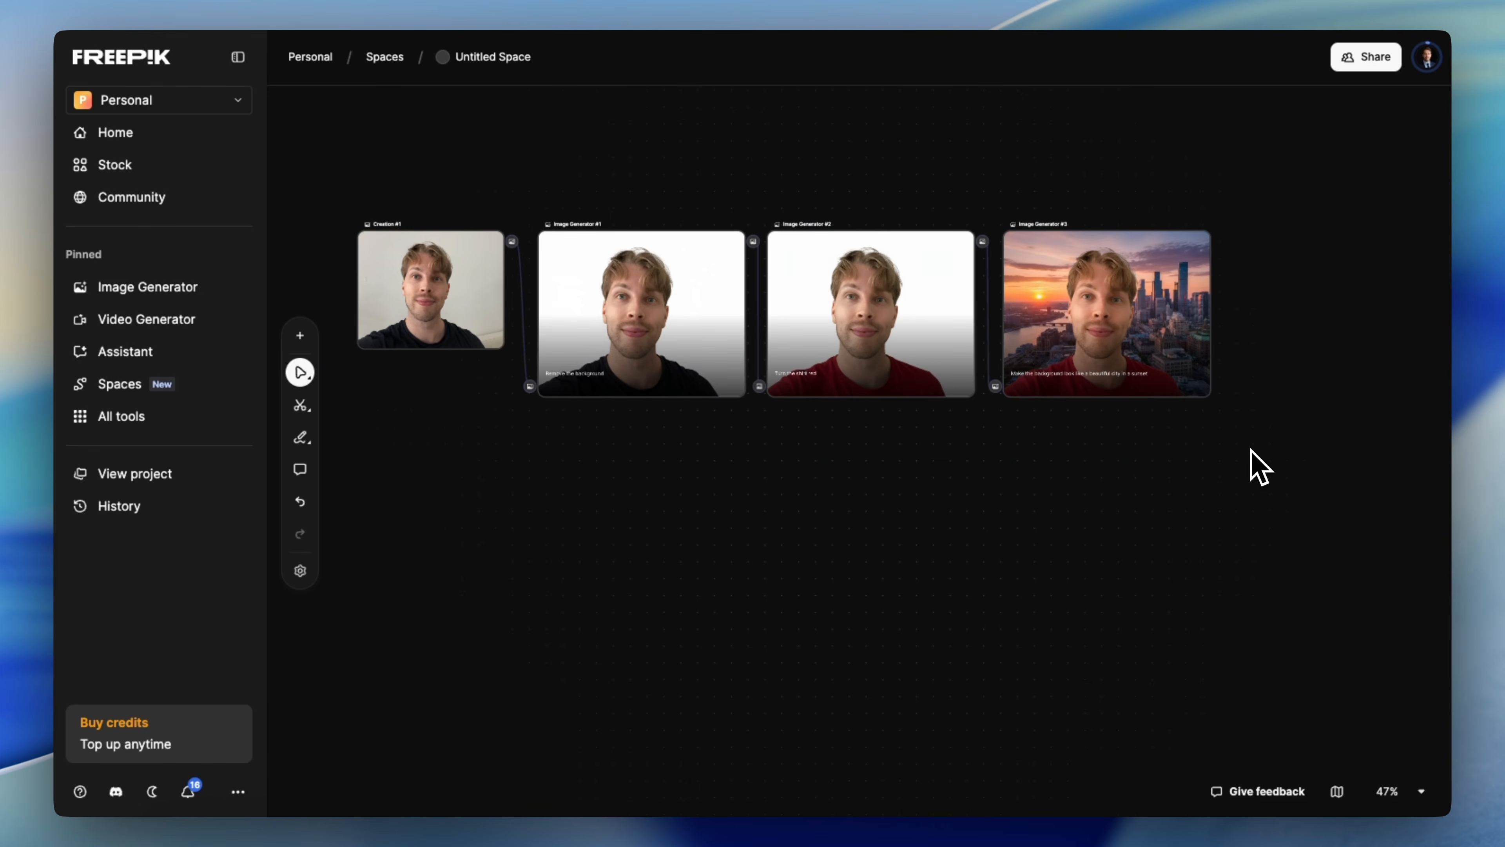
- Replace the selfie in the source node with the uploaded photo of a man in a cap and blue patterned shirt
left_click(412, 289)
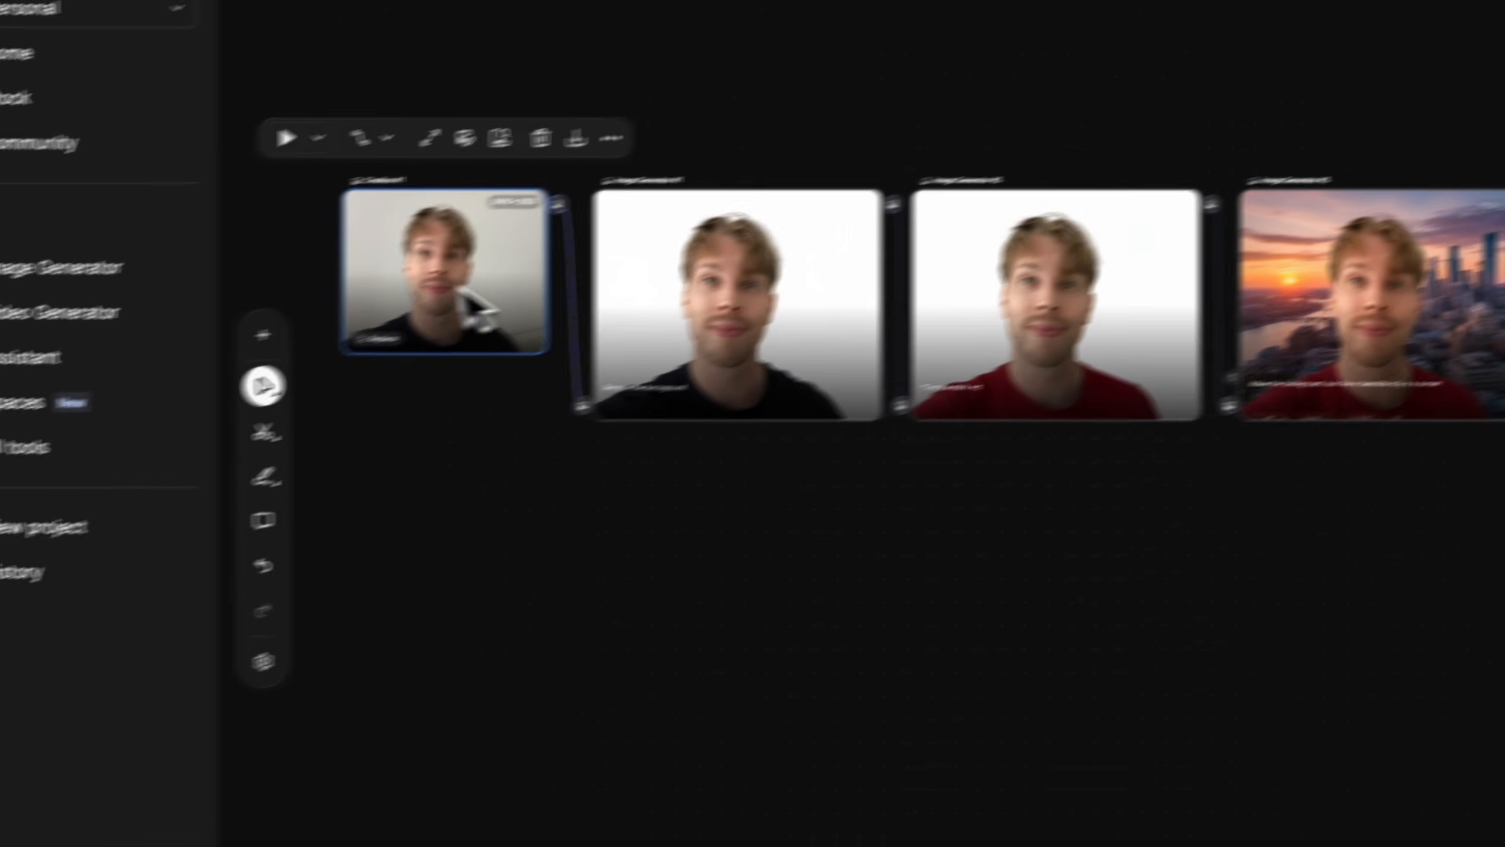
left_click(157, 359)
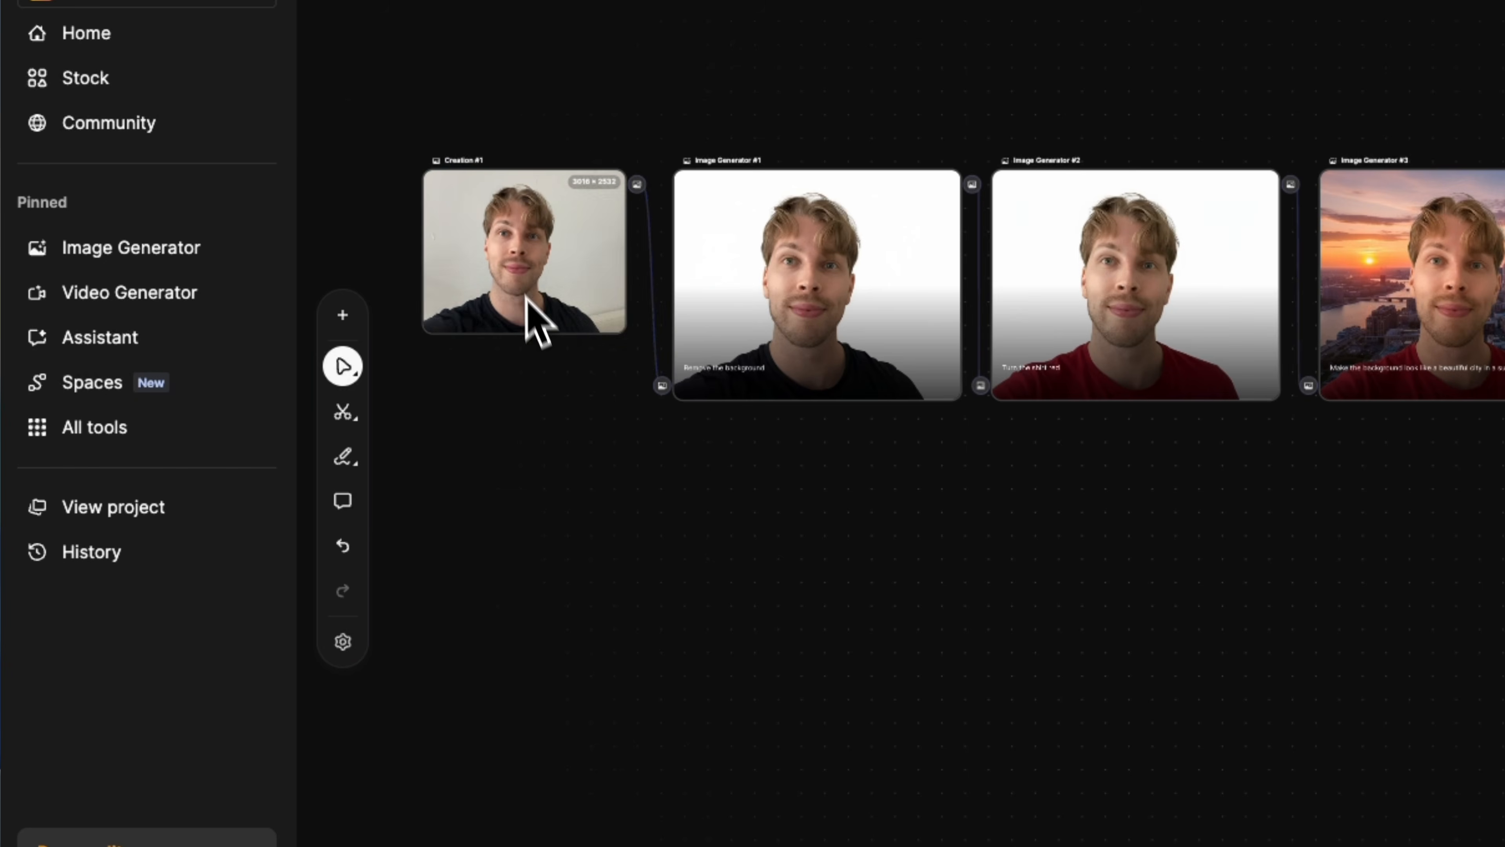
left_click(502, 254)
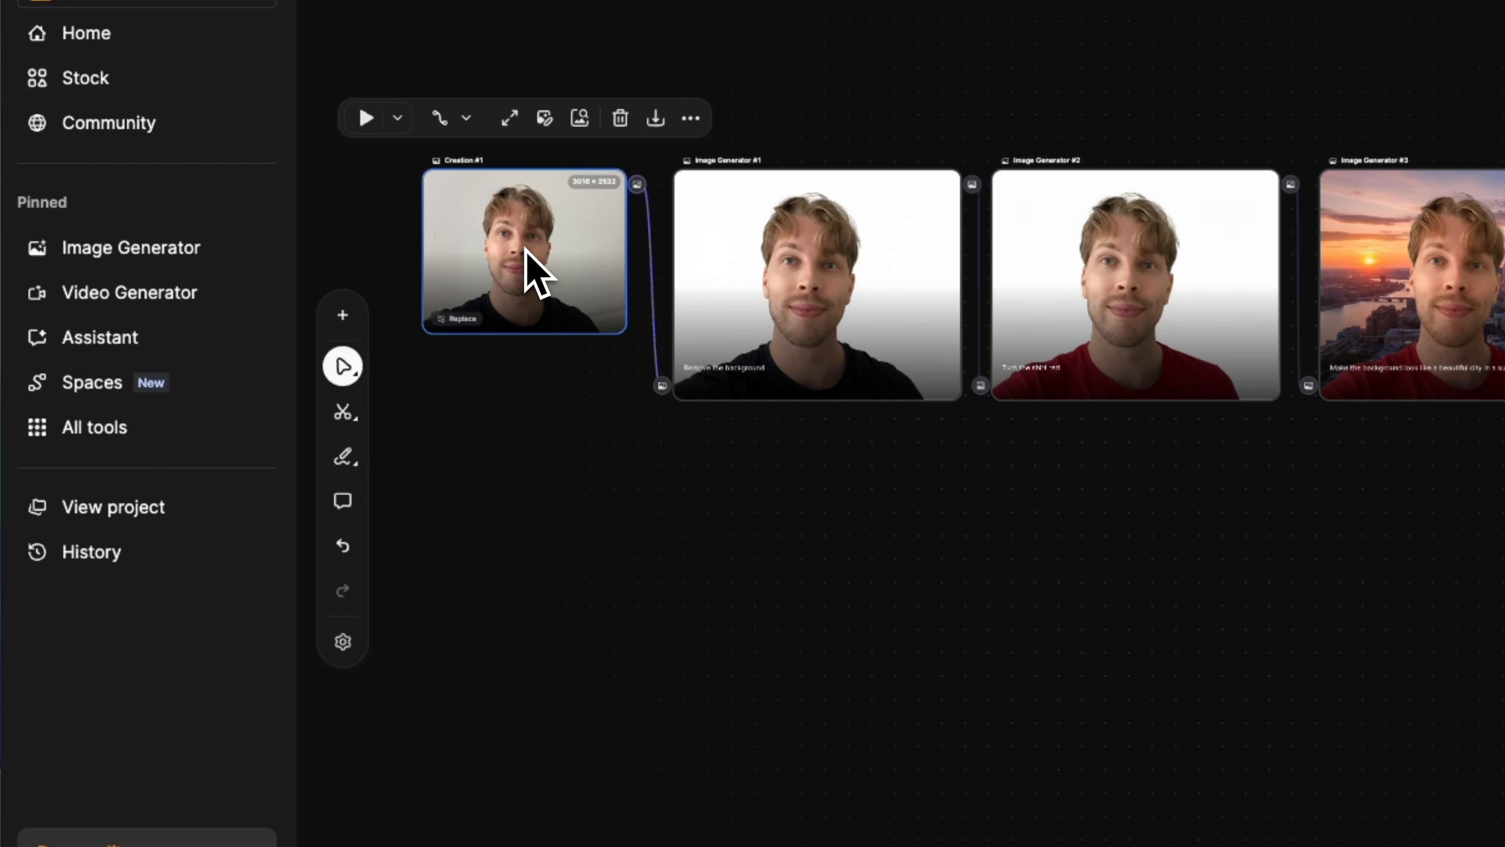
right_click(526, 250)
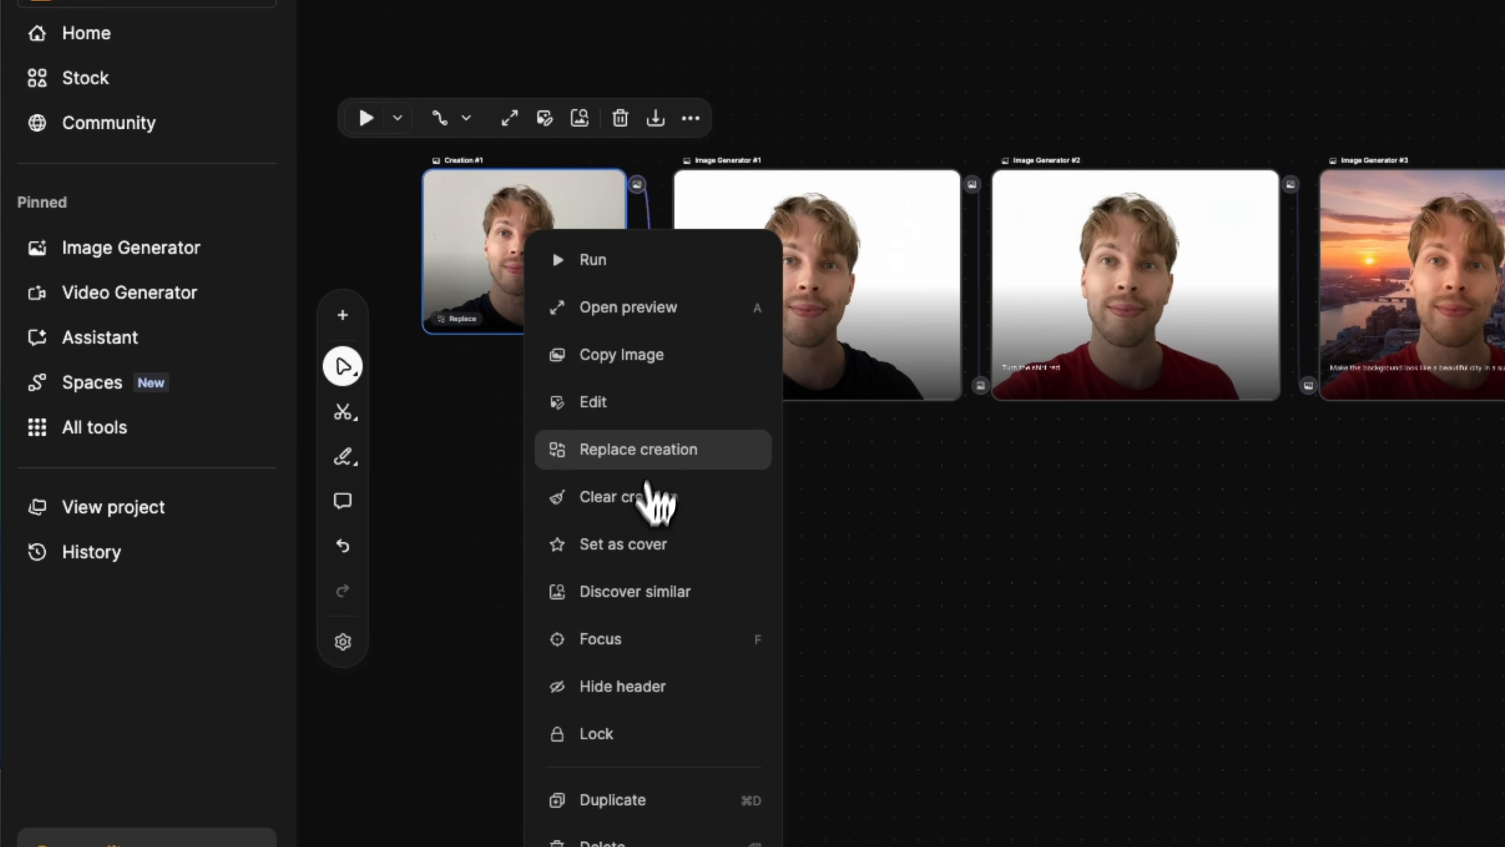
left_click(721, 456)
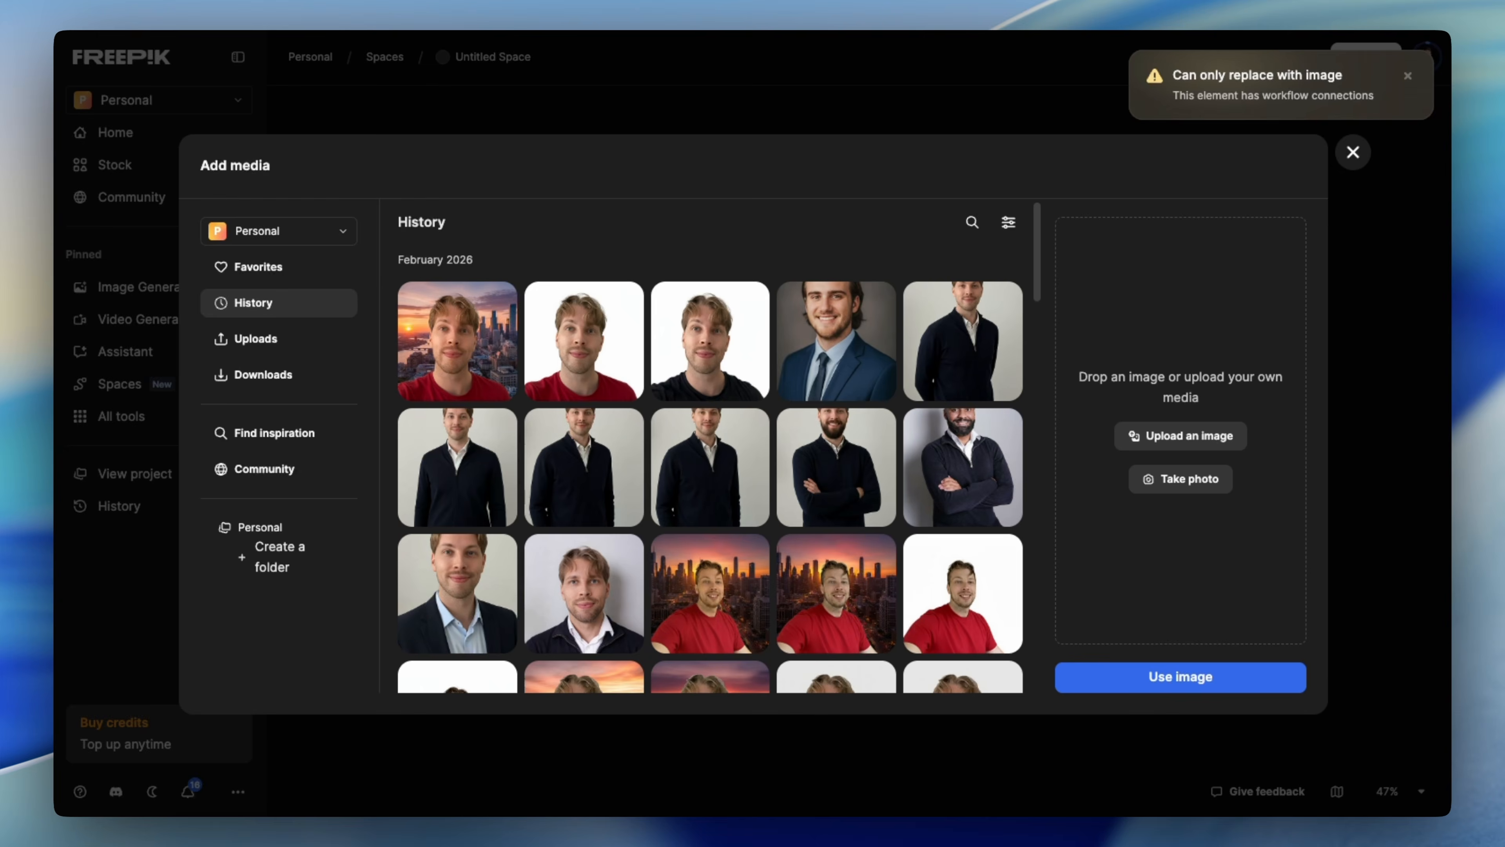
left_click_drag(1482, 682, 1156, 454)
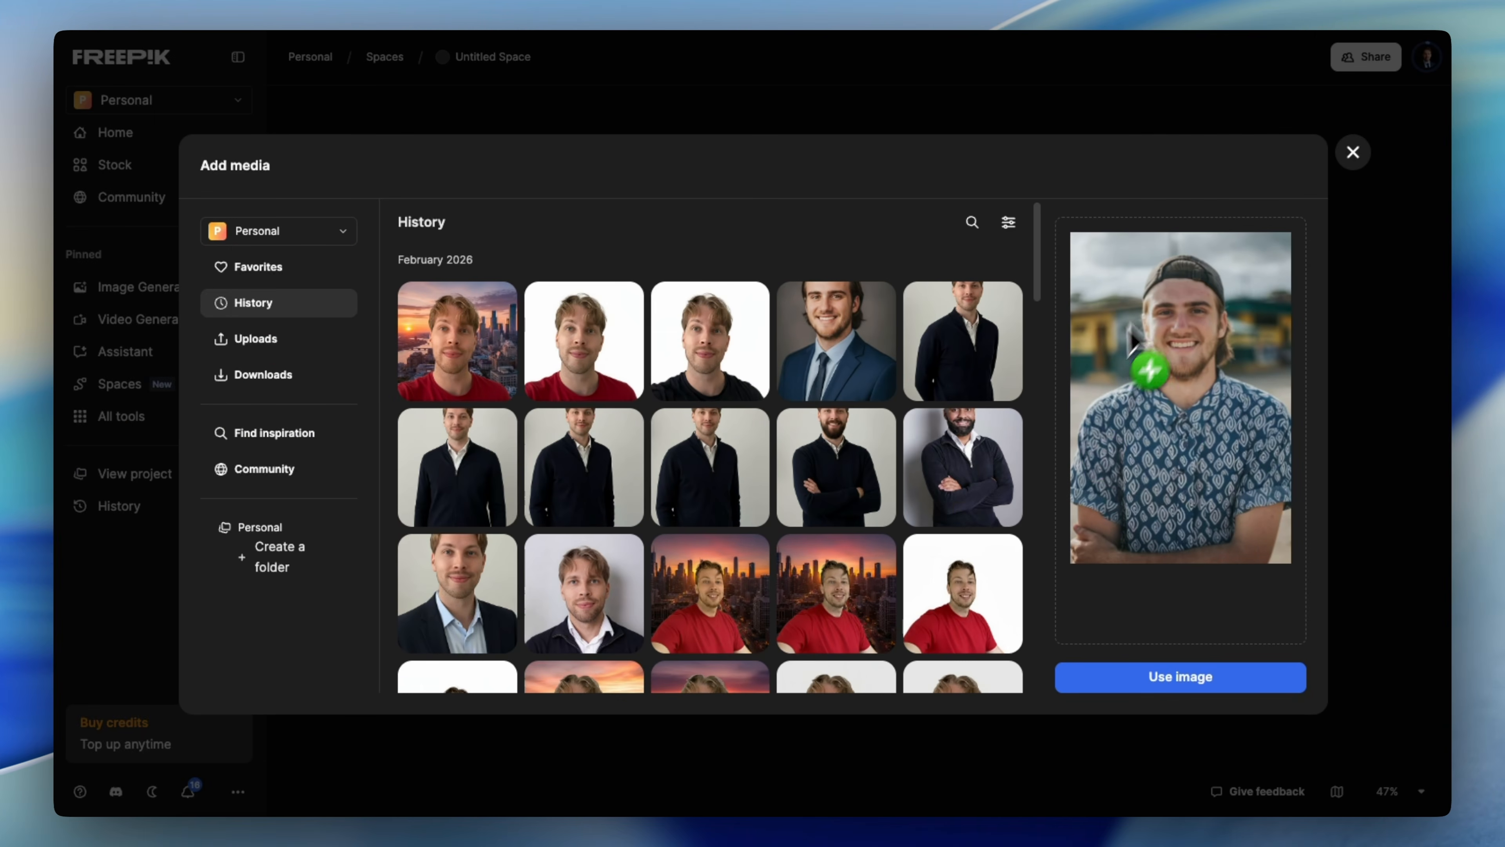
left_click_drag(1132, 338, 1210, 679)
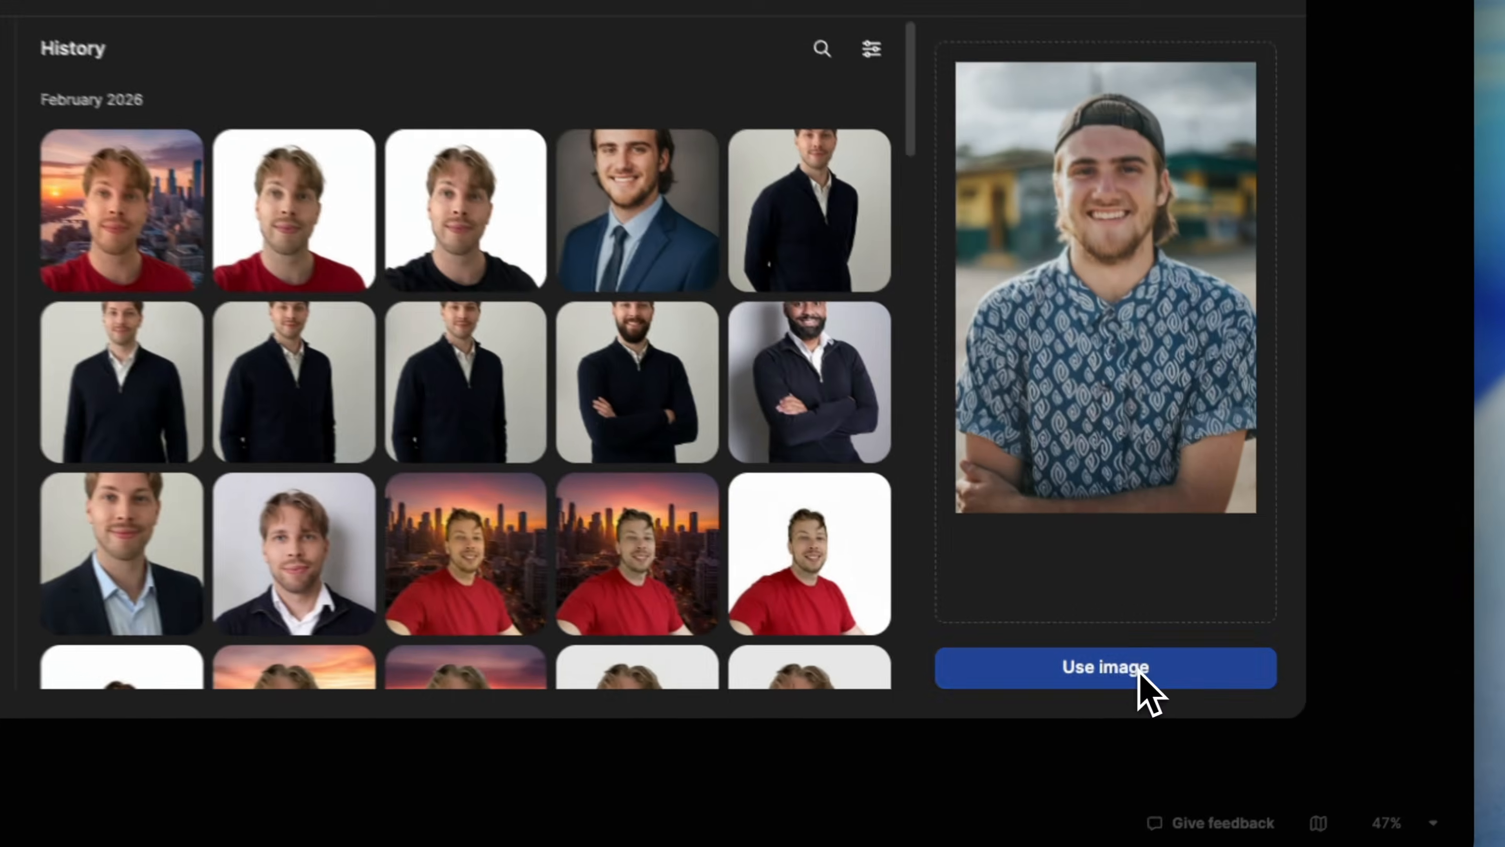
left_click(1206, 679)
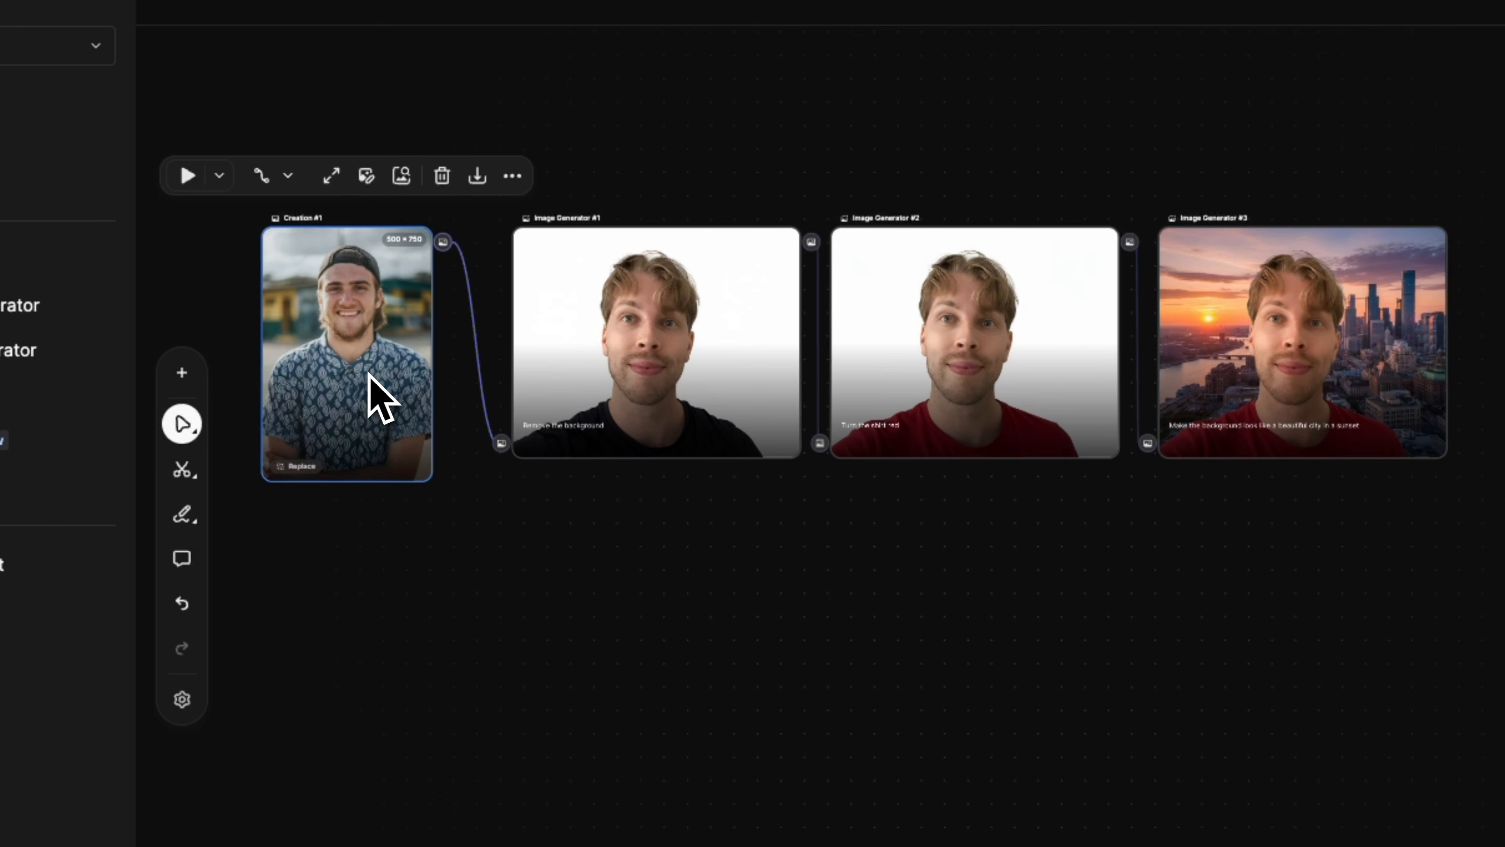
- Select the source and generator nodes in turn to trace the workflow from the new photo through each edit
left_click(639, 371)
left_click(974, 377)
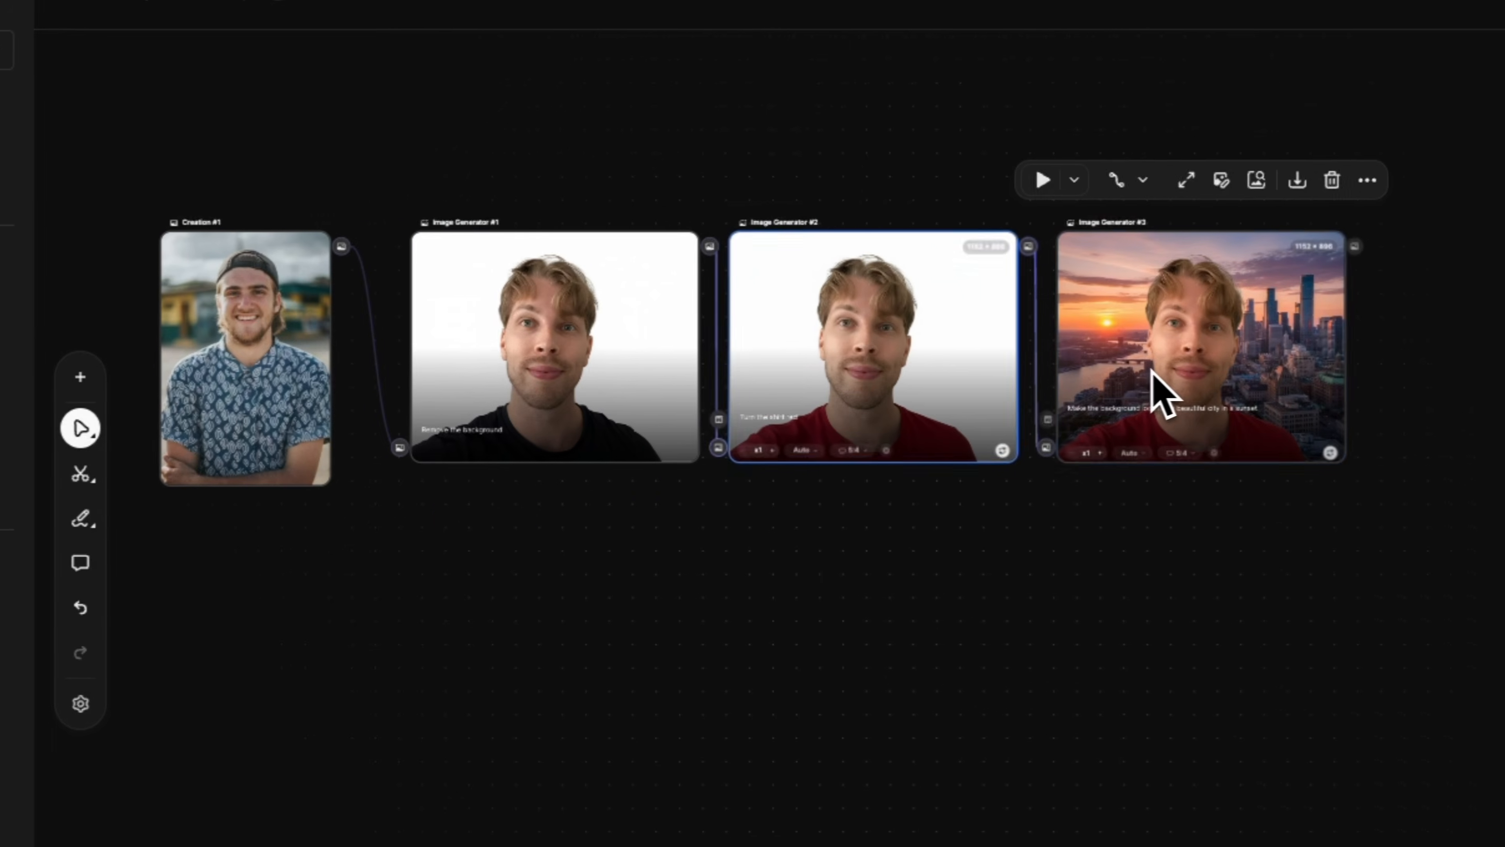
left_click(1159, 395)
left_click(251, 349)
left_click(634, 352)
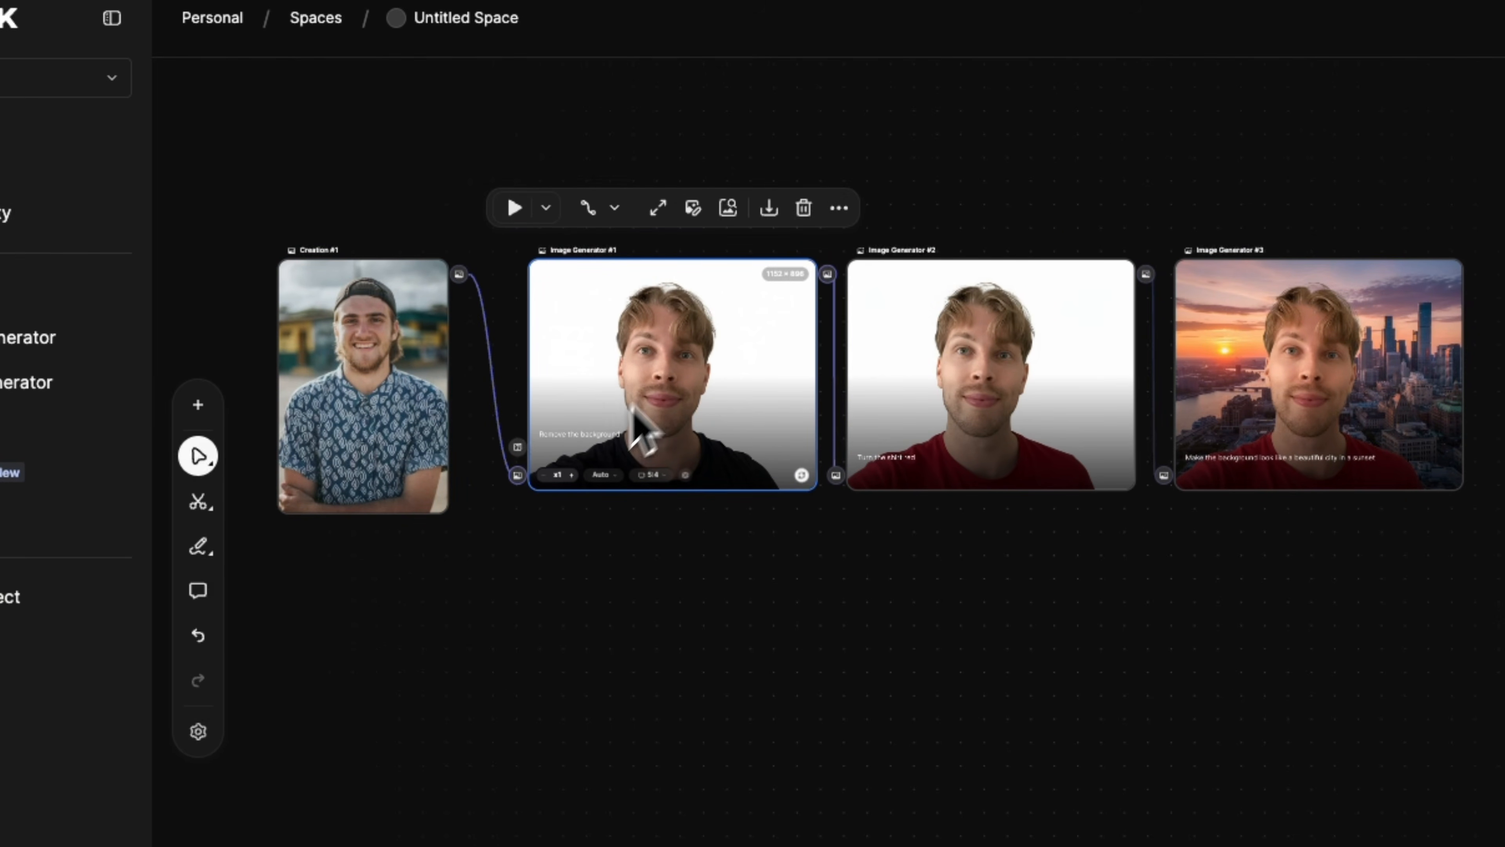
left_click(1020, 367)
left_click(1244, 356)
- Select all four nodes and run the whole workflow on the replacement photo
left_click_drag(1346, 571, 322, 229)
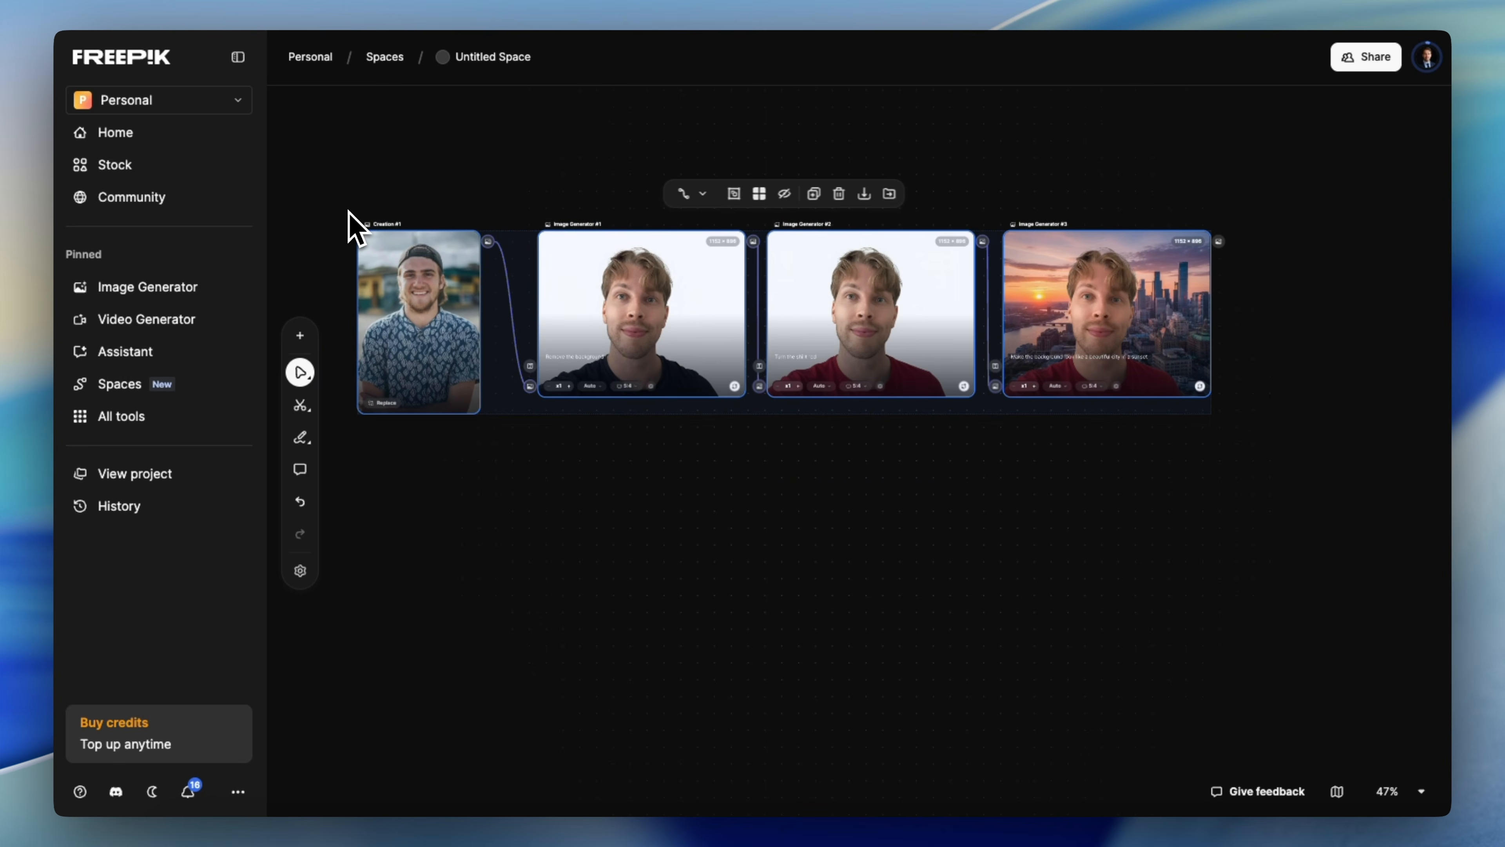
key("ctrl+Return")
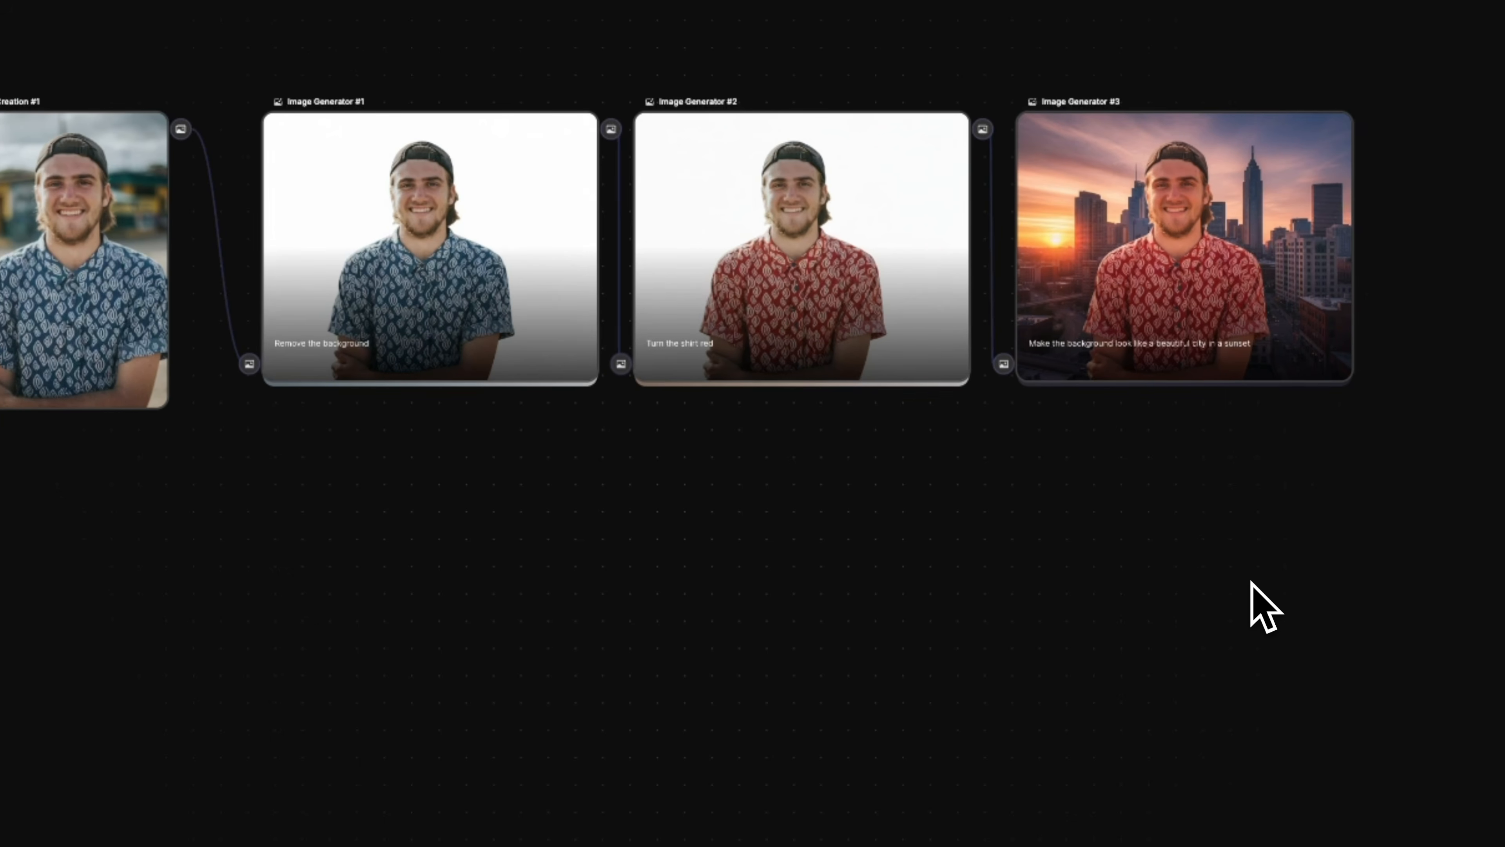
left_click_drag(1237, 574, 76, 70)
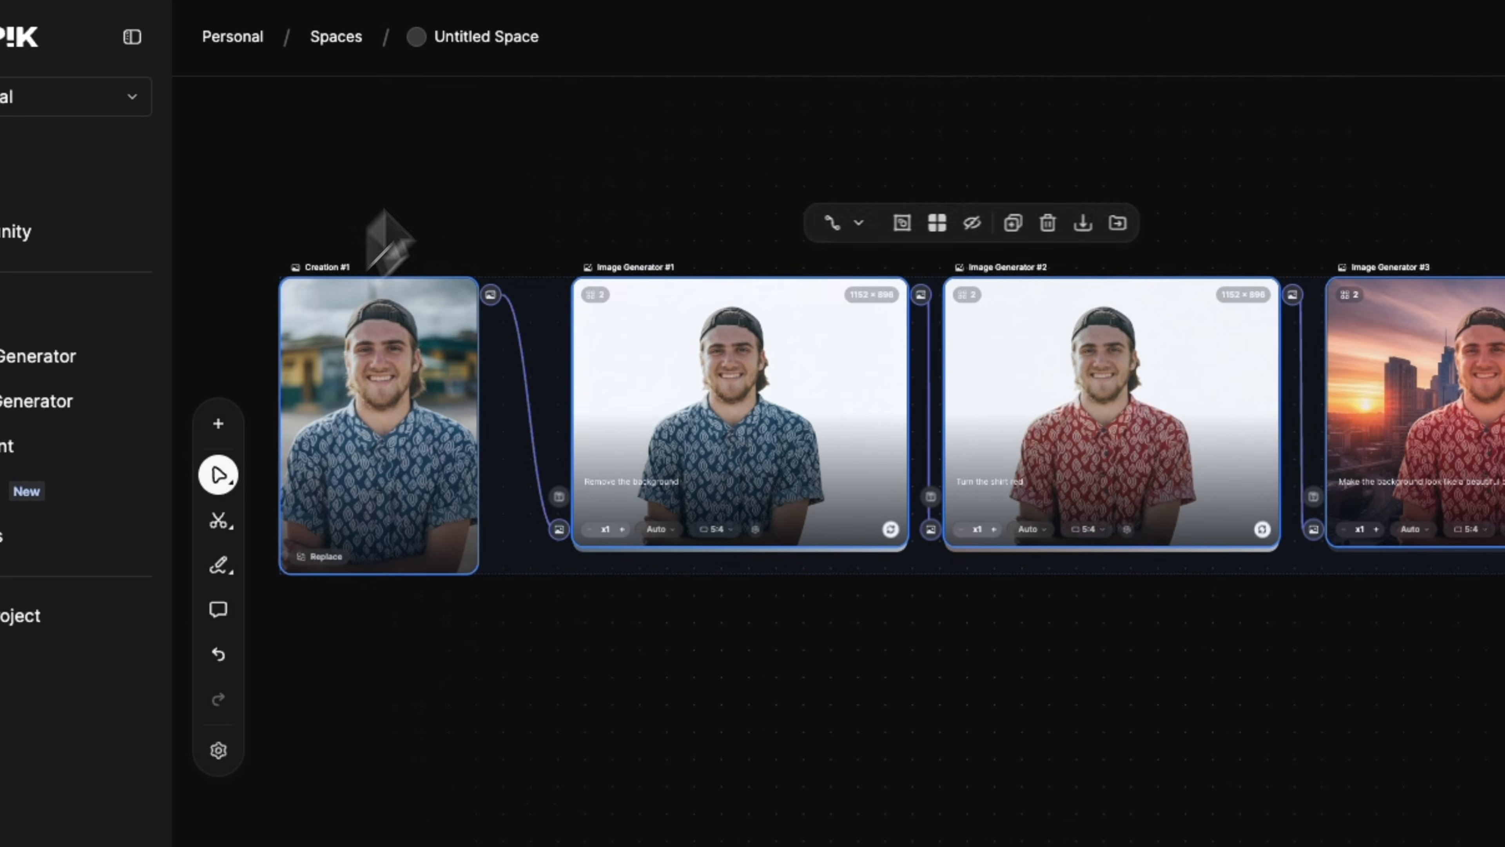
left_click(106, 11)
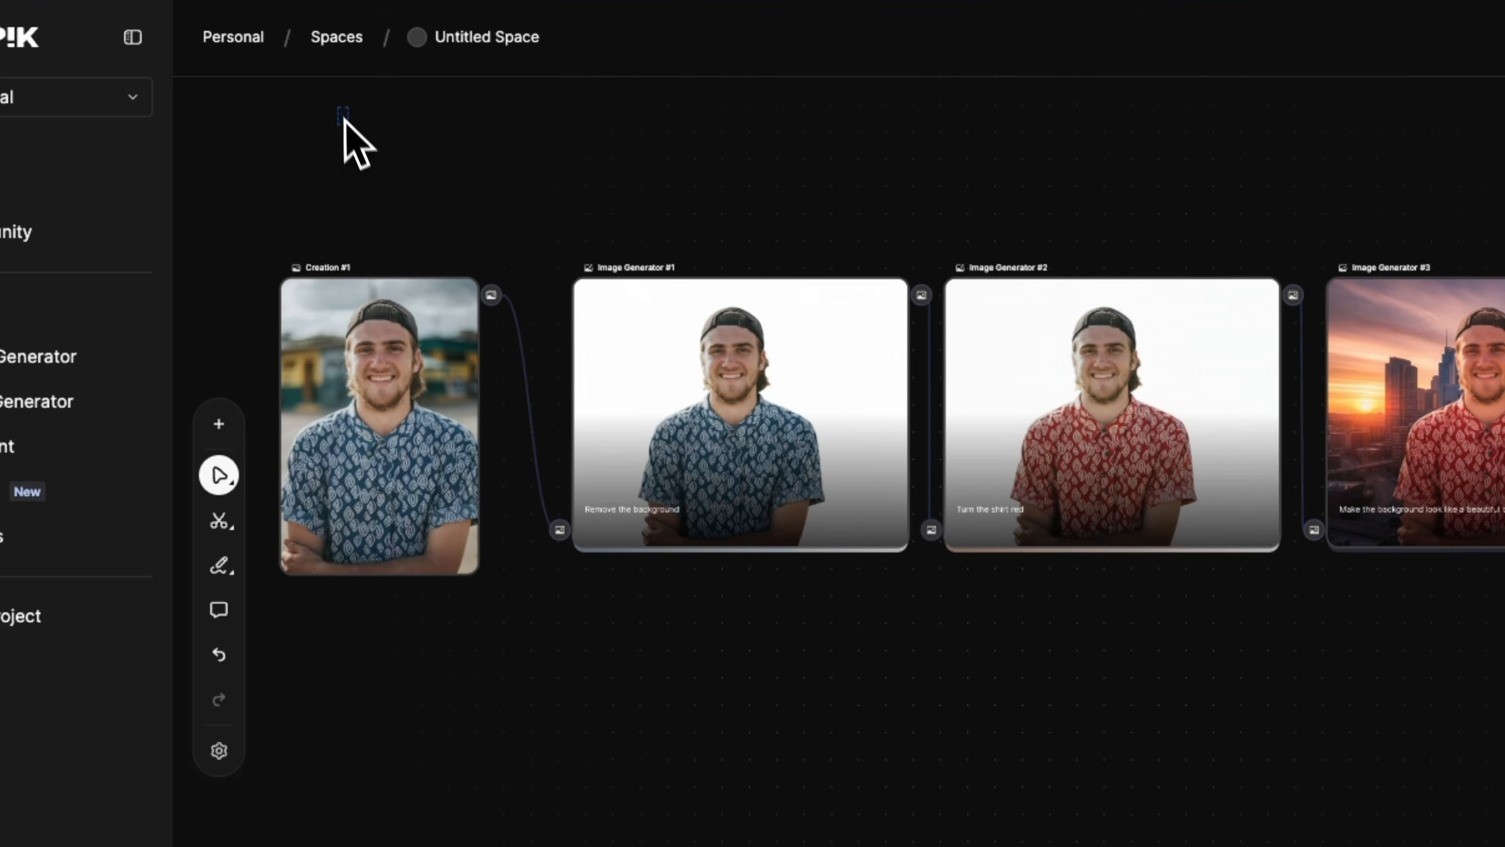
left_click_drag(344, 112, 1504, 771)
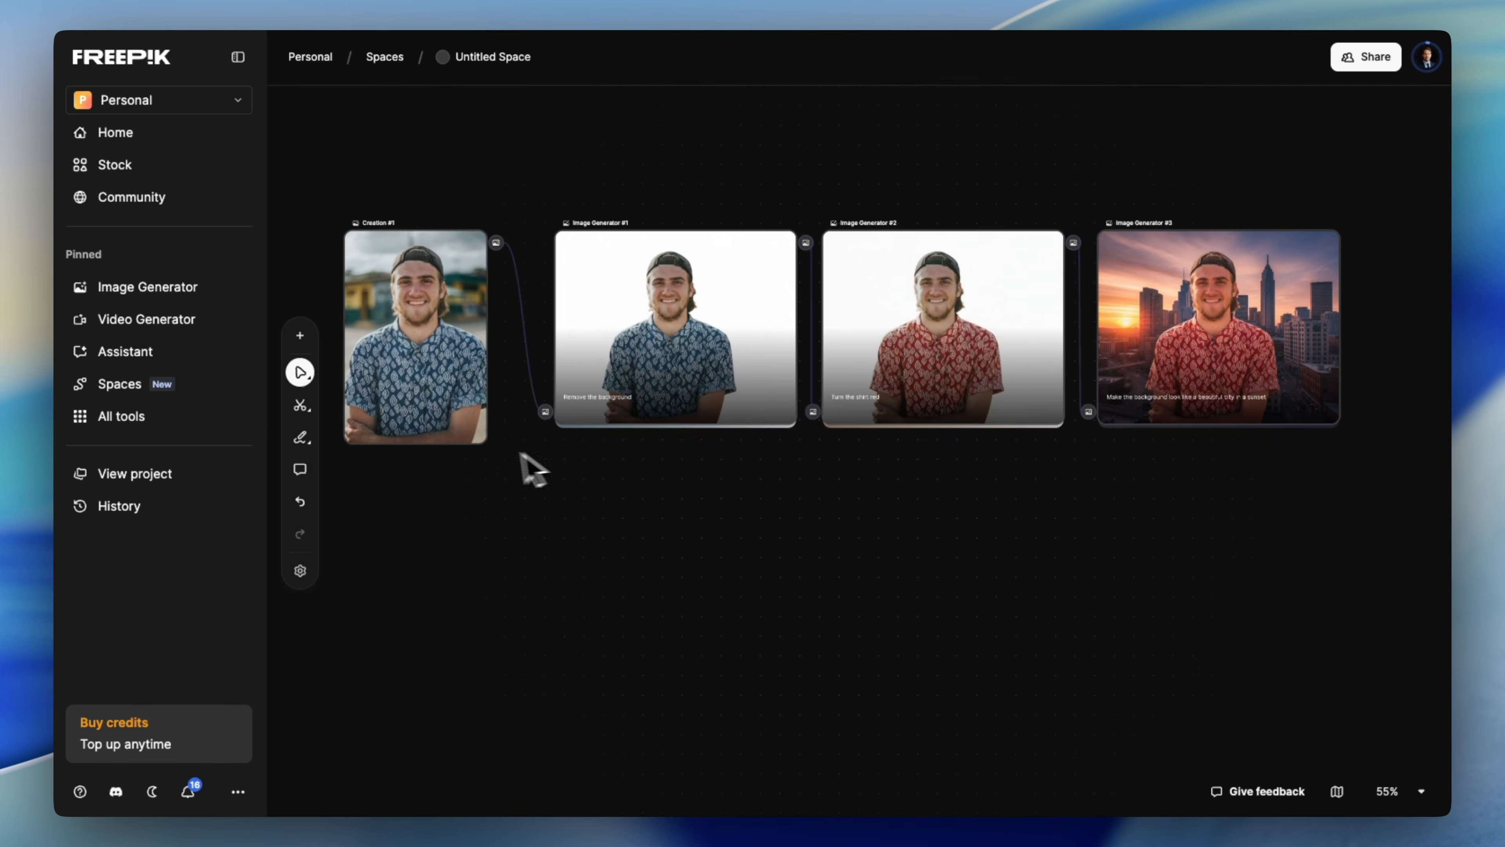
mouse_move(393, 325)
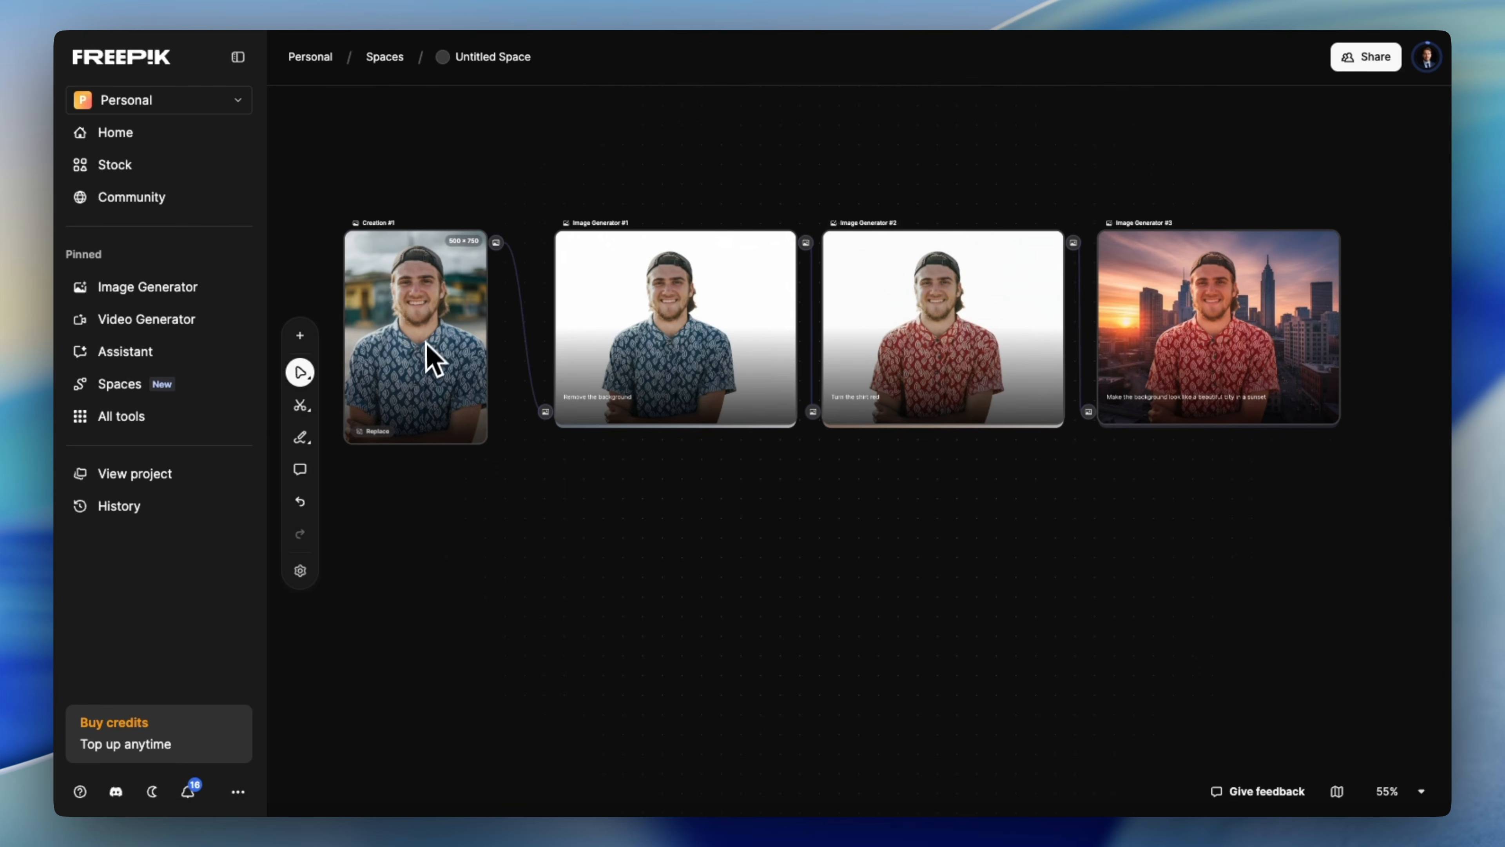
left_click(426, 313)
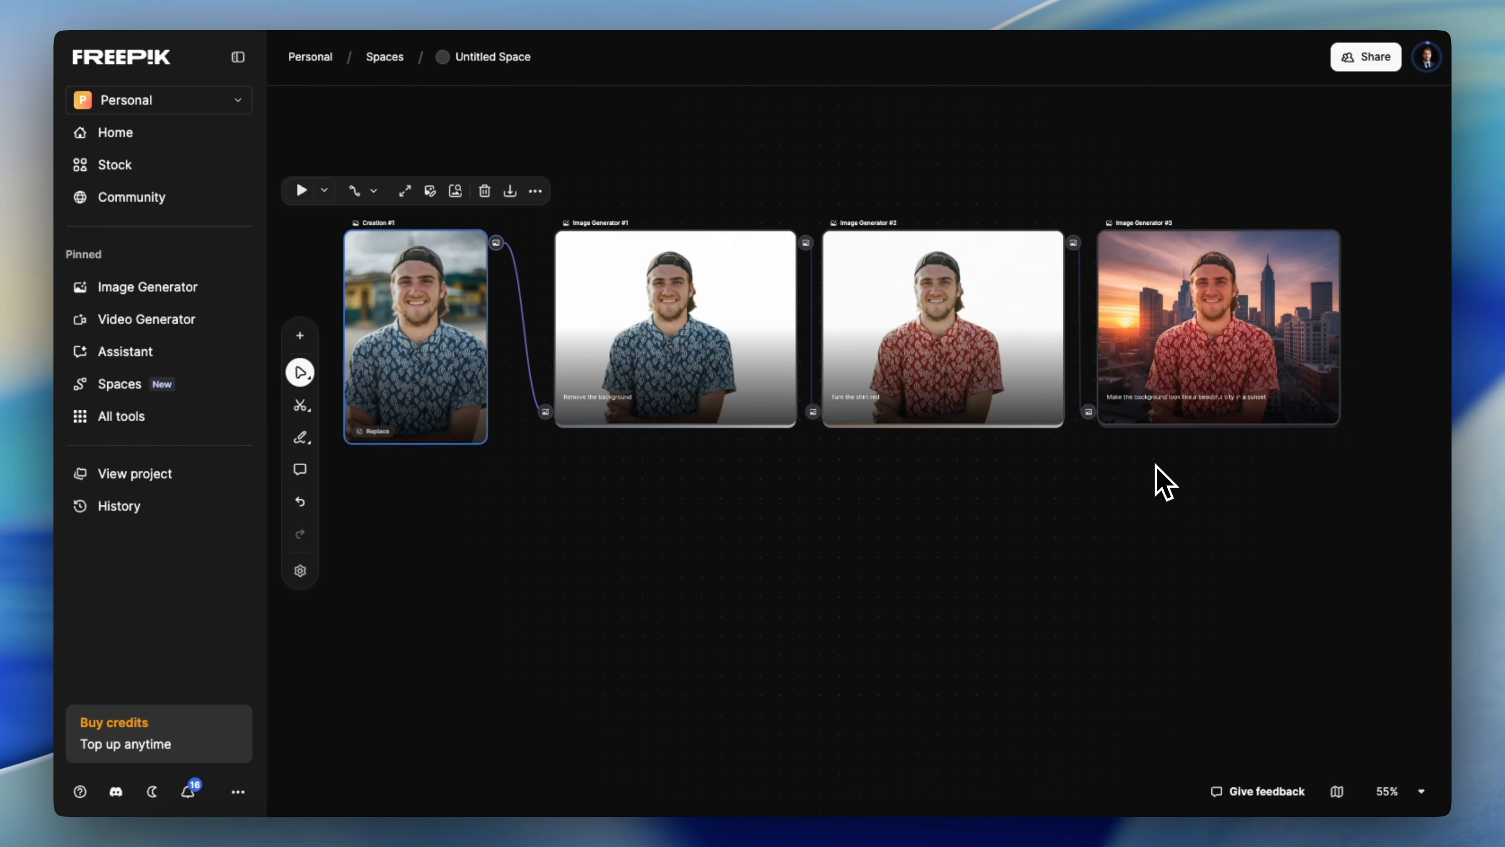
left_click(1160, 505)
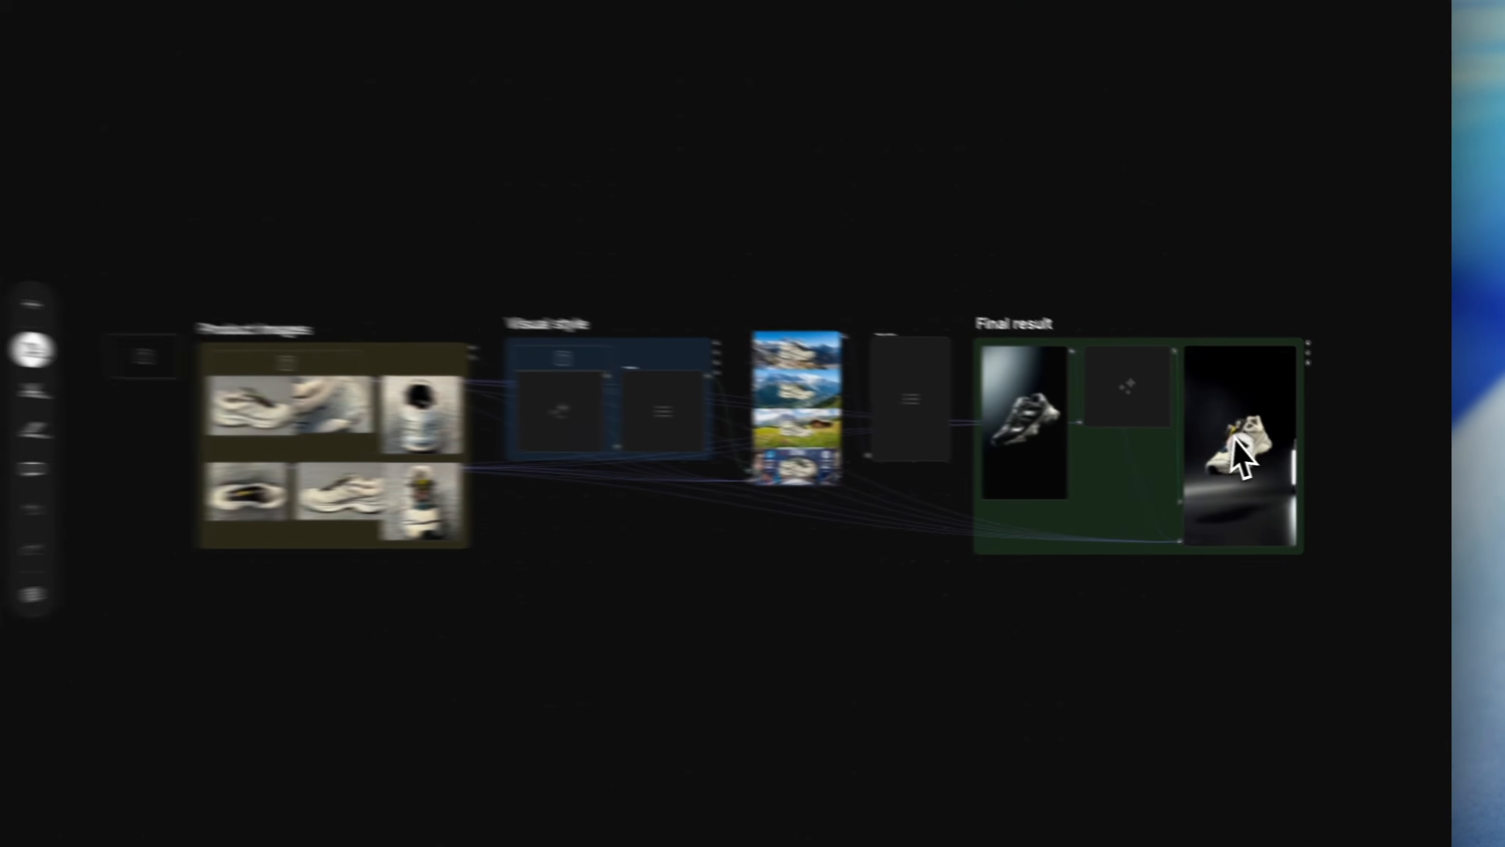
- Examine the Visual style group of the immersive video template, including its look and lighting prompts and setting list, and return to the full overview
left_click(1274, 465)
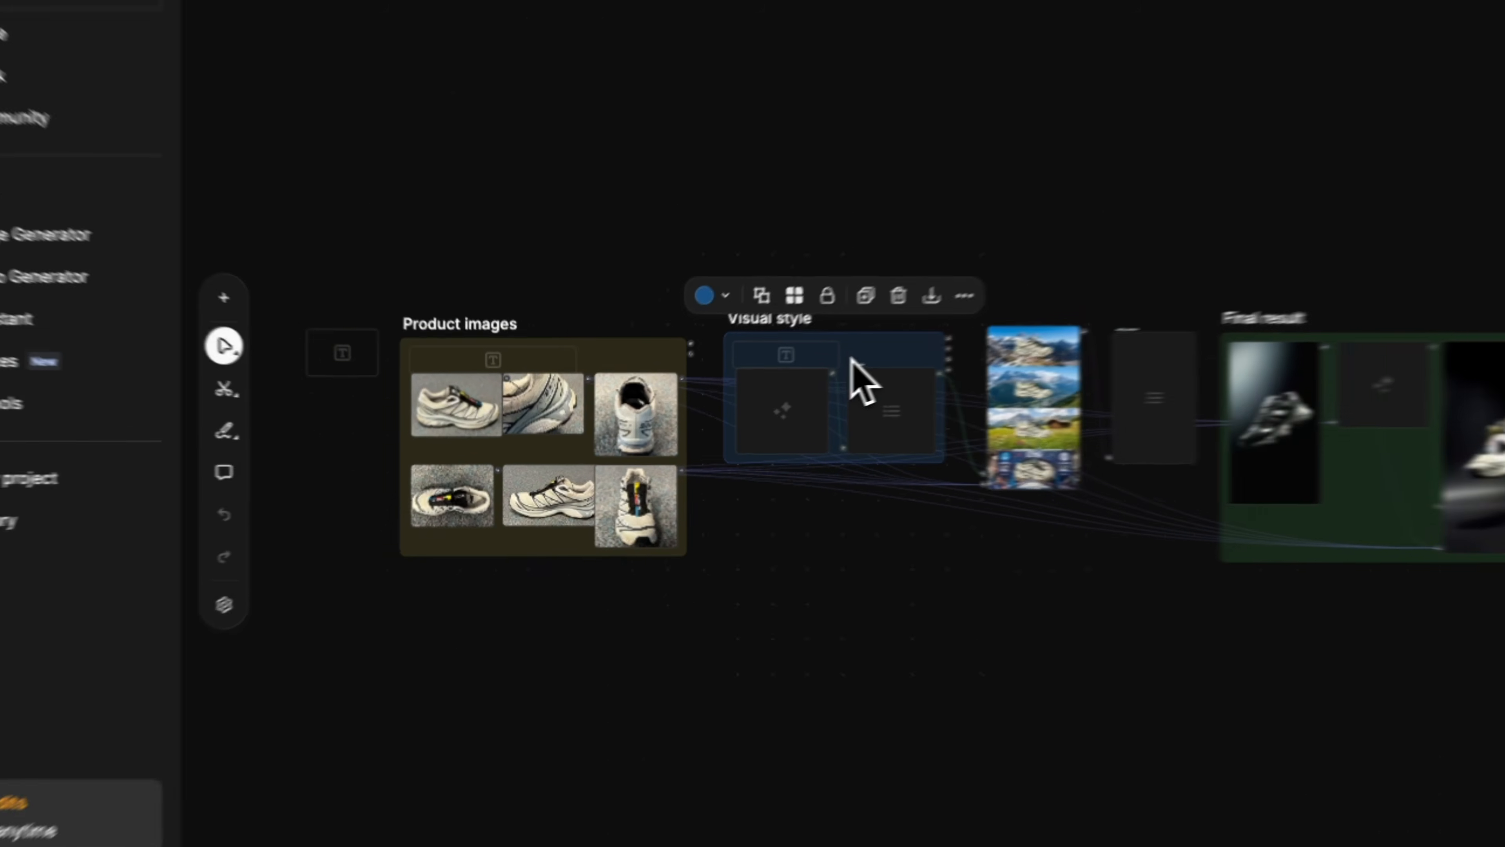
double_click(869, 374)
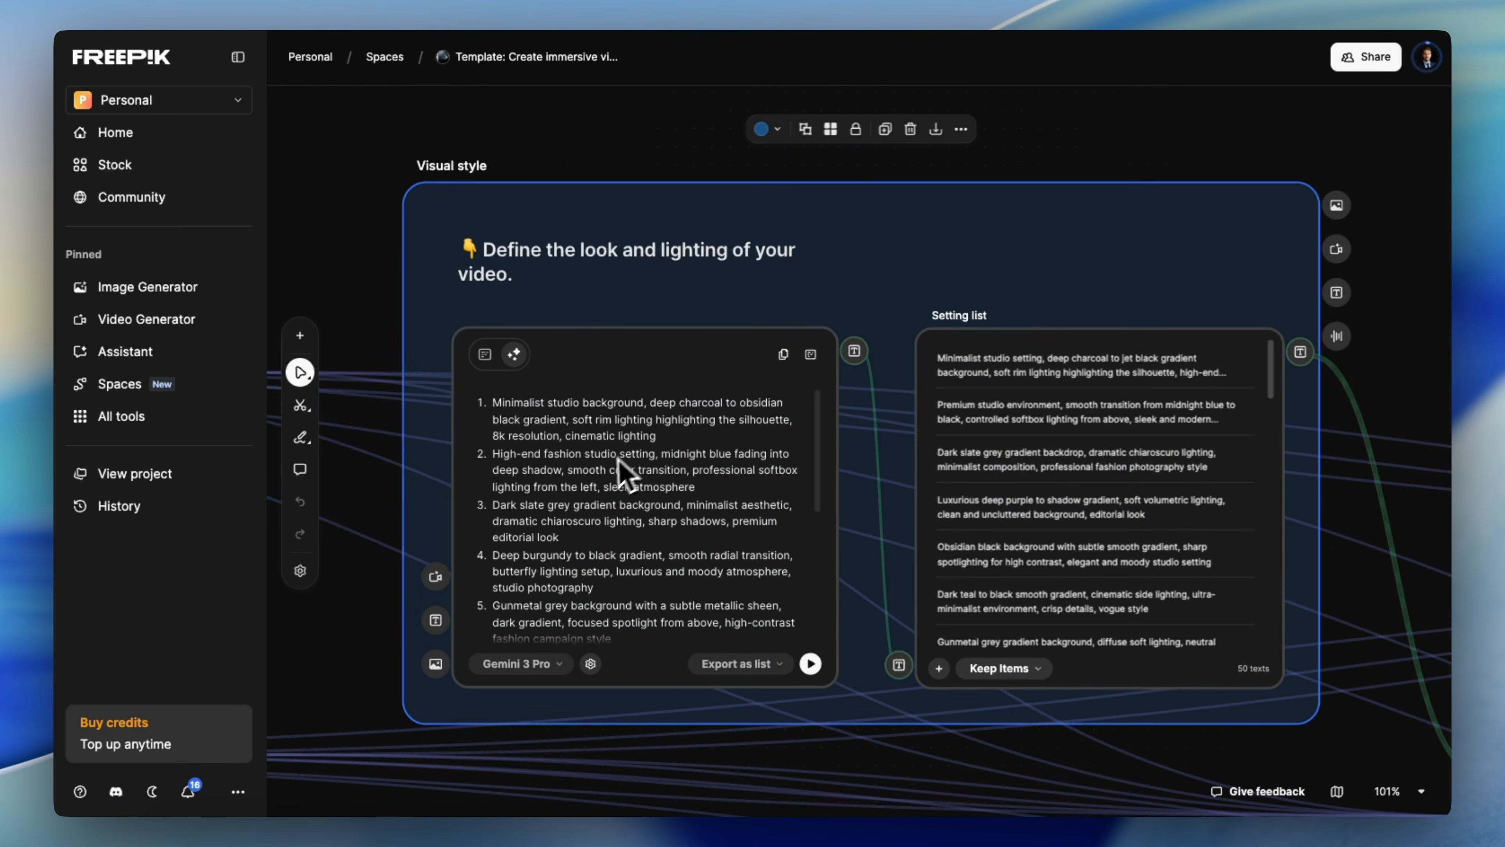
scroll(619, 472, "down", 3)
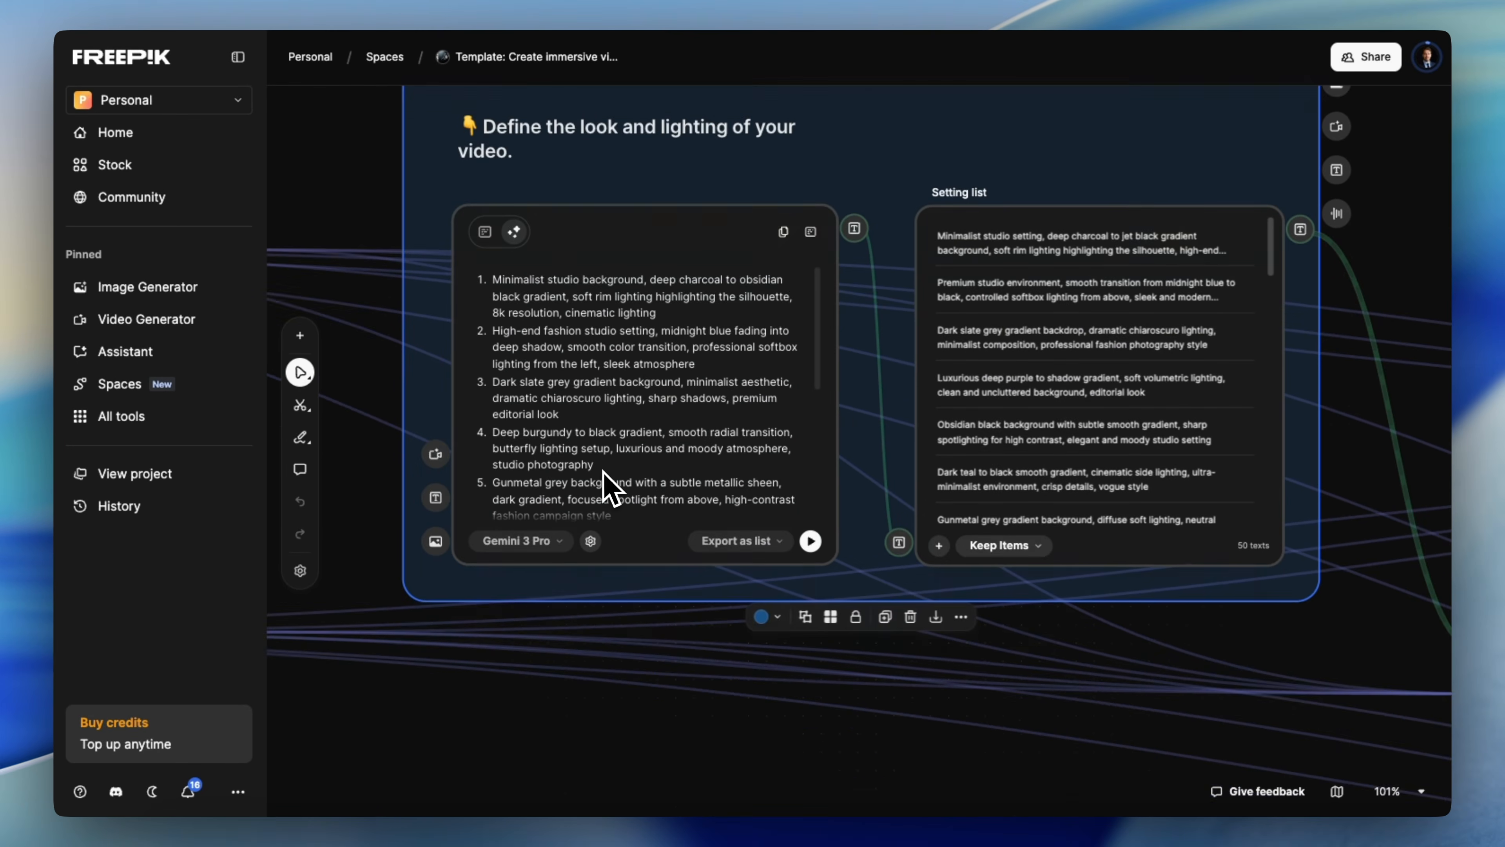
scroll(605, 365, "up", 1)
scroll(604, 389, "down", 1)
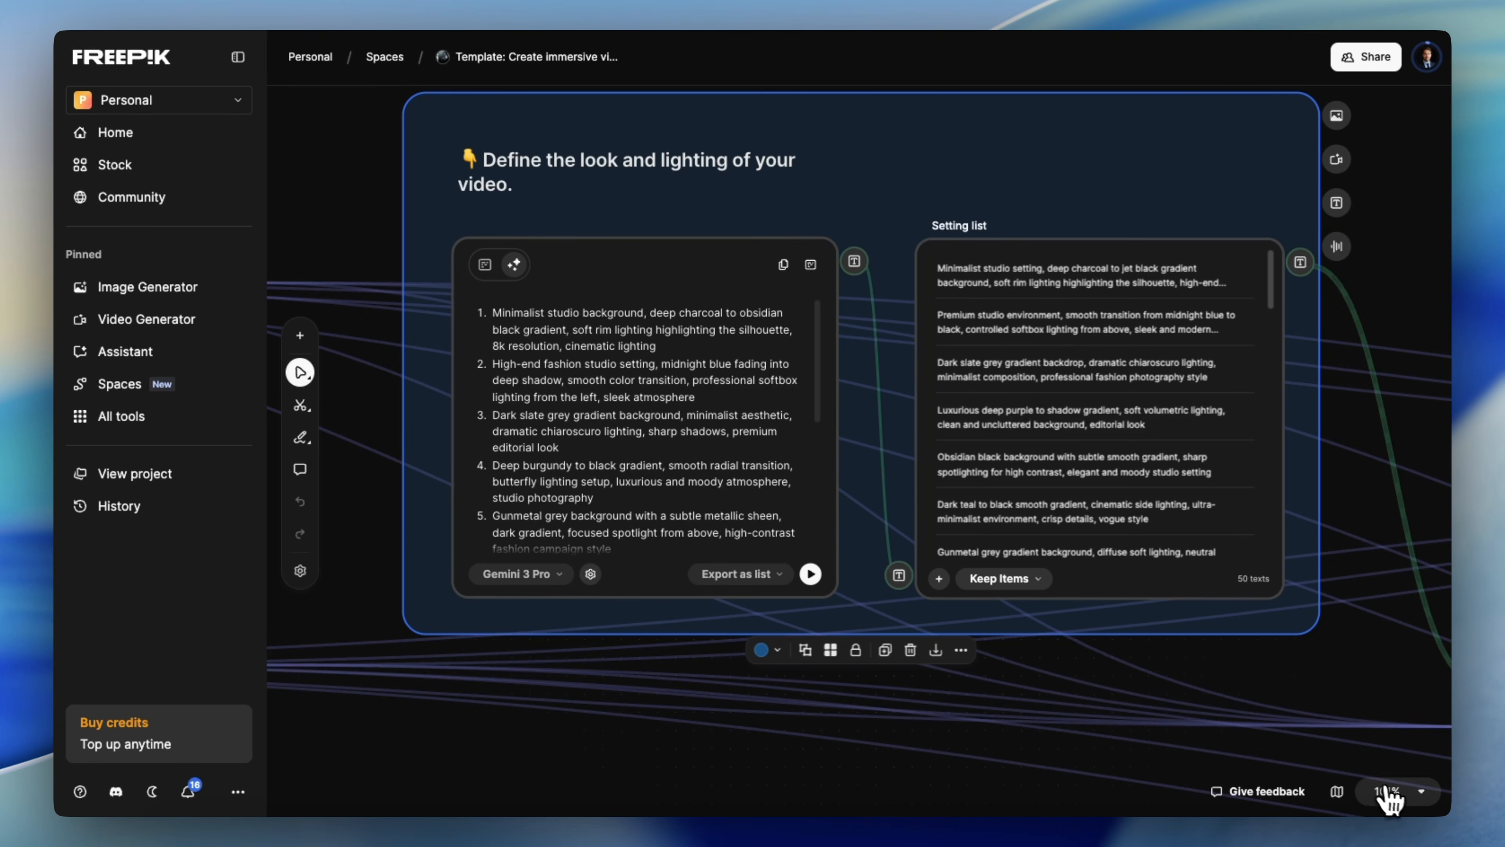
left_click(1421, 791)
left_click(1369, 715)
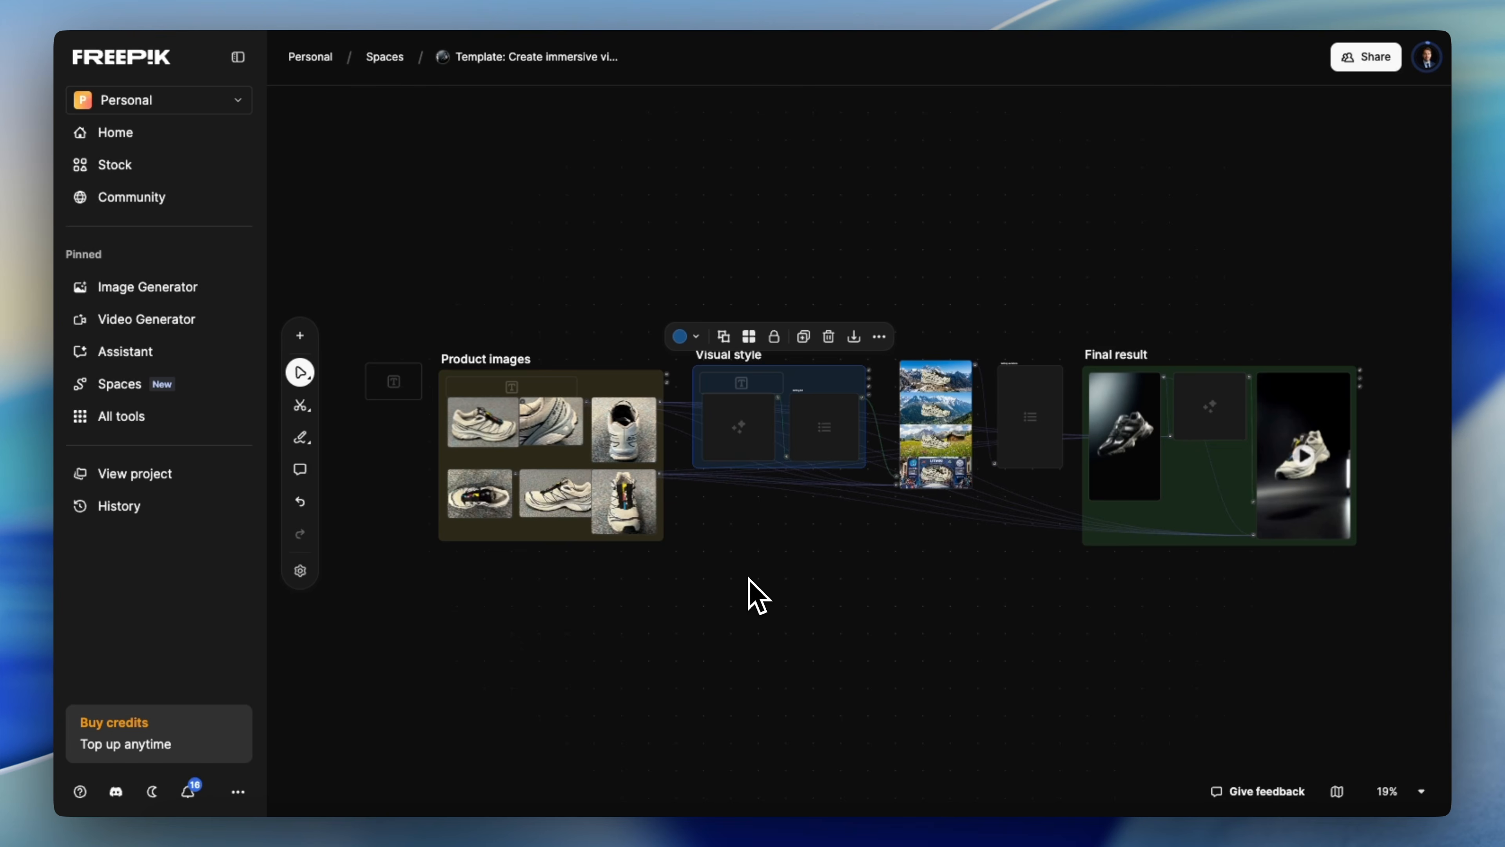
- Go through the shoe photos in the template's Product images group and check the Final result group they feed
left_click(490, 442)
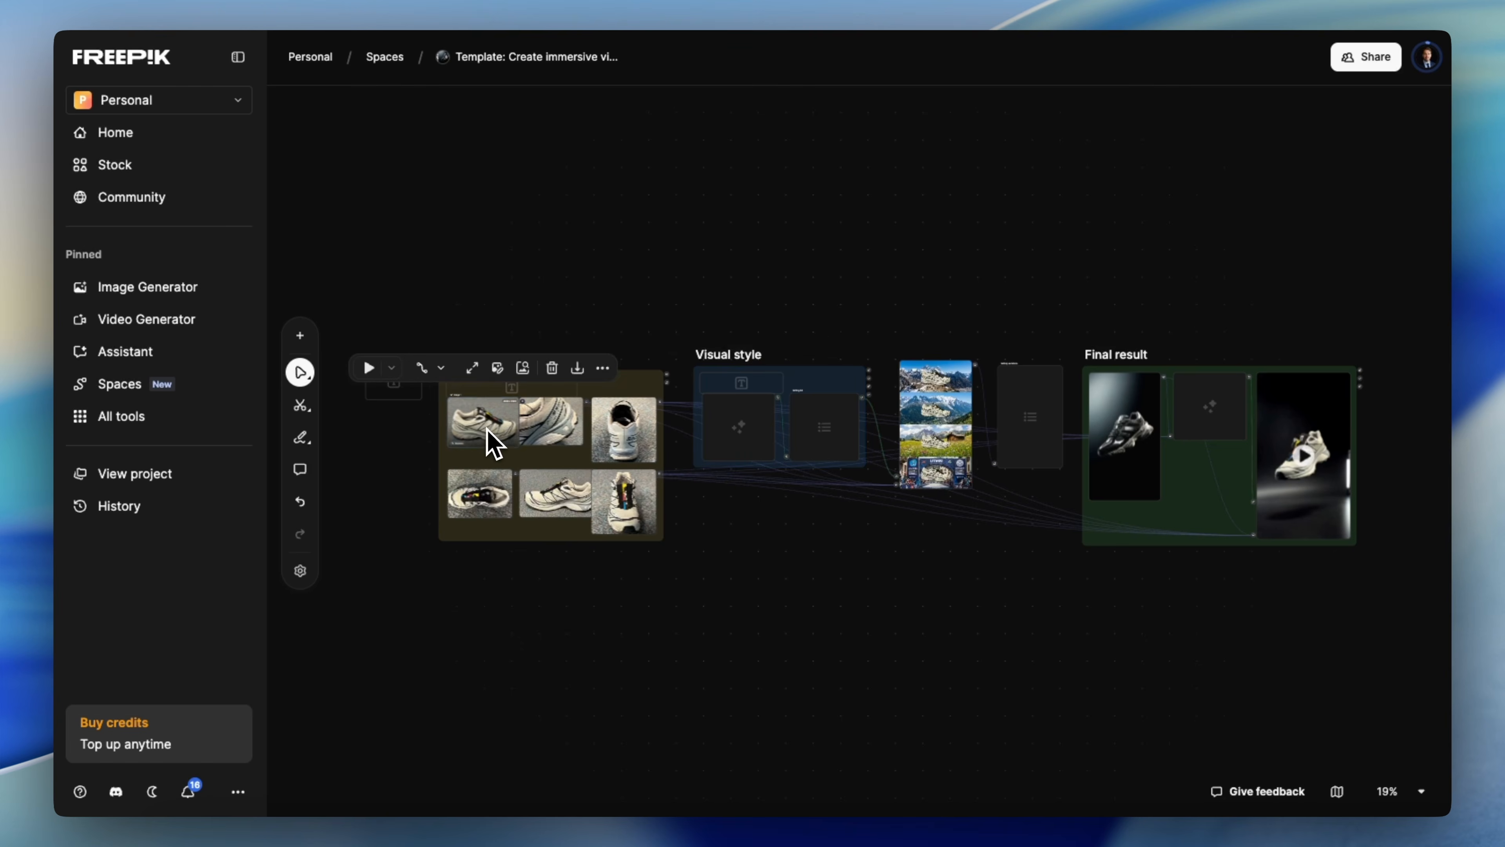
left_click(553, 434)
left_click(626, 435)
left_click(627, 505)
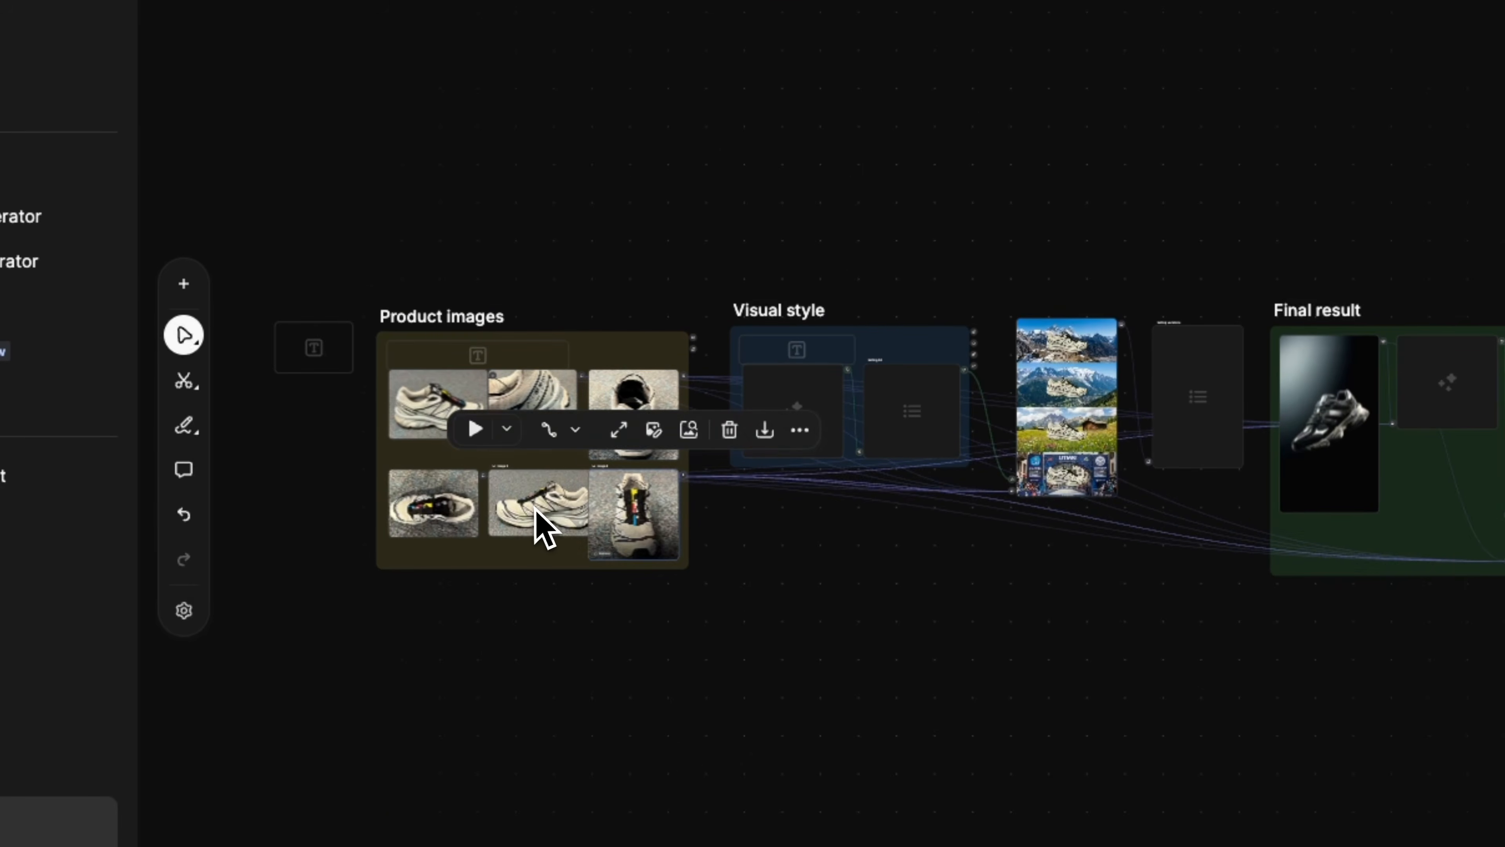
left_click(534, 508)
left_click(409, 509)
left_click(1242, 450)
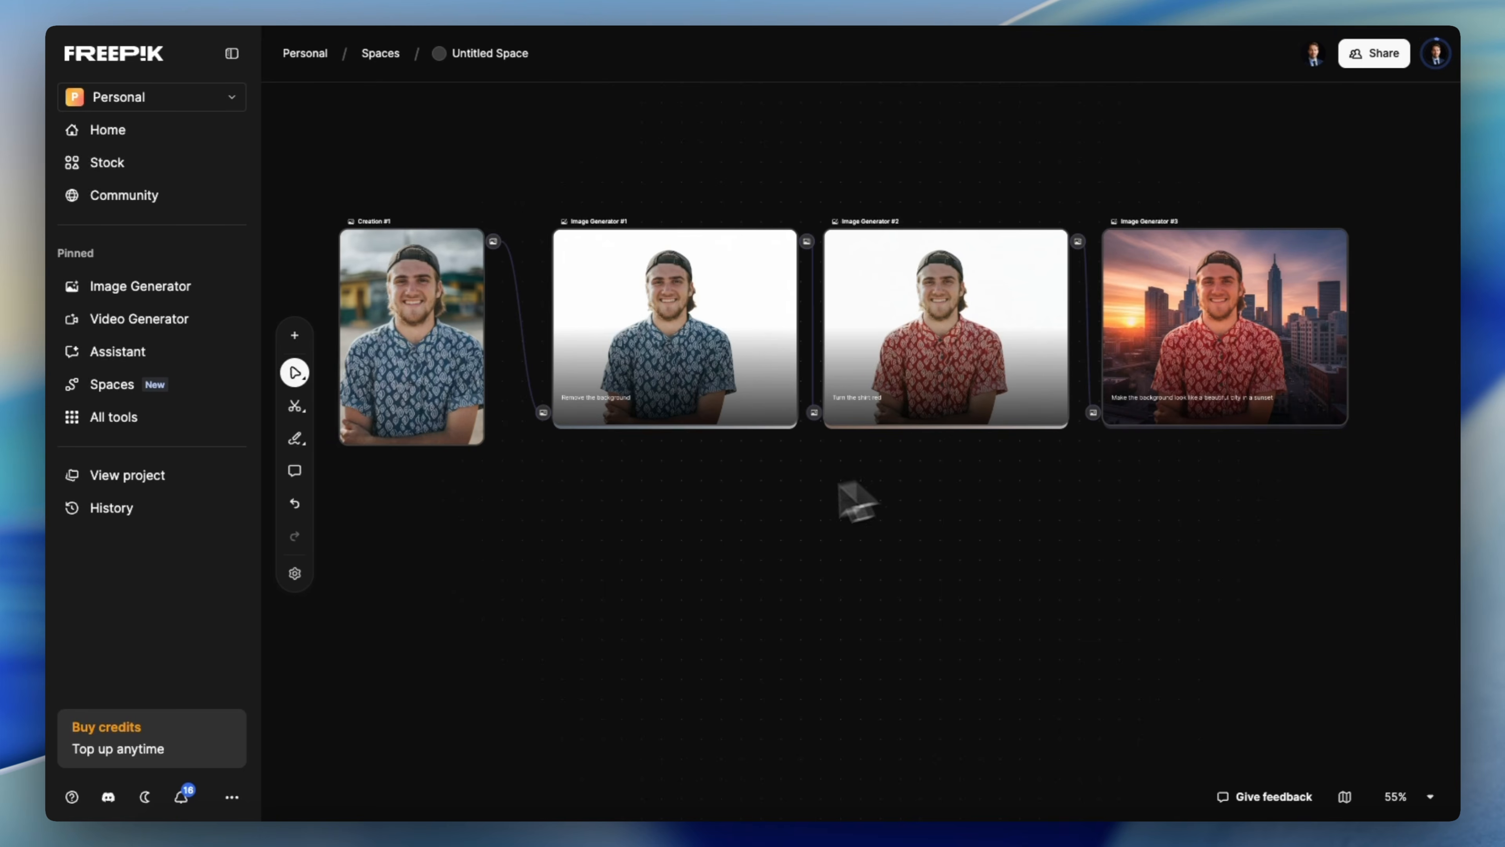
scroll(605, 594, "up", 5)
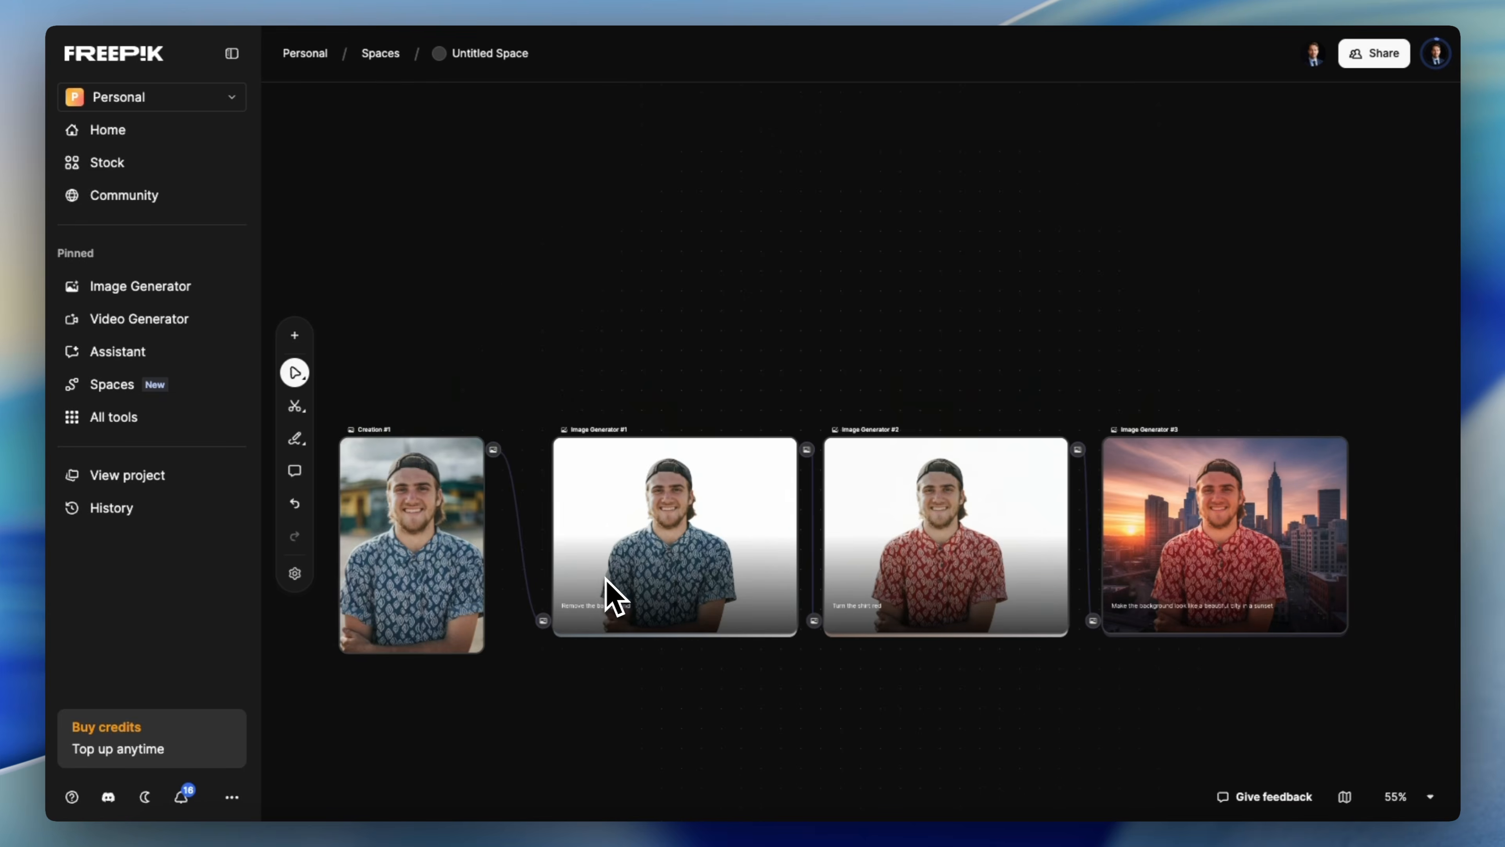
scroll(606, 584, "down", 4)
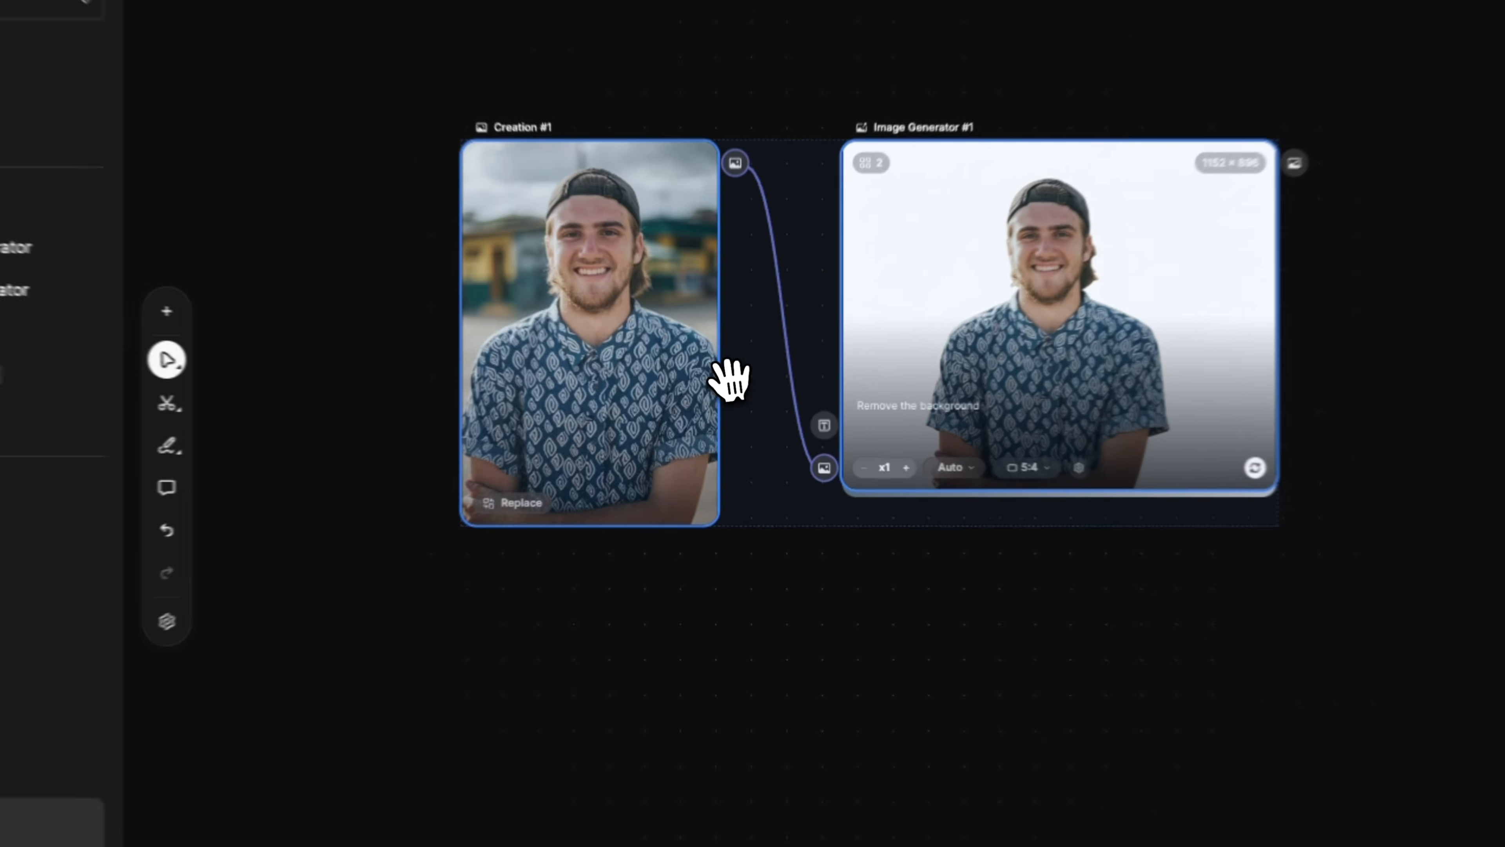
- Add a text node below the source photo with the prompt "Turn the shirt red"
left_click_drag(668, 366, 627, 320)
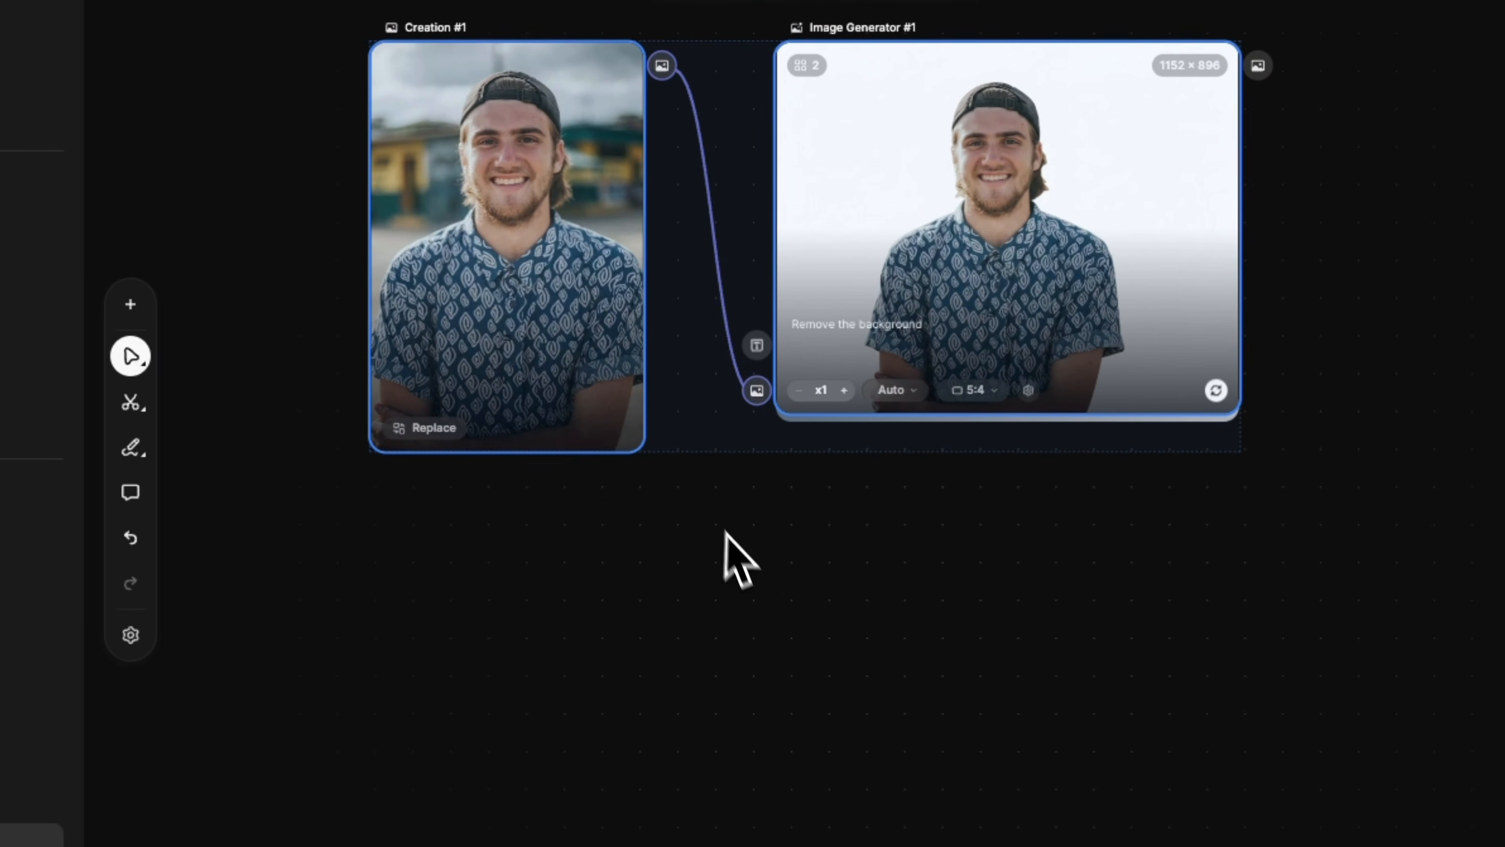
left_click(740, 563)
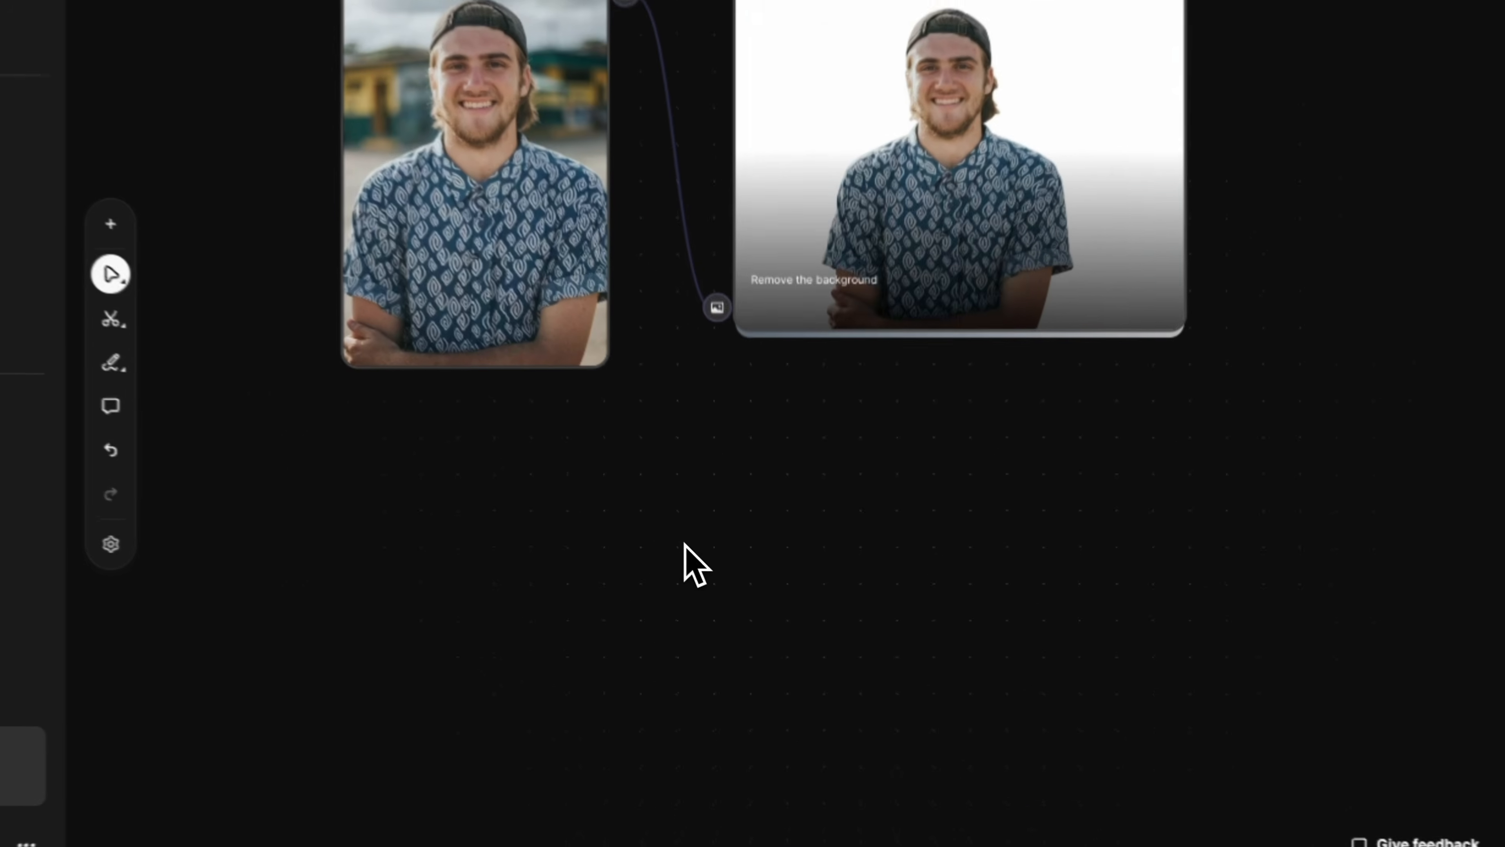
double_click(722, 572)
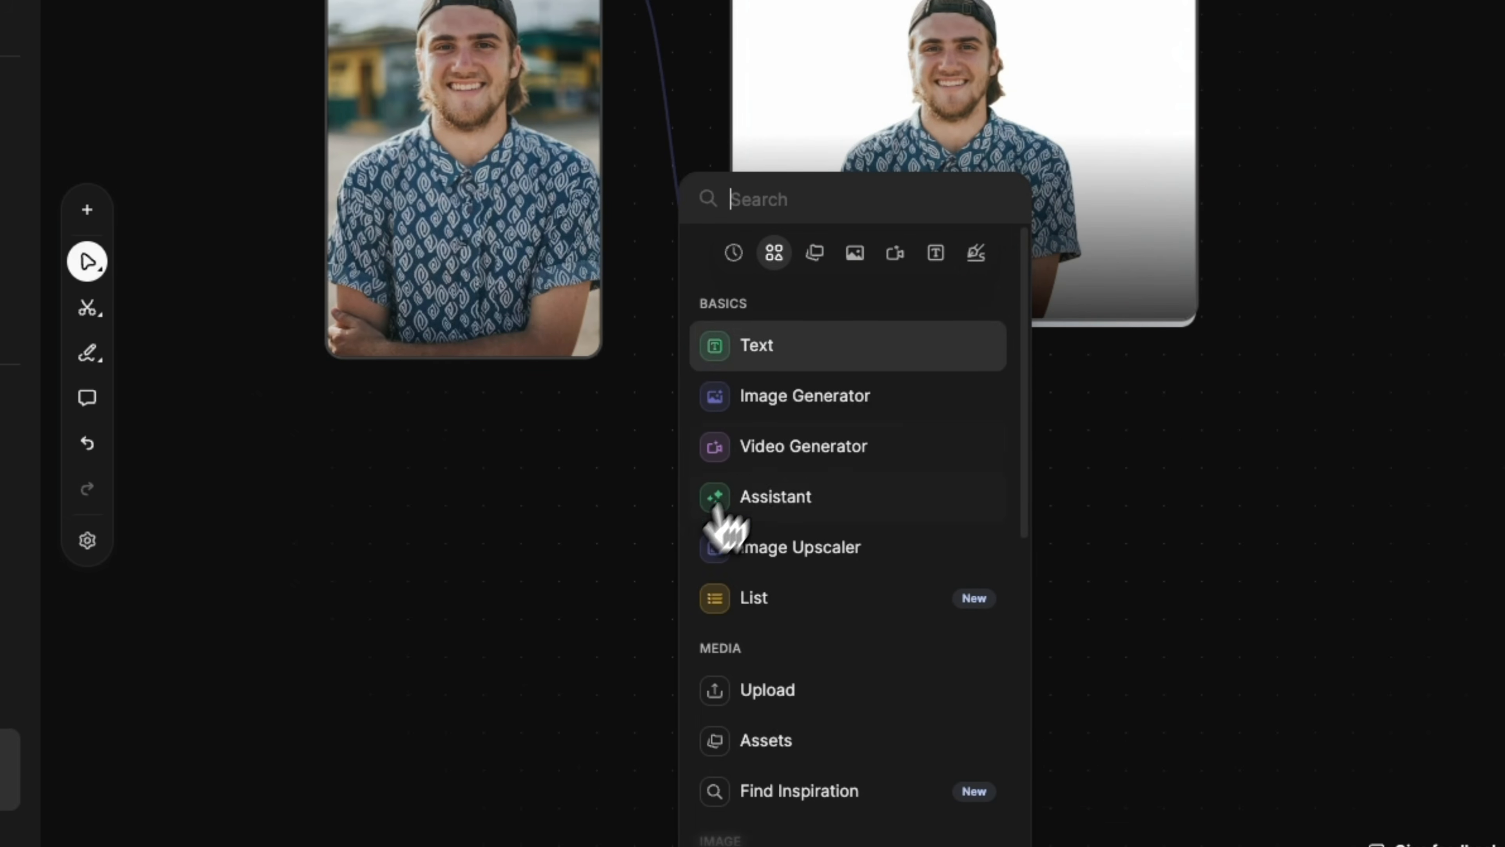
left_click(792, 350)
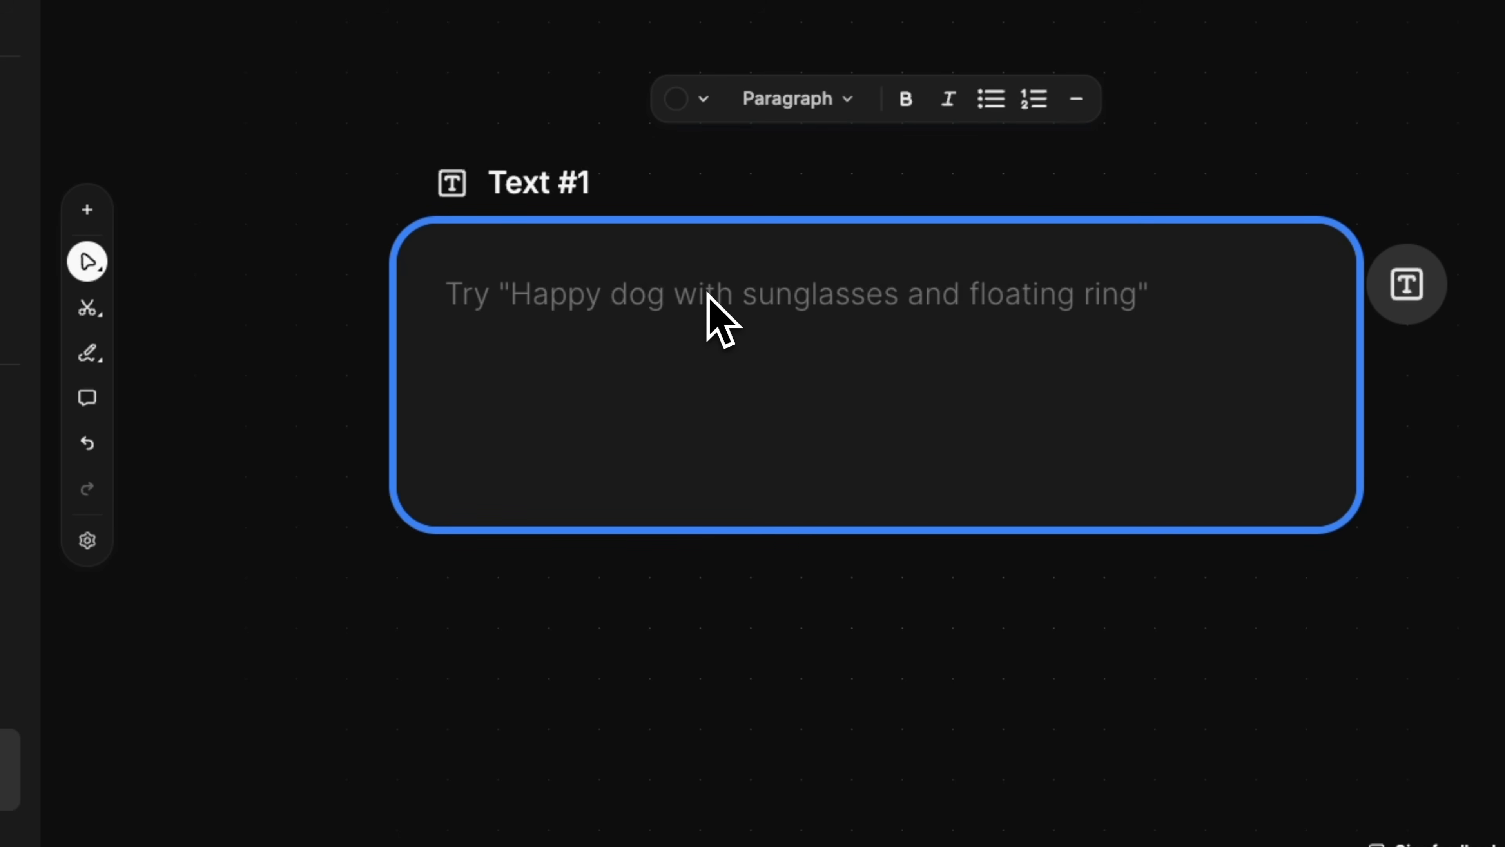
type("Tur")
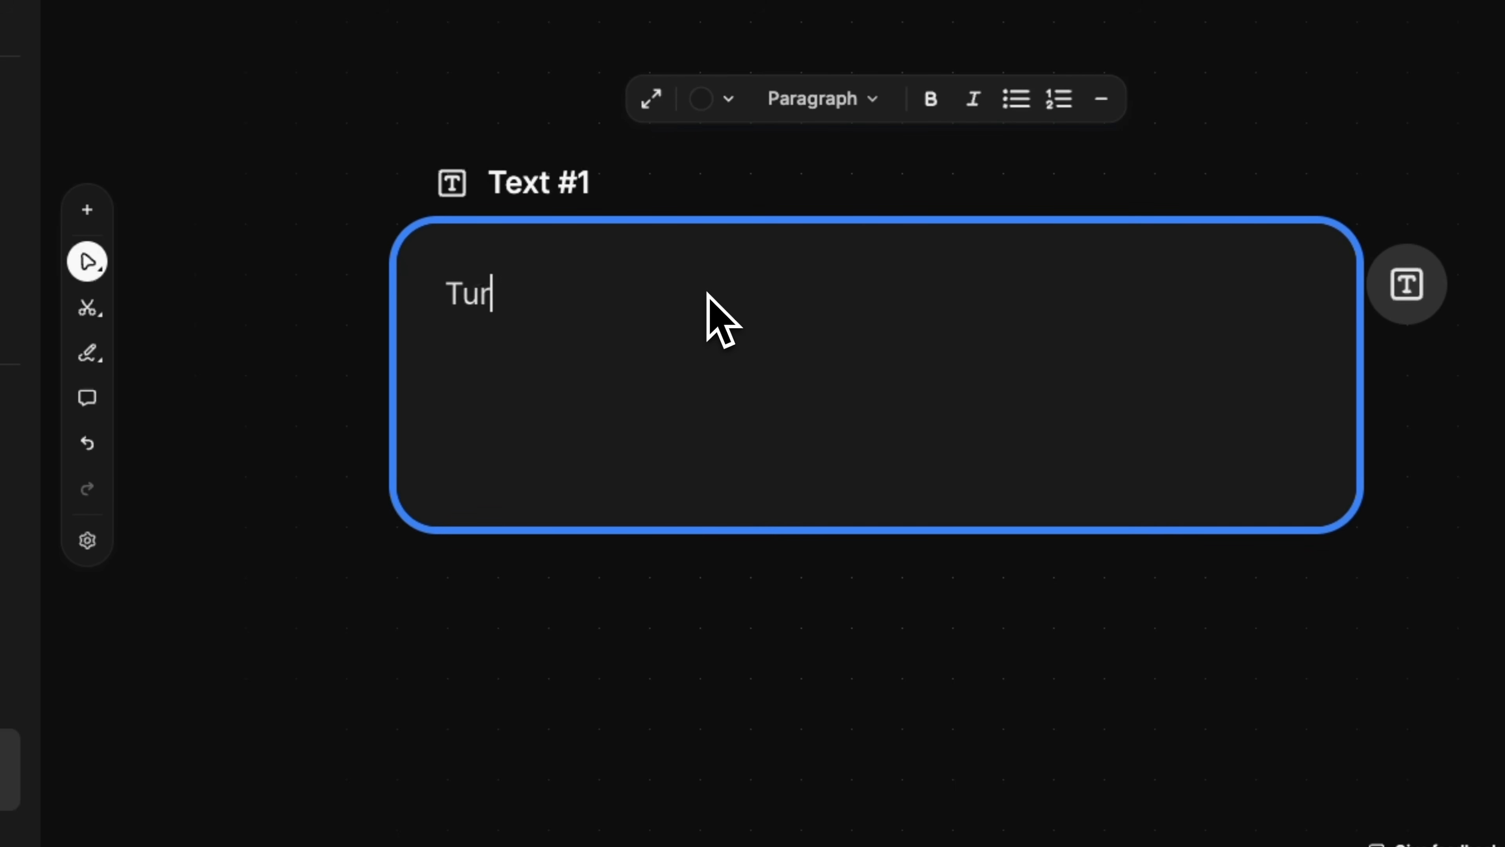
type("n the shirt red")
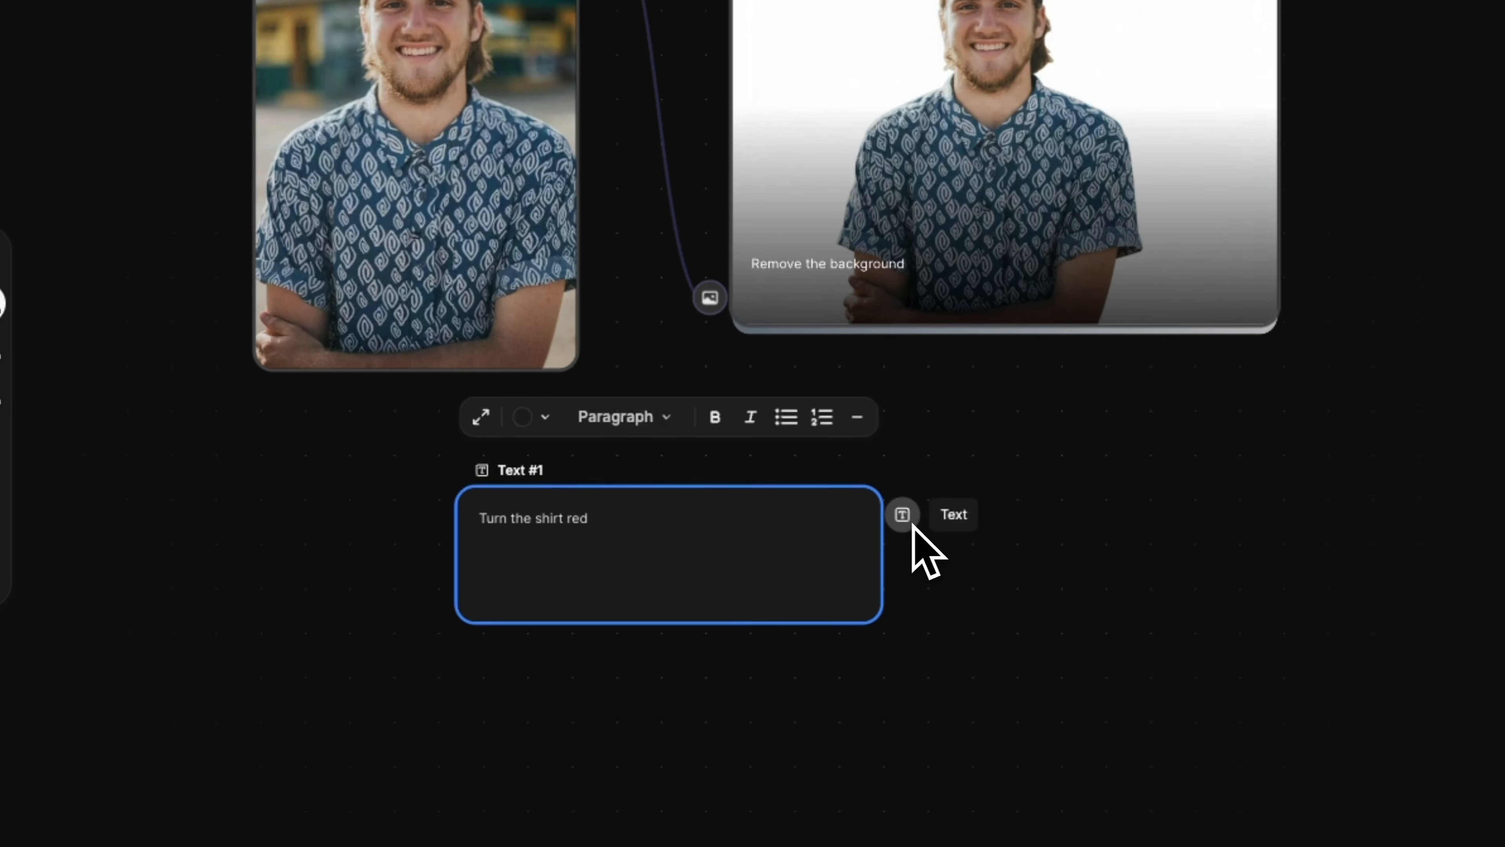
- Connect the "Turn the shirt red" text node to Image Generator #1's text input and place the node beneath the source photo
left_click_drag(914, 525, 910, 492)
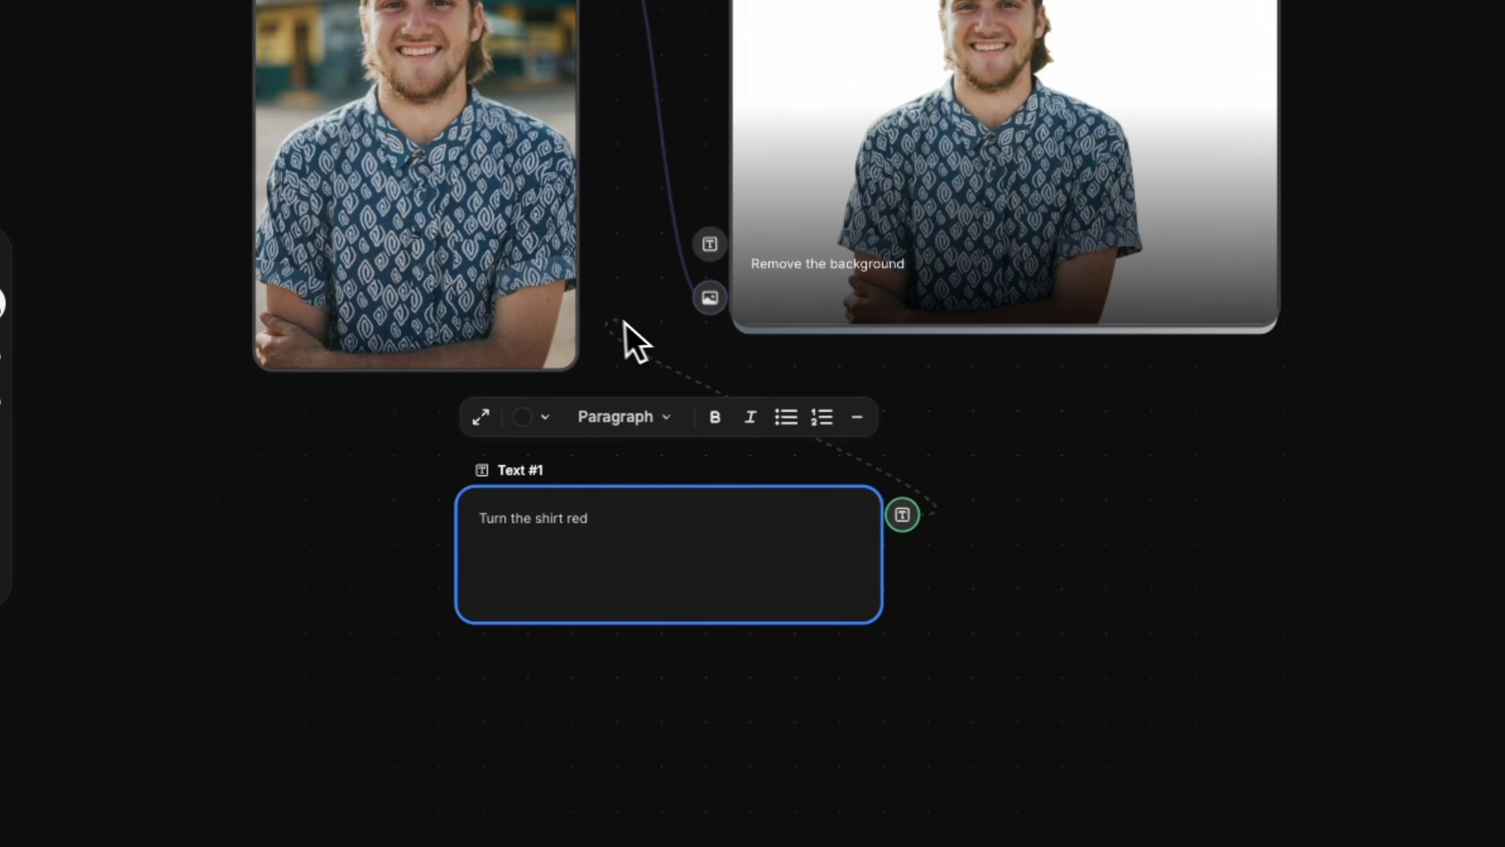
left_click_drag(656, 265, 706, 245)
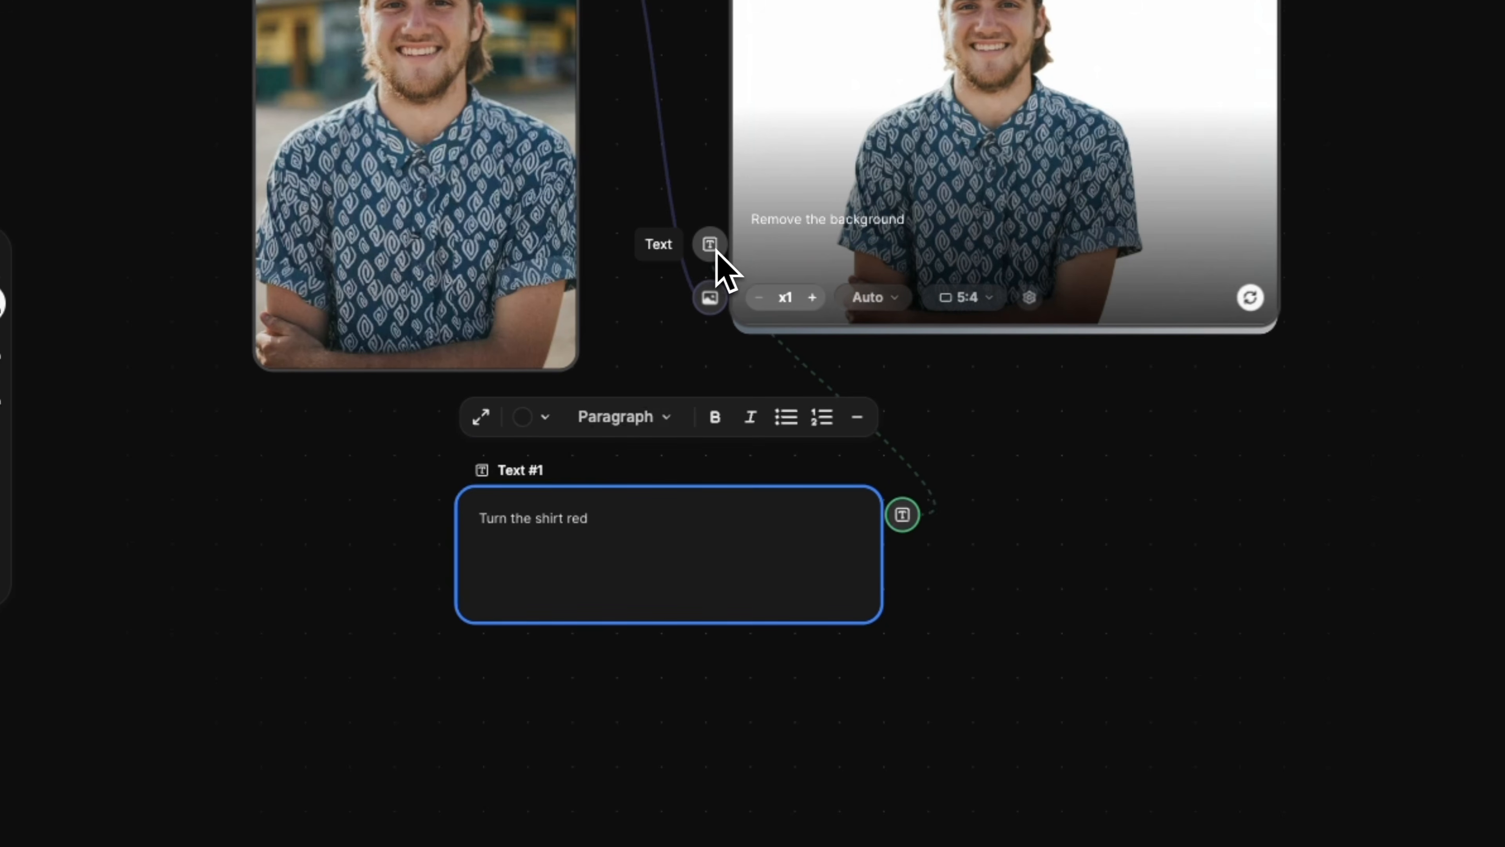
left_click_drag(718, 250, 710, 245)
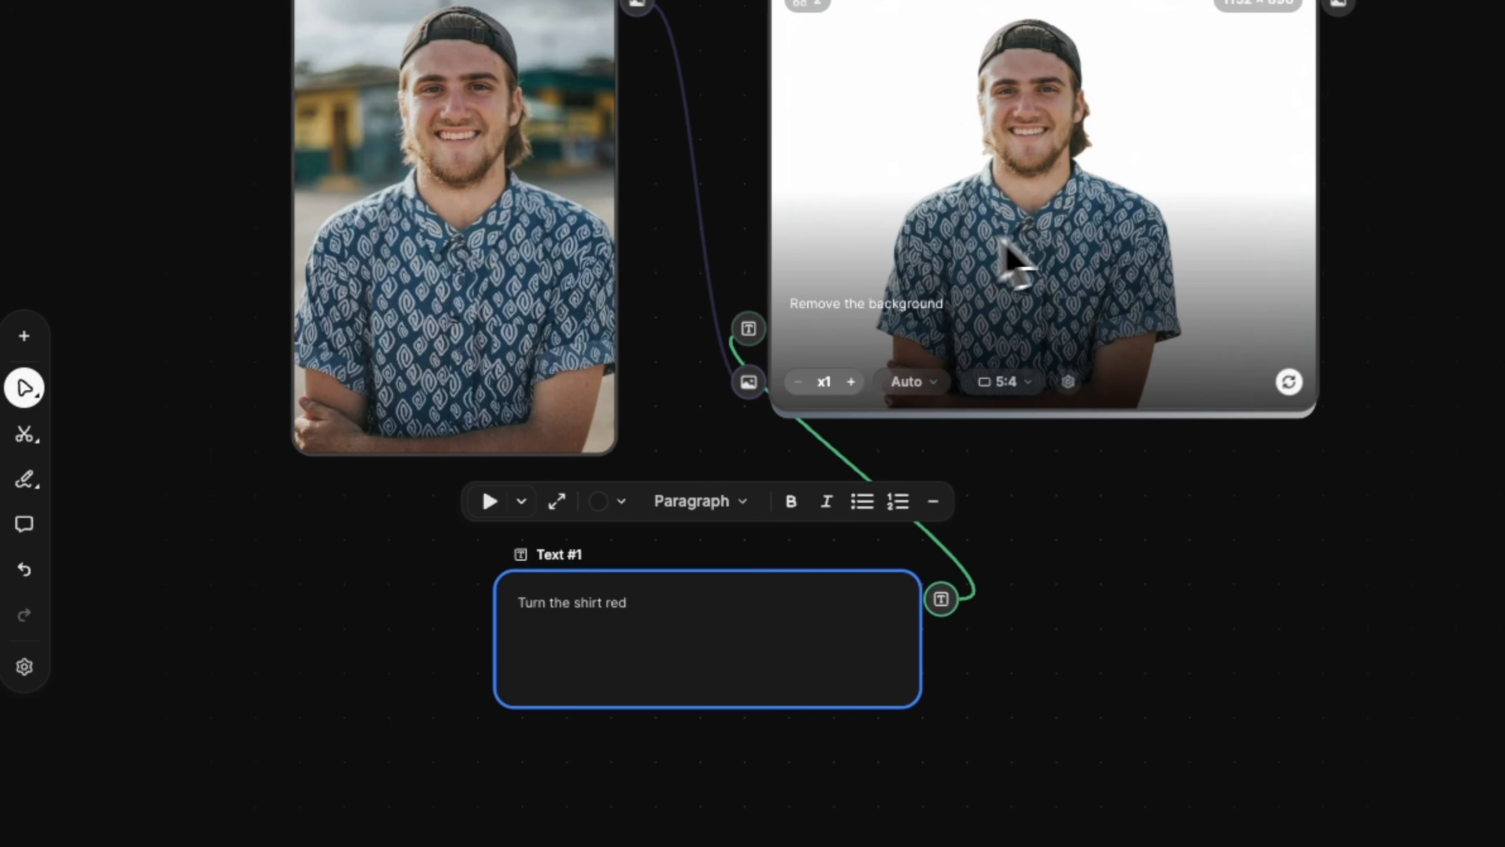
left_click_drag(754, 609, 610, 599)
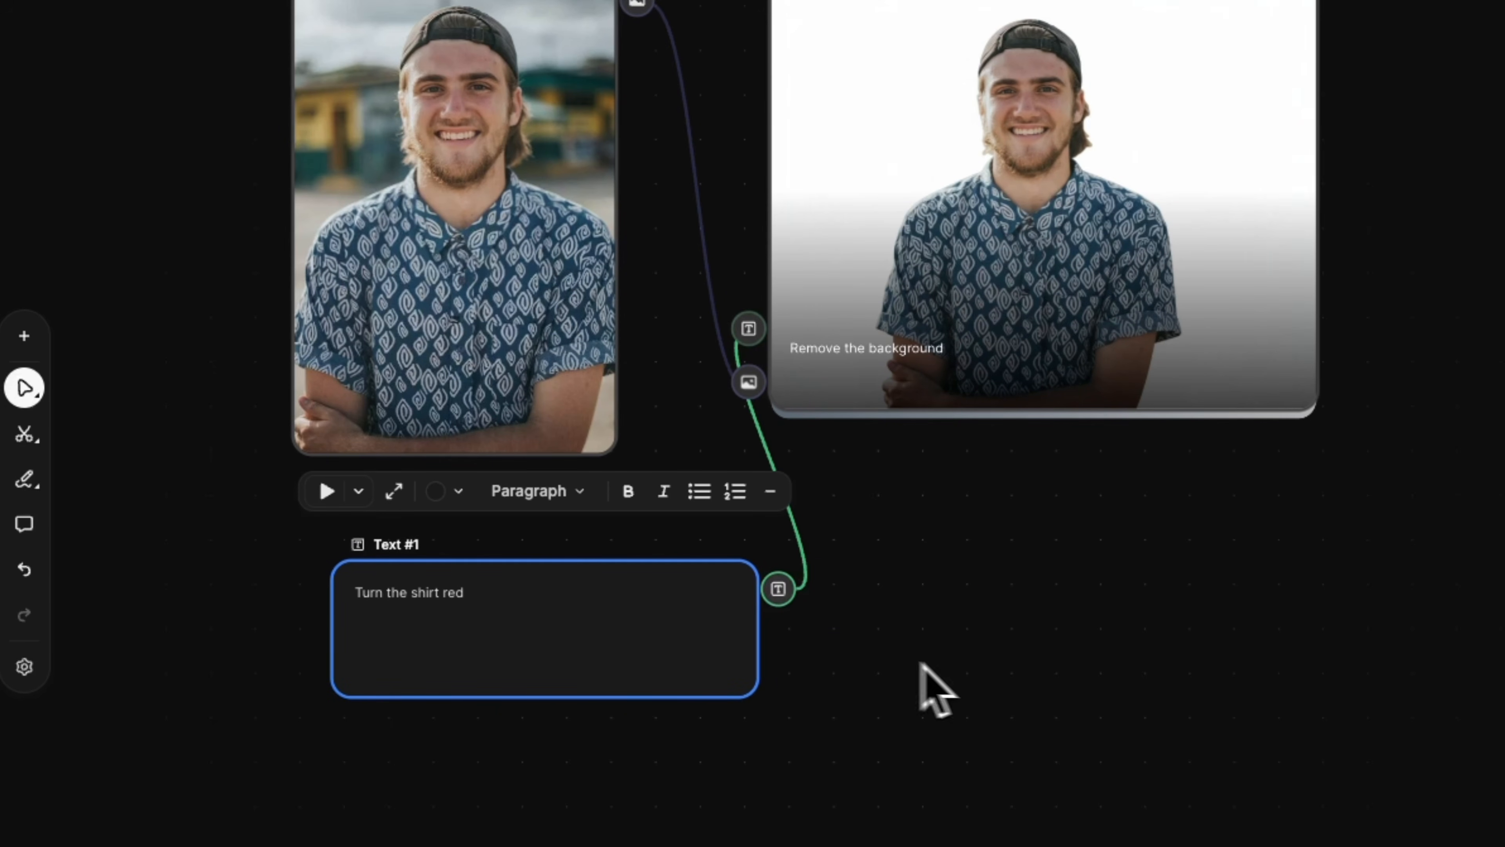
- Add text nodes "Remove the background" and "Replace the background with a beautiful city" and connect both to Image Generator #1's text input
right_click(930, 622)
right_click(491, 765)
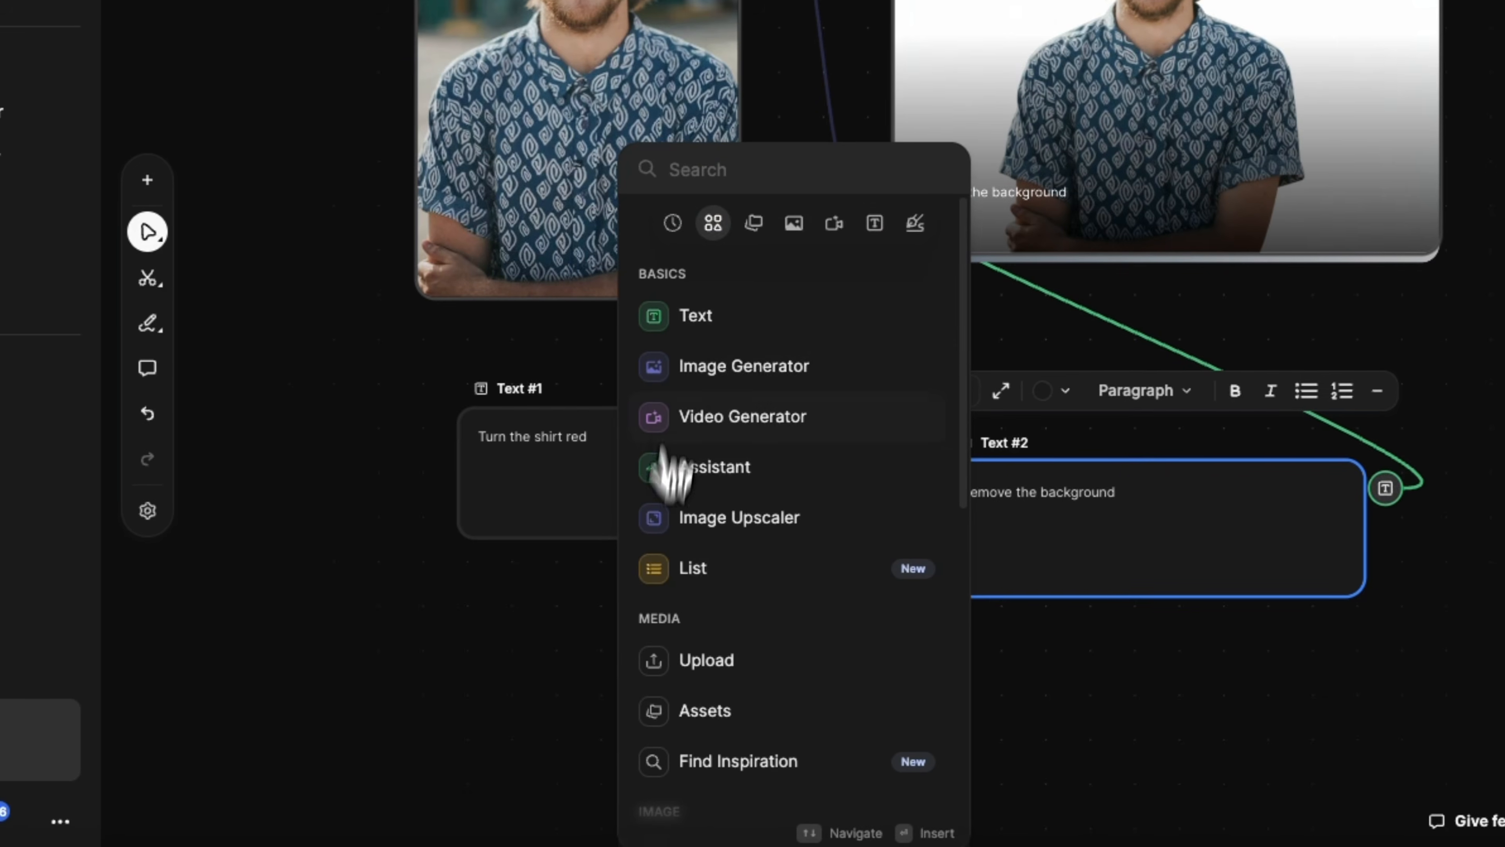
left_click(682, 317)
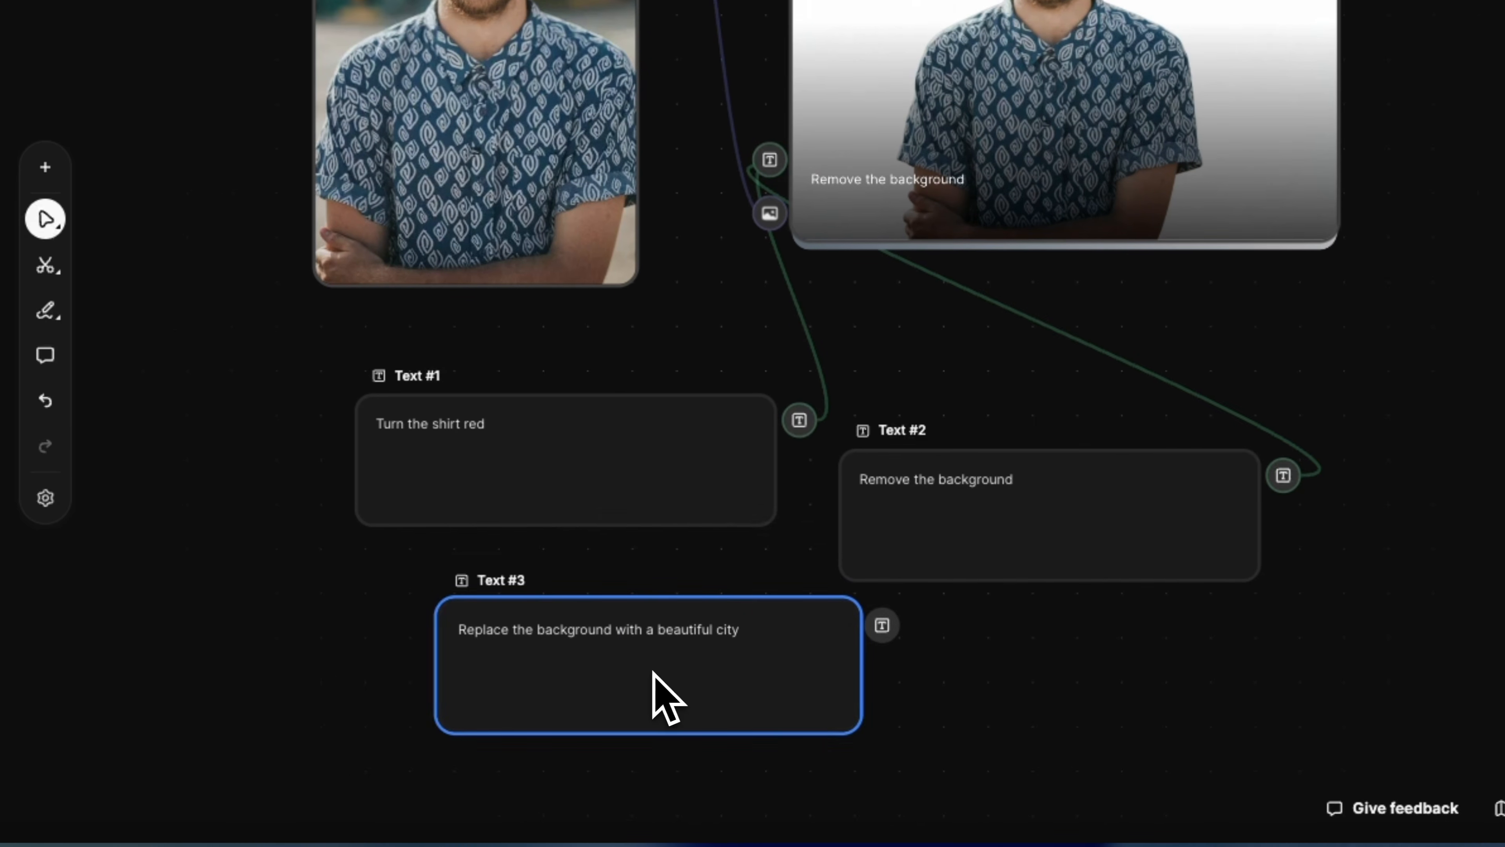
left_click(770, 650)
left_click_drag(896, 627, 772, 160)
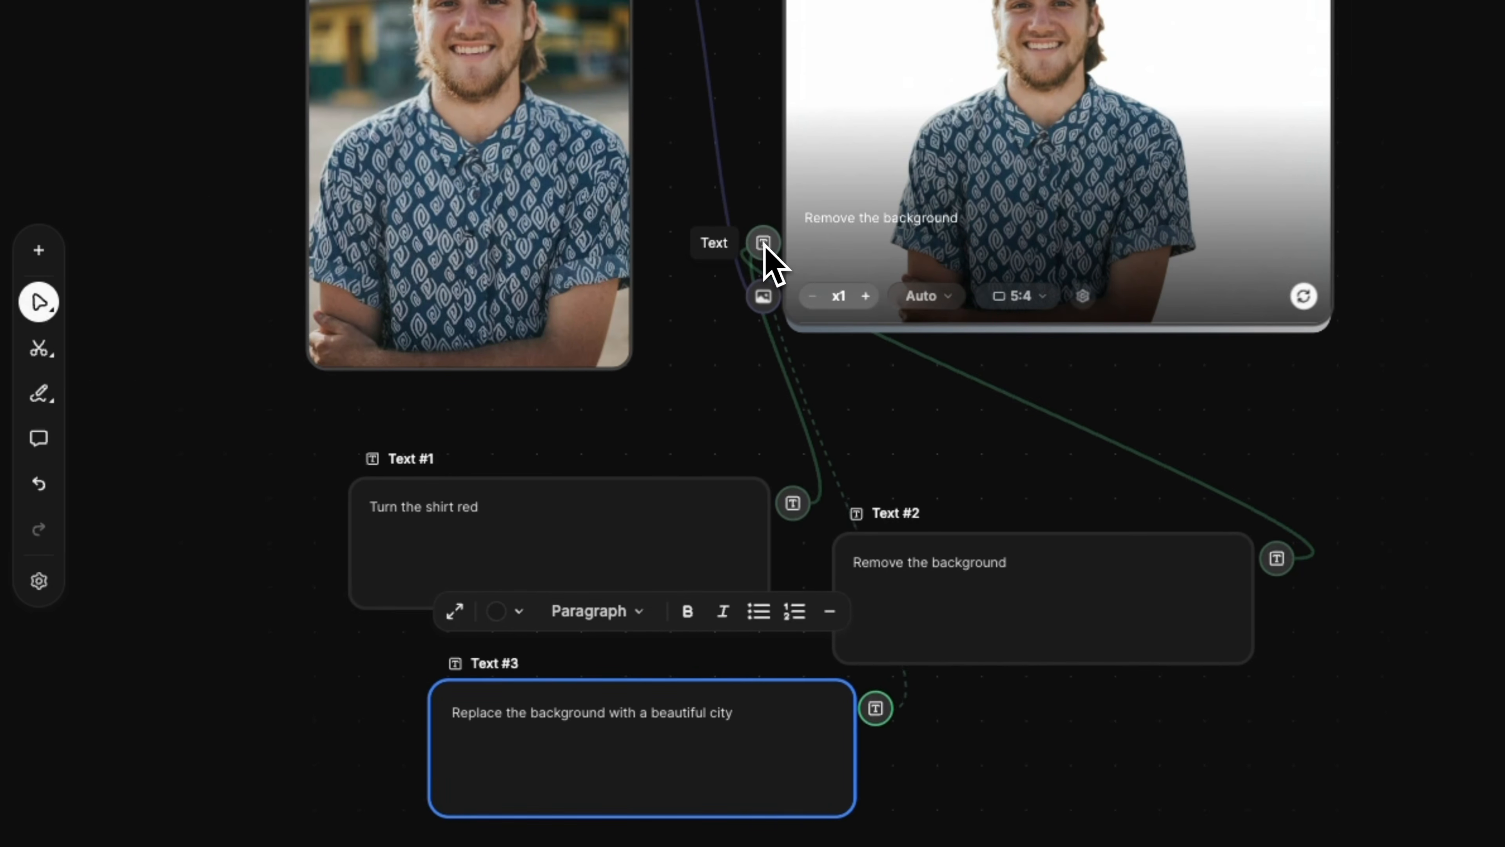
left_click_drag(764, 245, 766, 248)
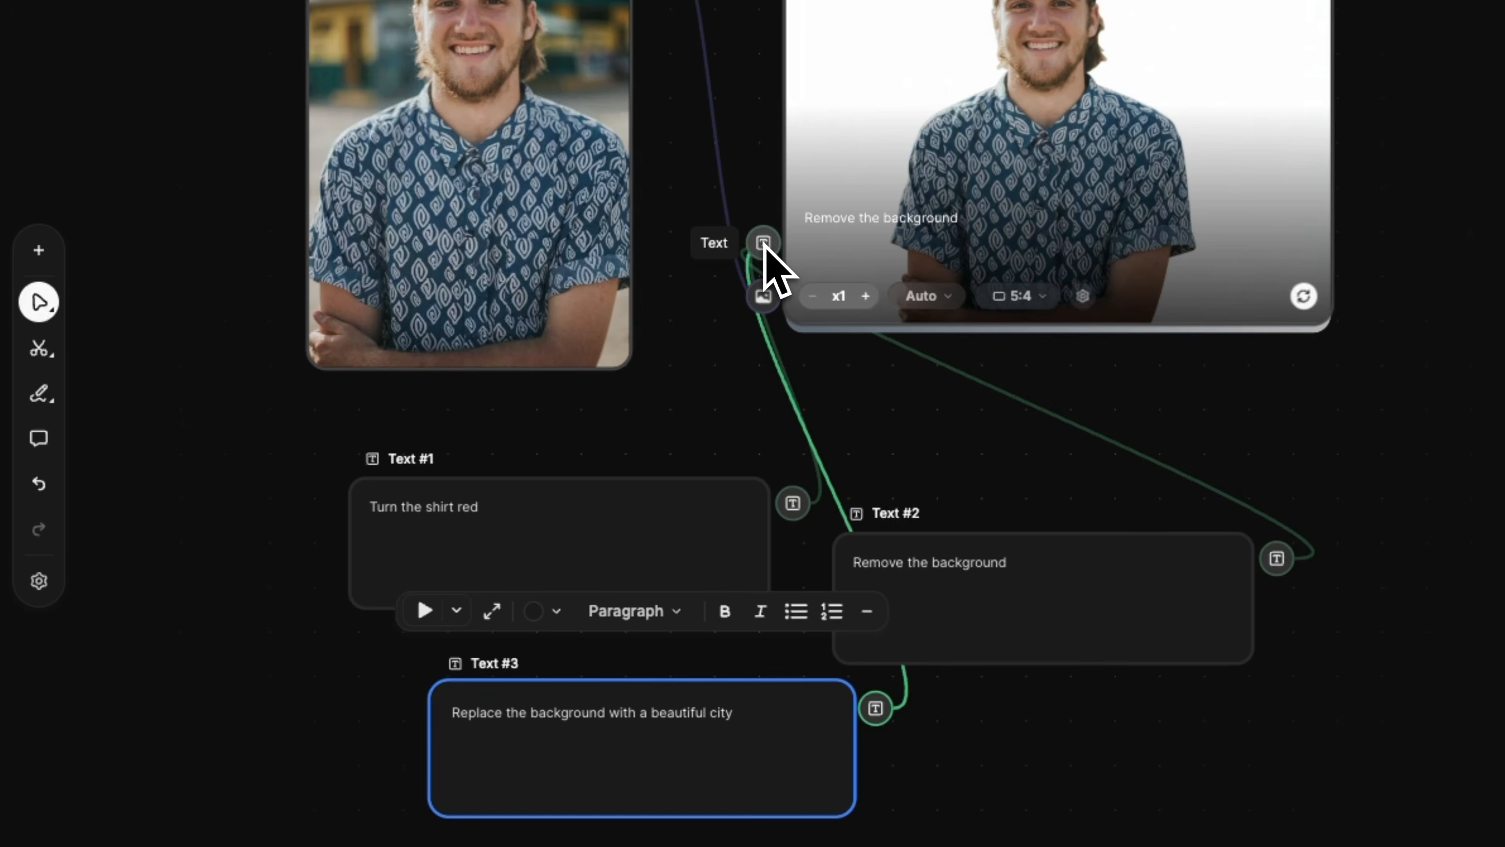
- Clear Image Generator #1's own prompt and run it with the three connected text prompts
double_click(926, 224)
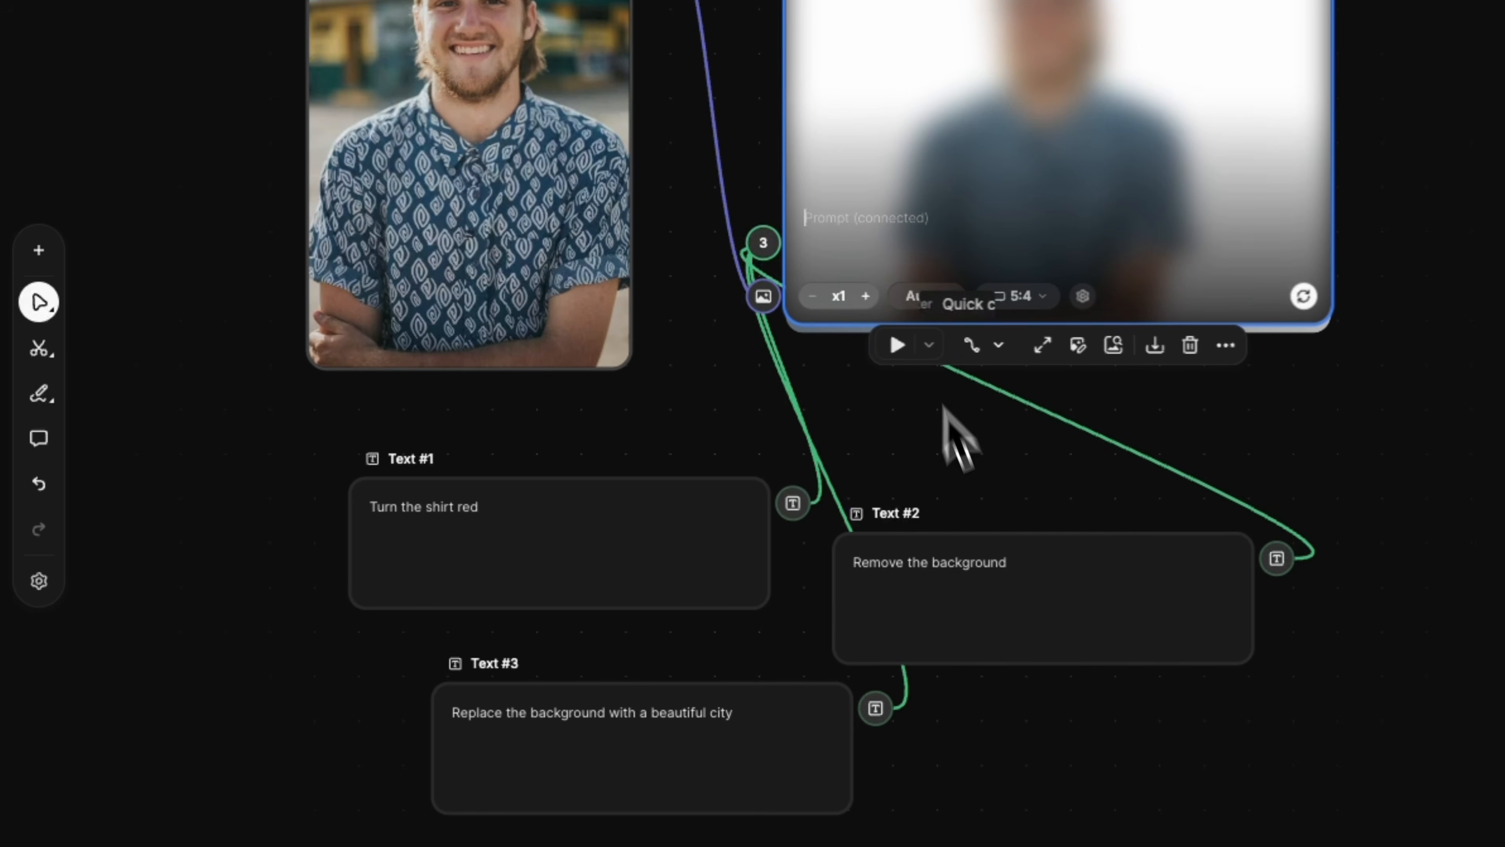
left_click(1467, 473)
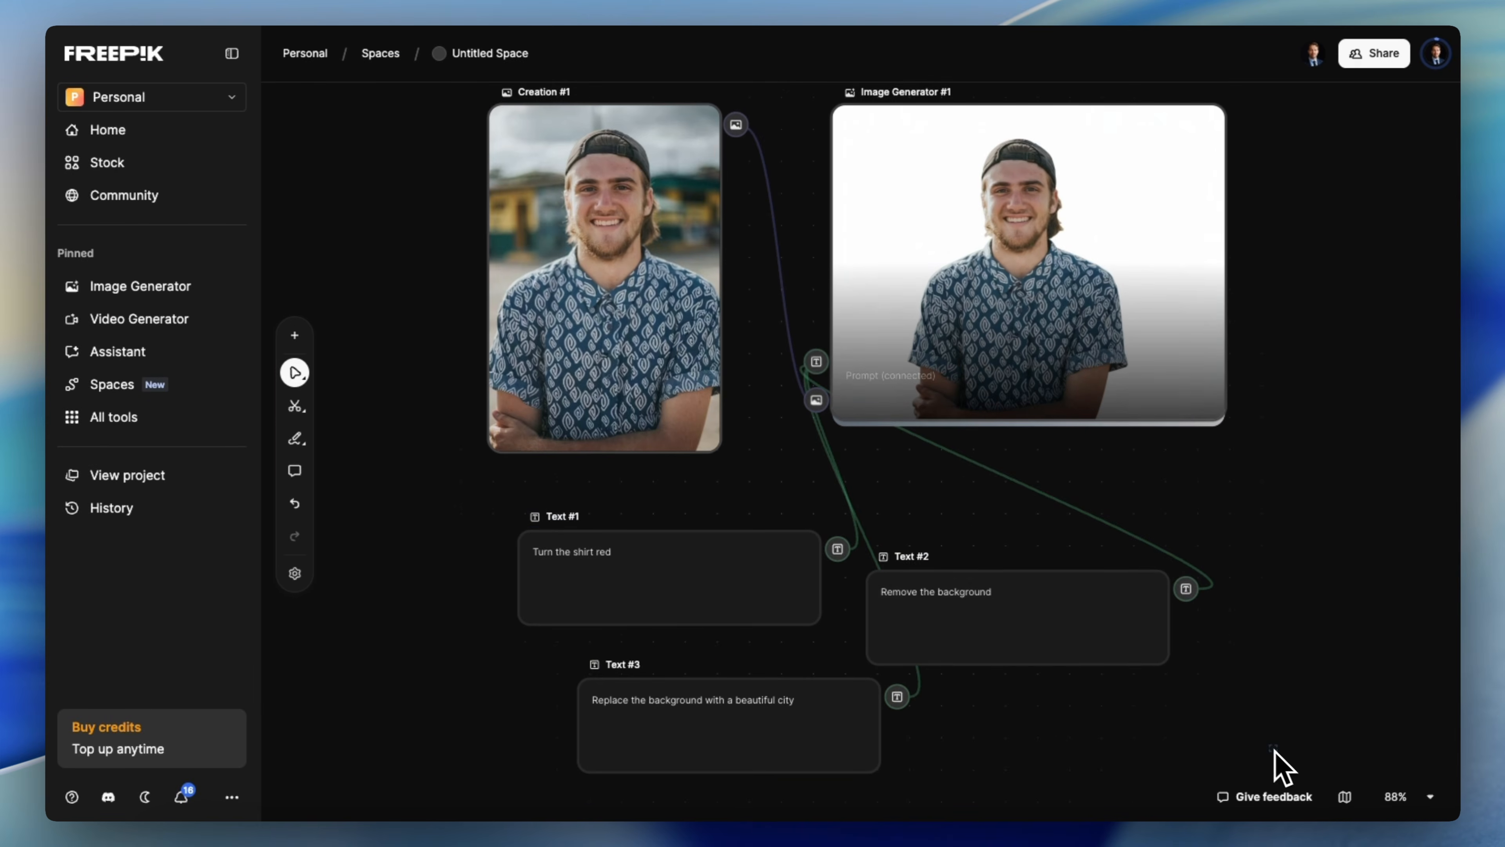
left_click_drag(1274, 750, 495, 207)
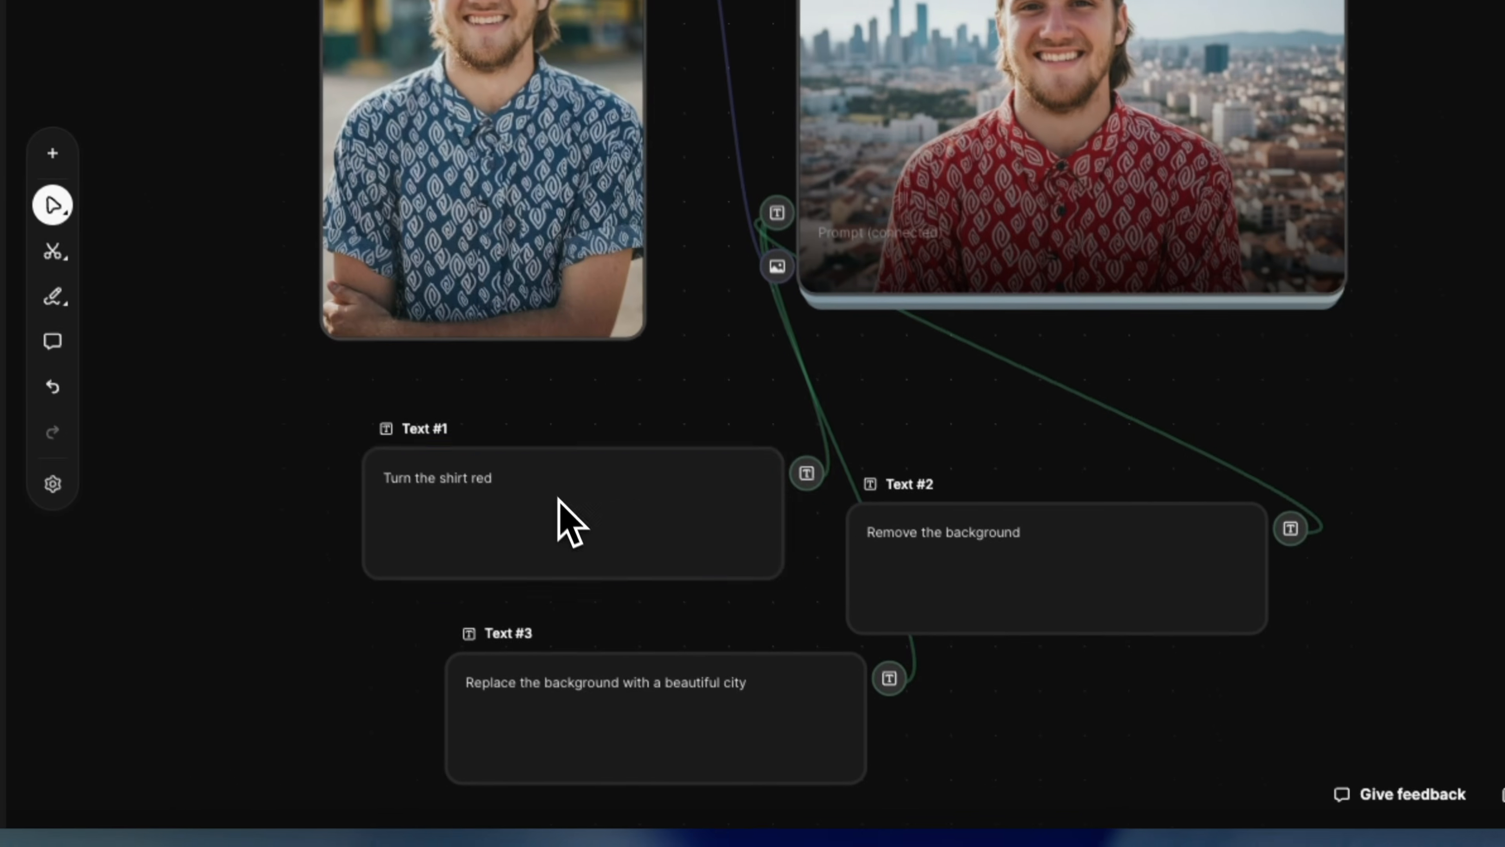
- Select the three text nodes in turn to trace how each prompt feeds the image generator
left_click(426, 653)
left_click(941, 525)
left_click(670, 701)
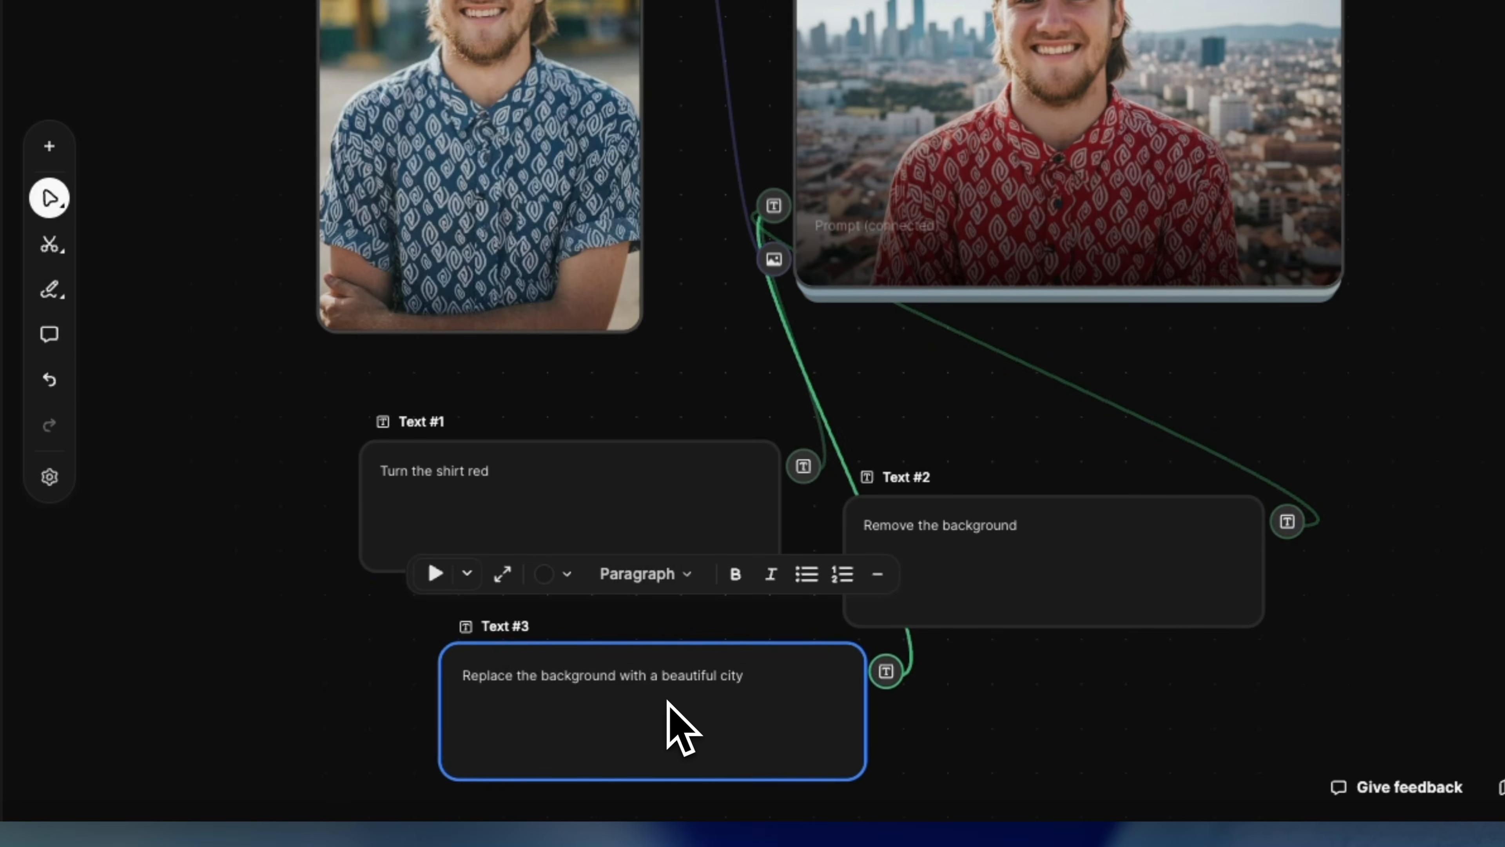
left_click(665, 476)
left_click(705, 716)
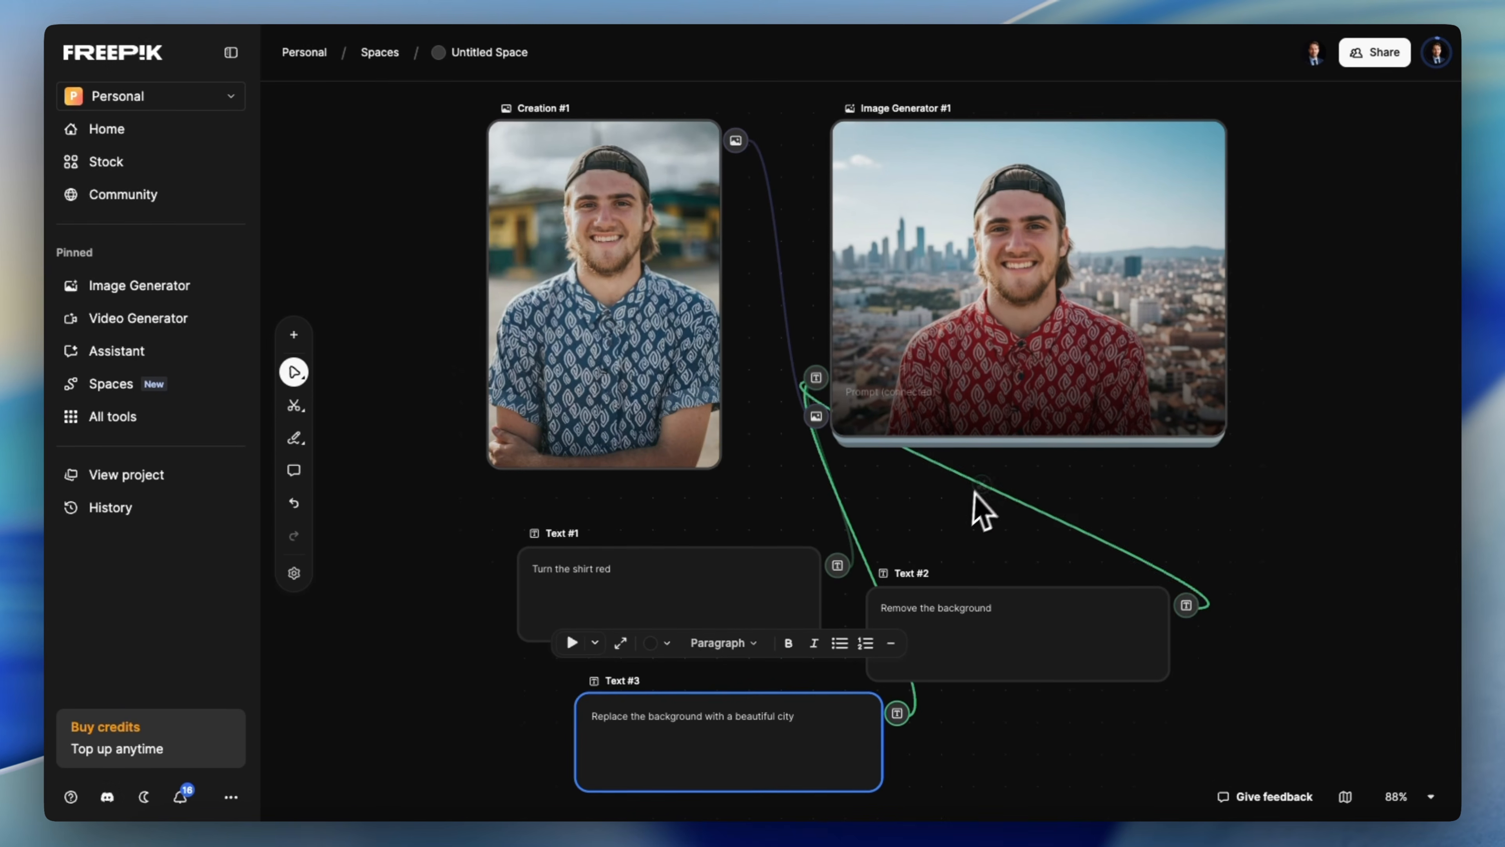
left_click(717, 587)
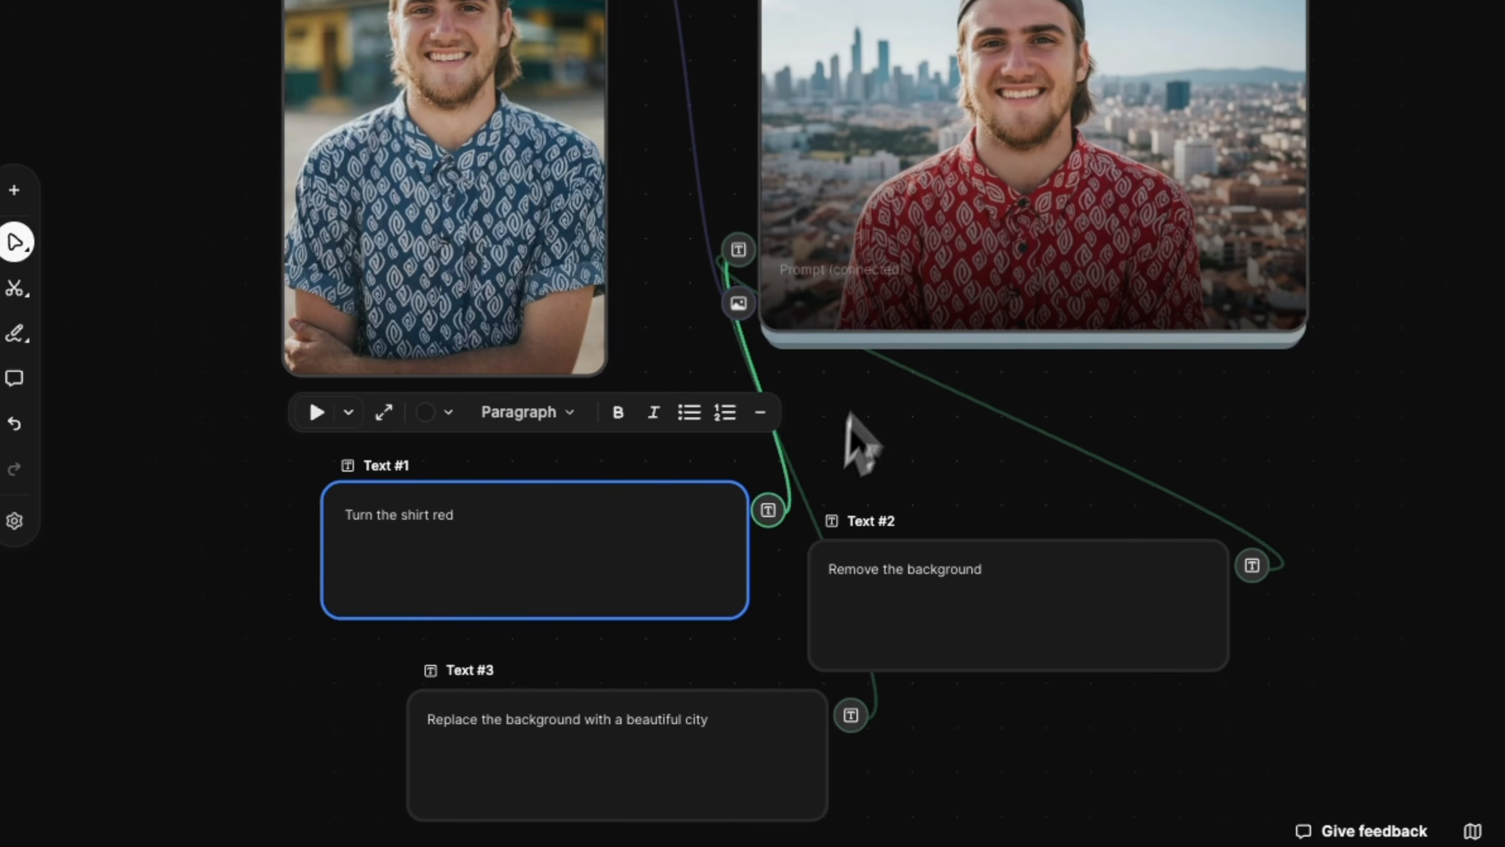
left_click(836, 584)
left_click(632, 747)
left_click(501, 546)
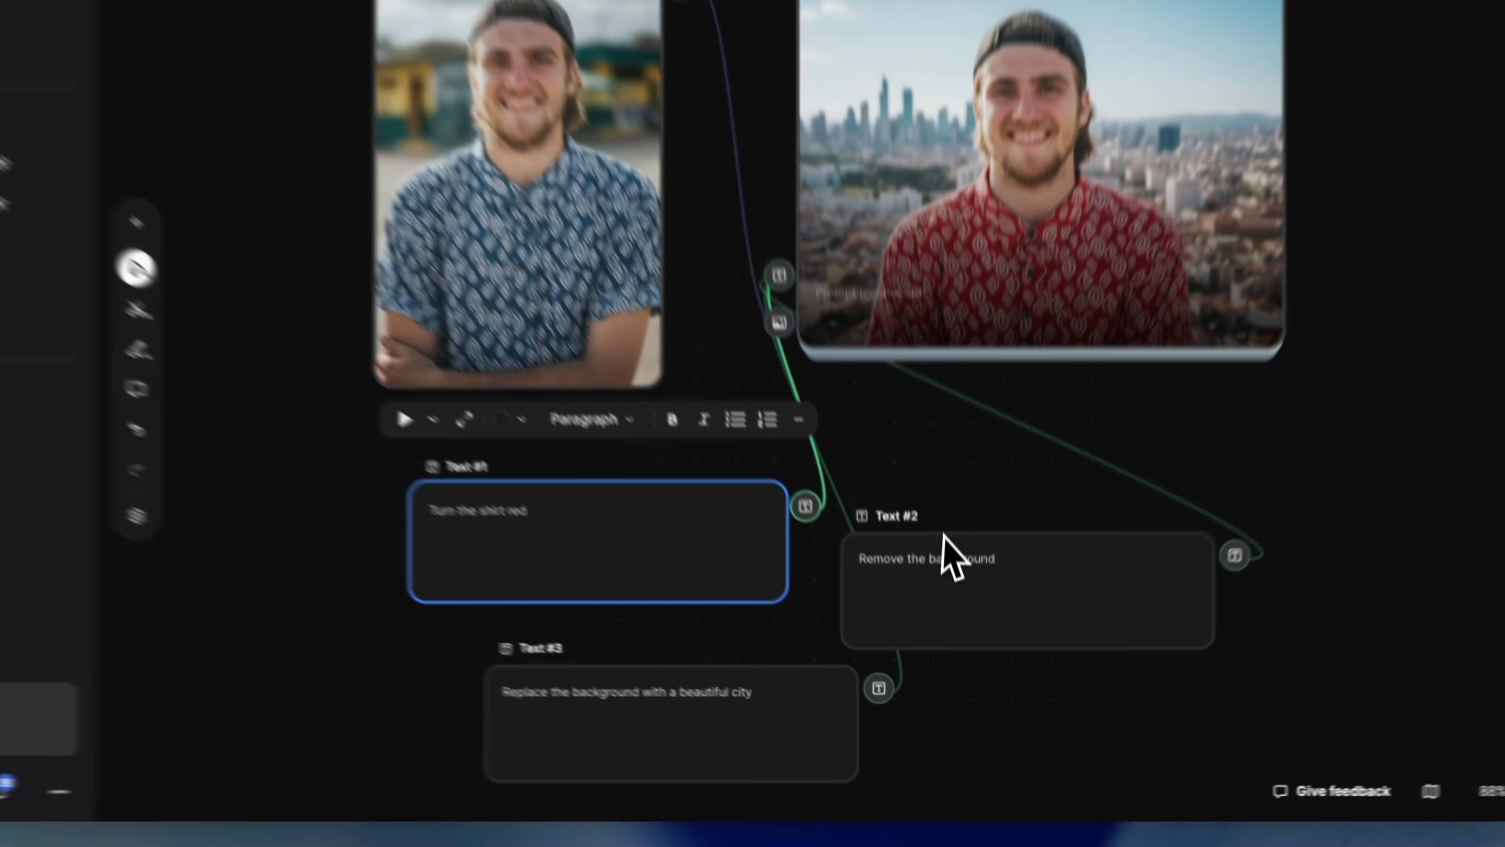
left_click(953, 605)
left_click(781, 732)
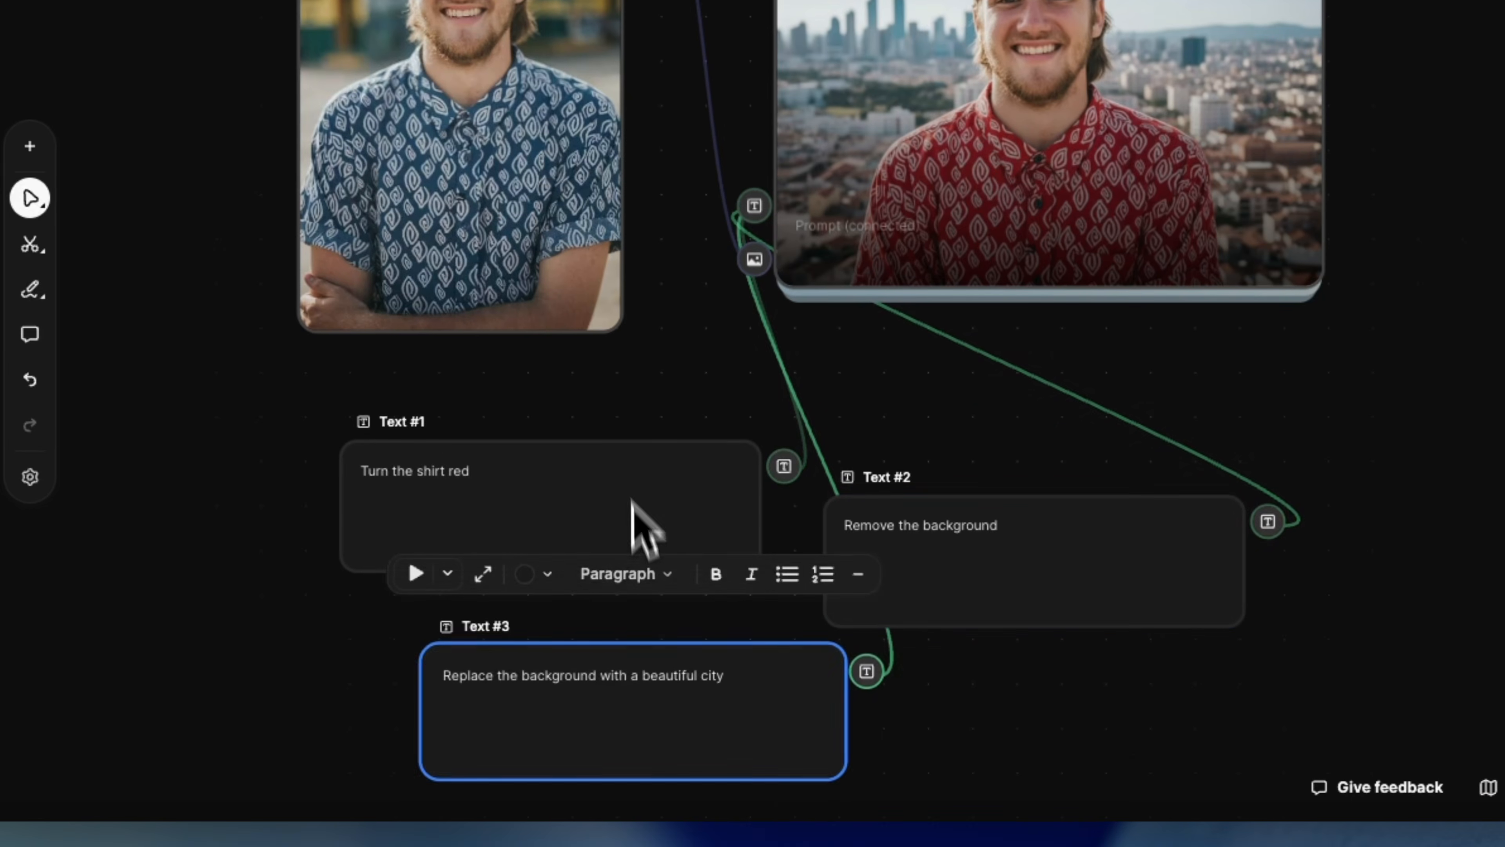
left_click(732, 565)
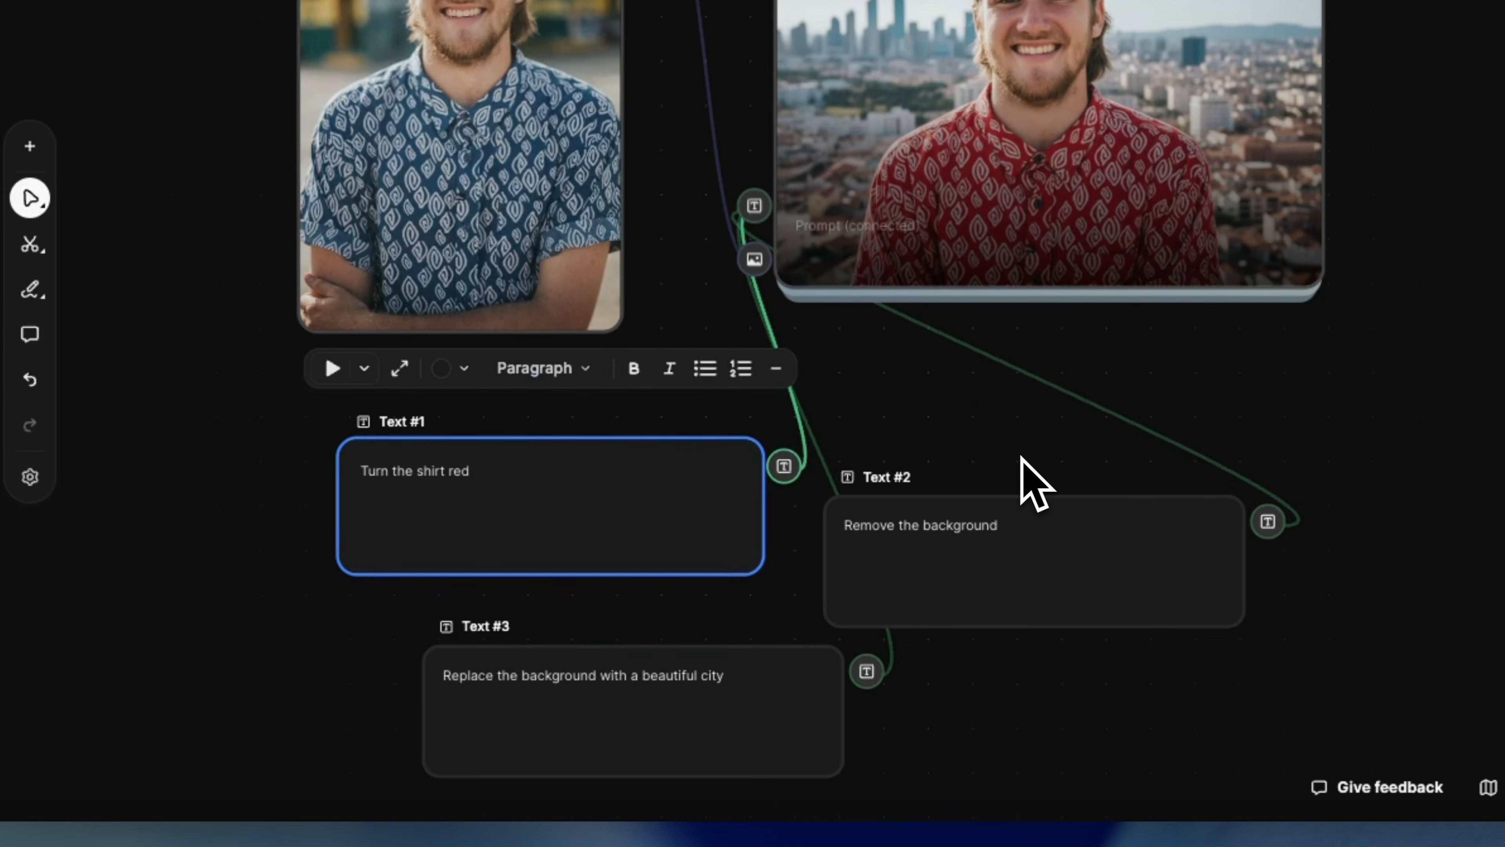
left_click(1009, 560)
left_click(765, 688)
left_click(593, 505)
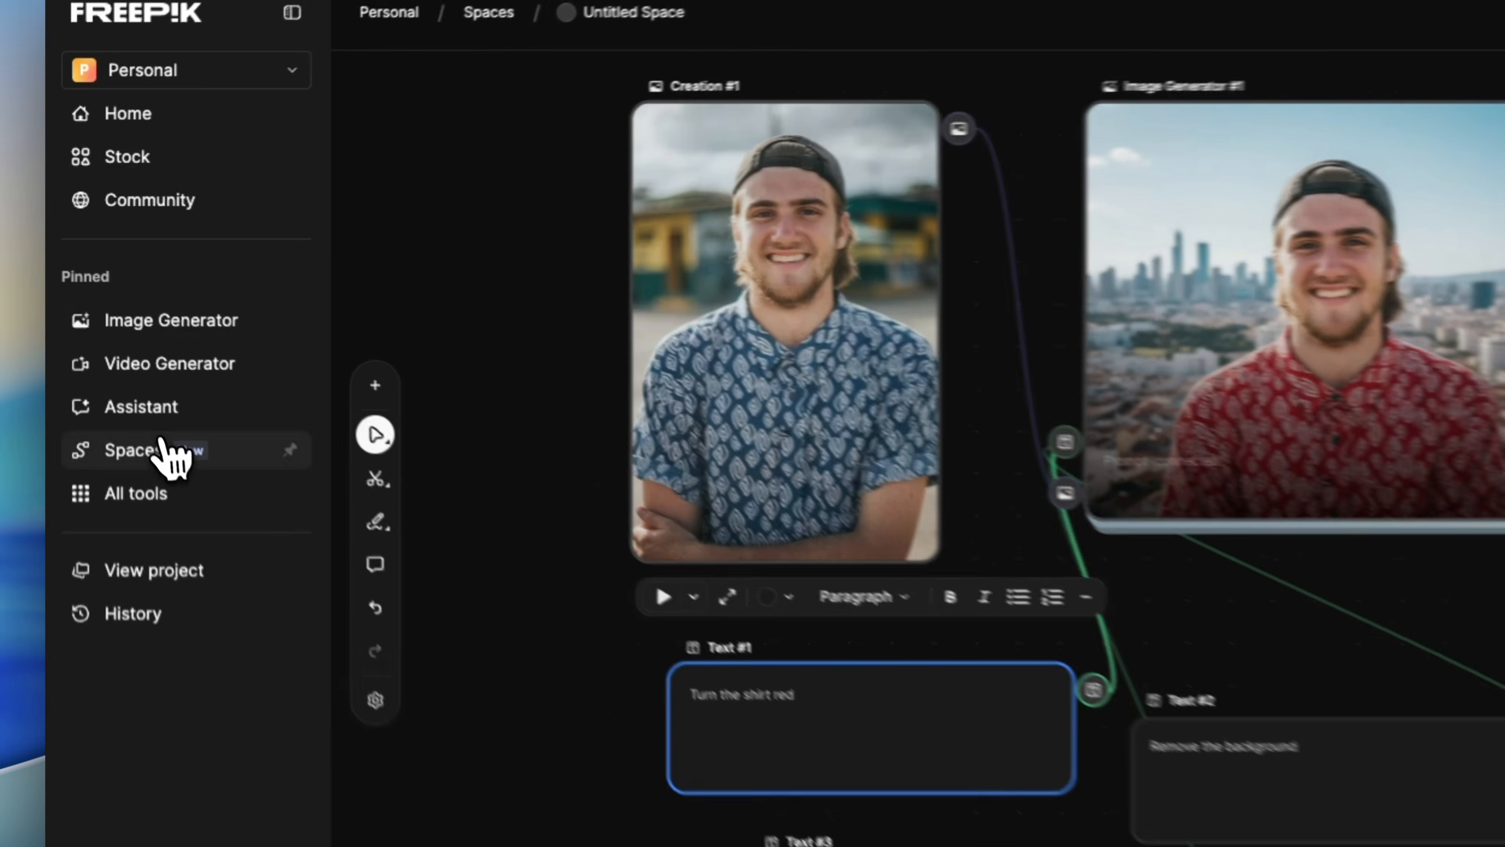
- Browse the Spaces templates and start a new space from the "Create immersive video" template
left_click(165, 442)
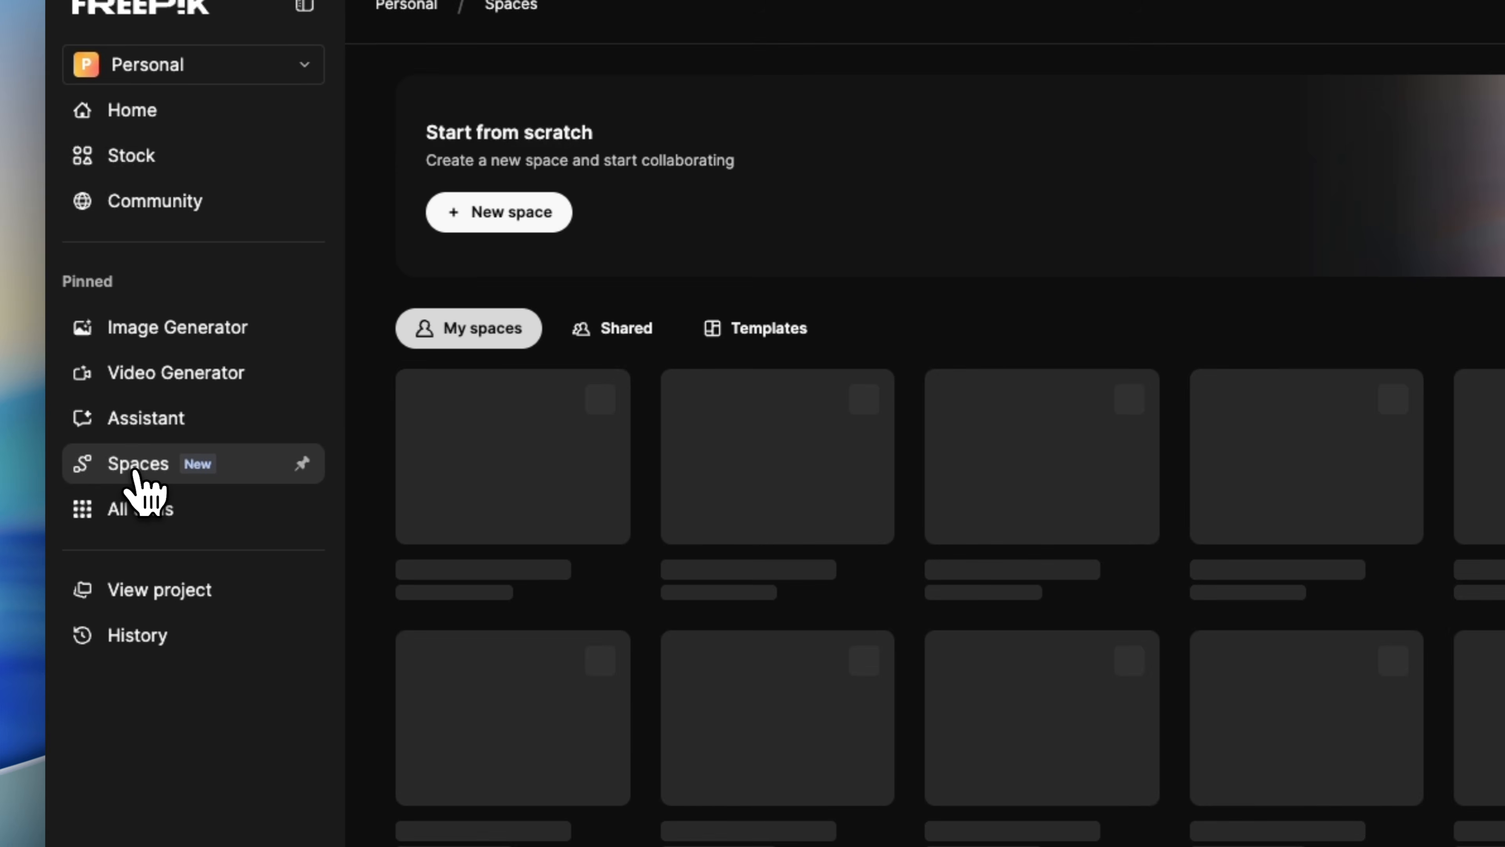
left_click(793, 332)
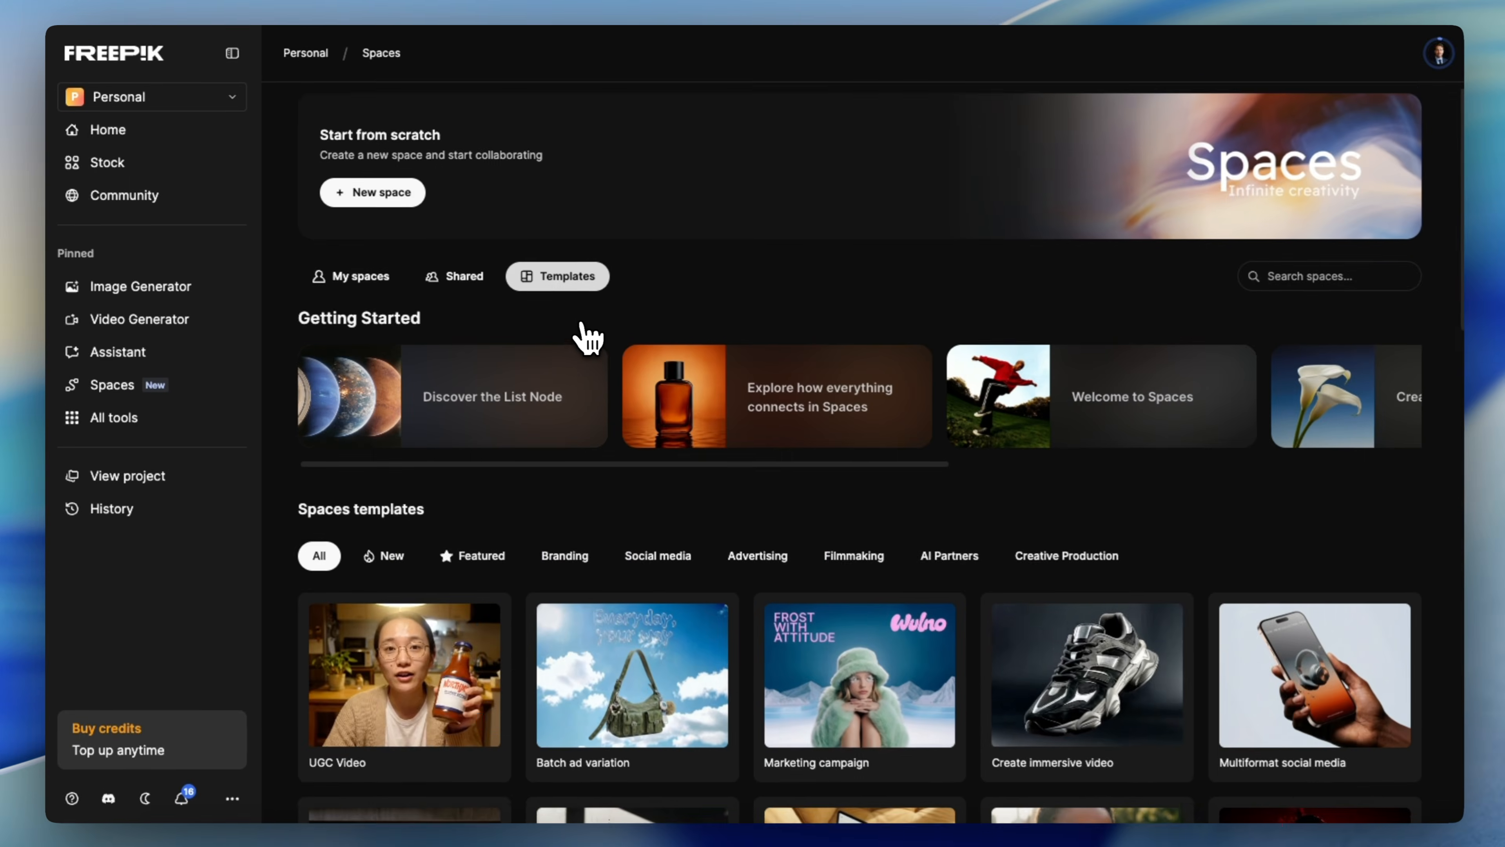
scroll(794, 356, "down", 3)
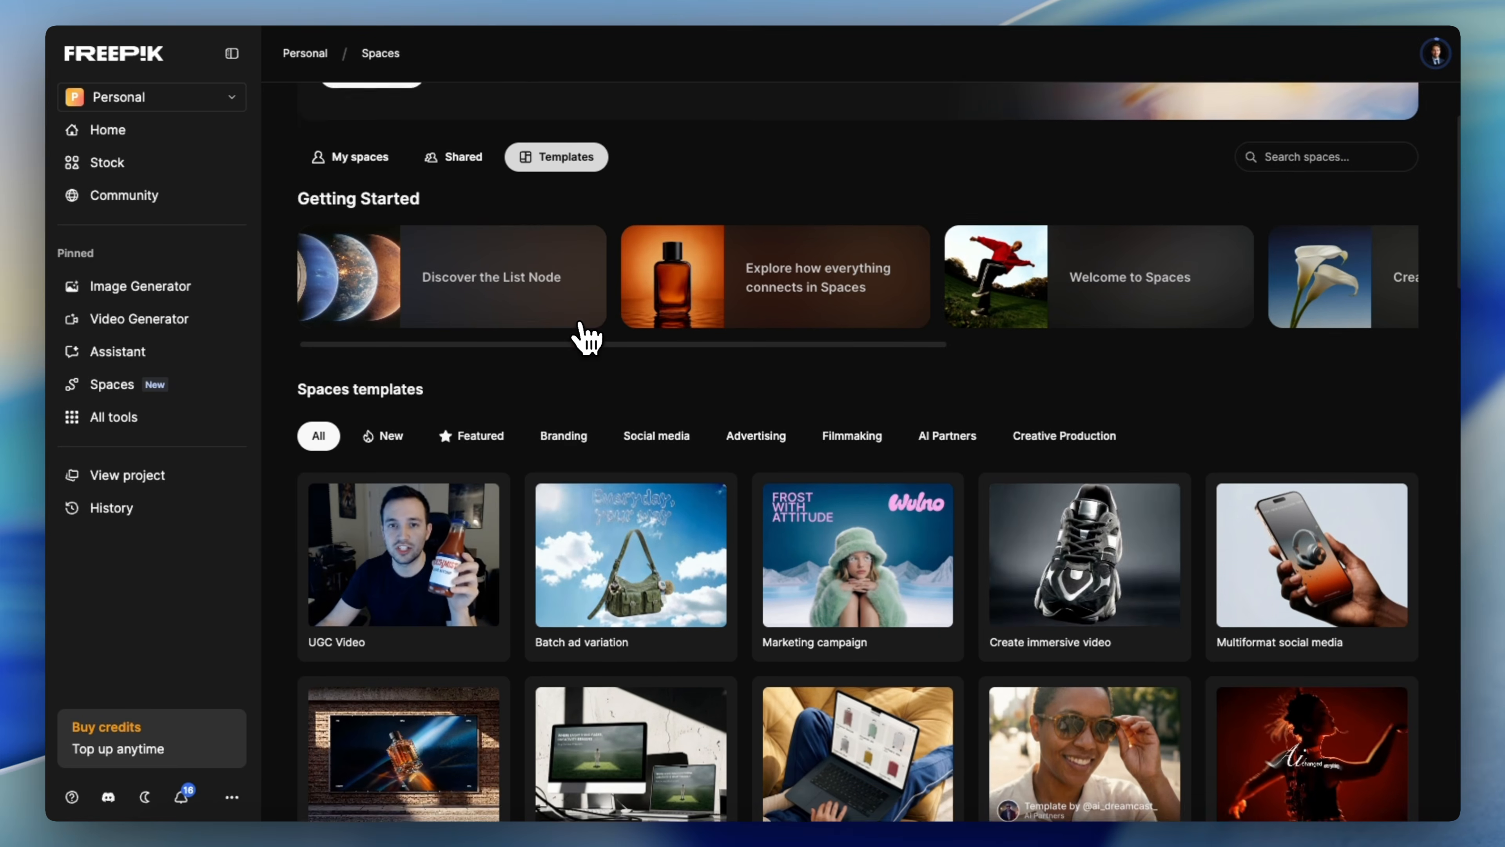
scroll(587, 338, "down", 5)
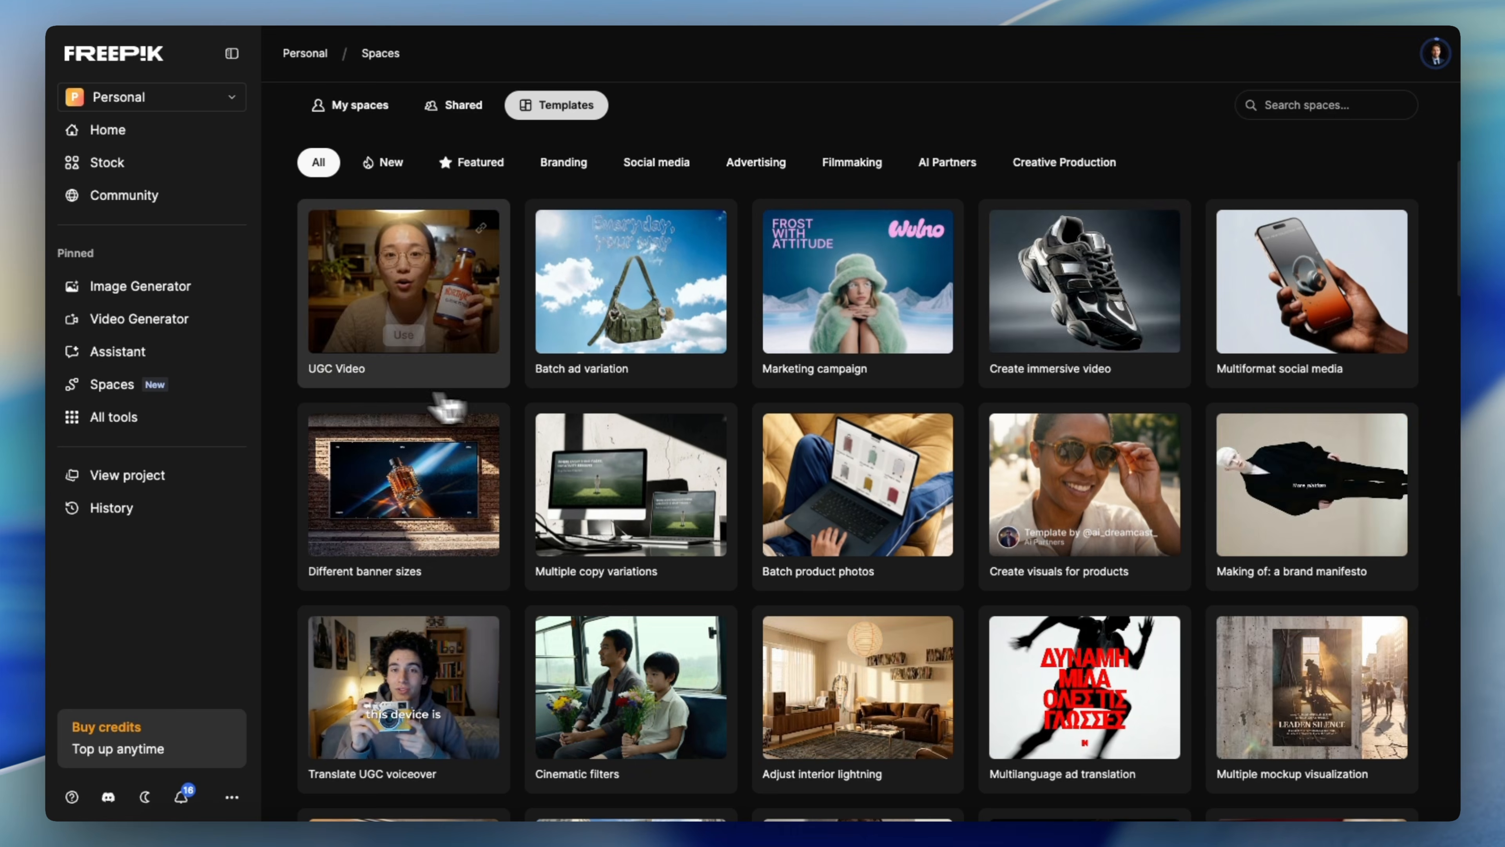
mouse_move(336, 380)
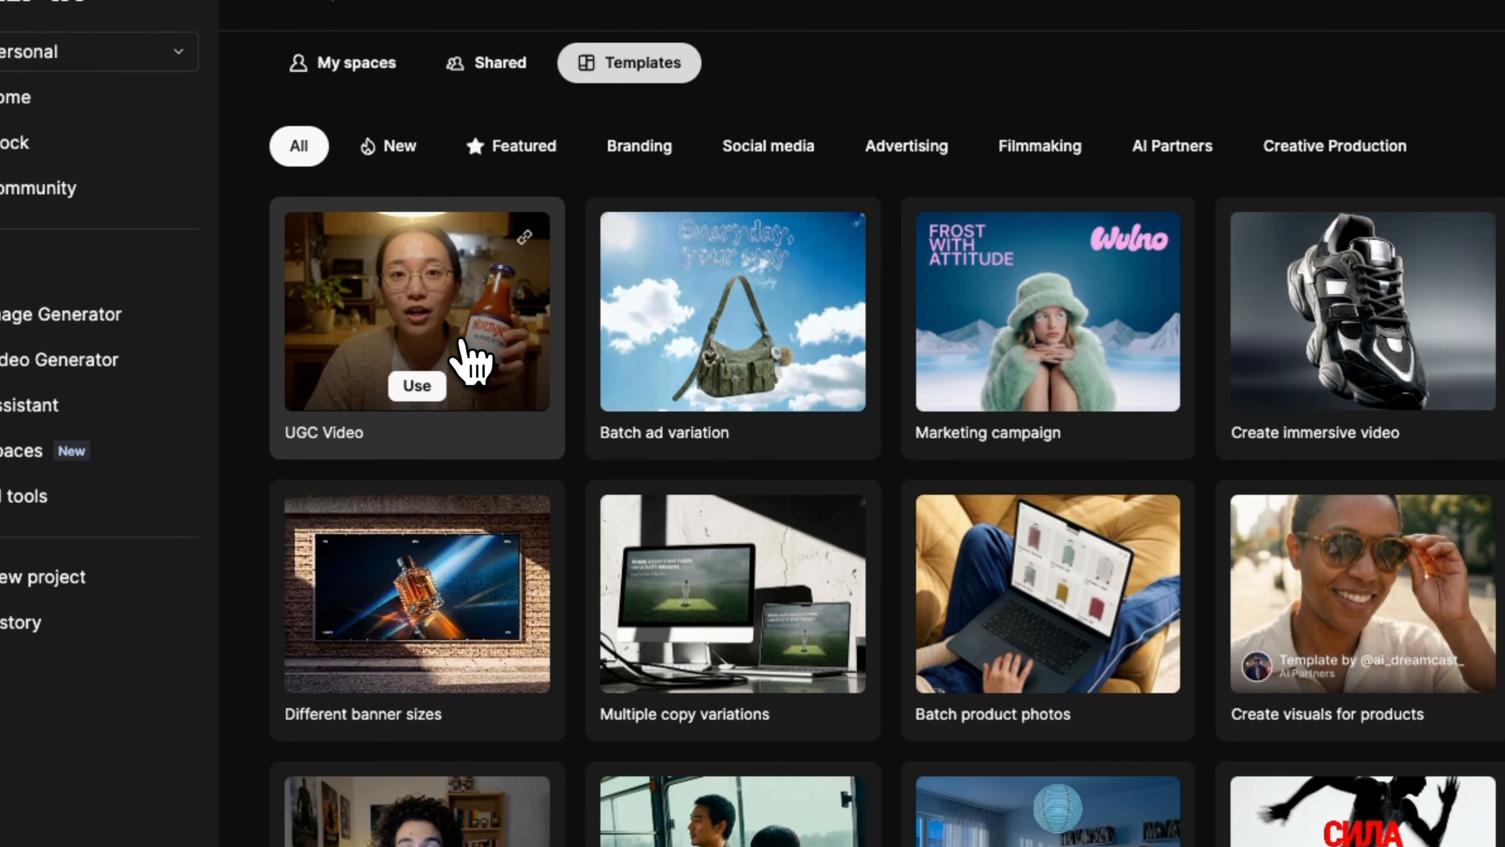
mouse_move(732, 415)
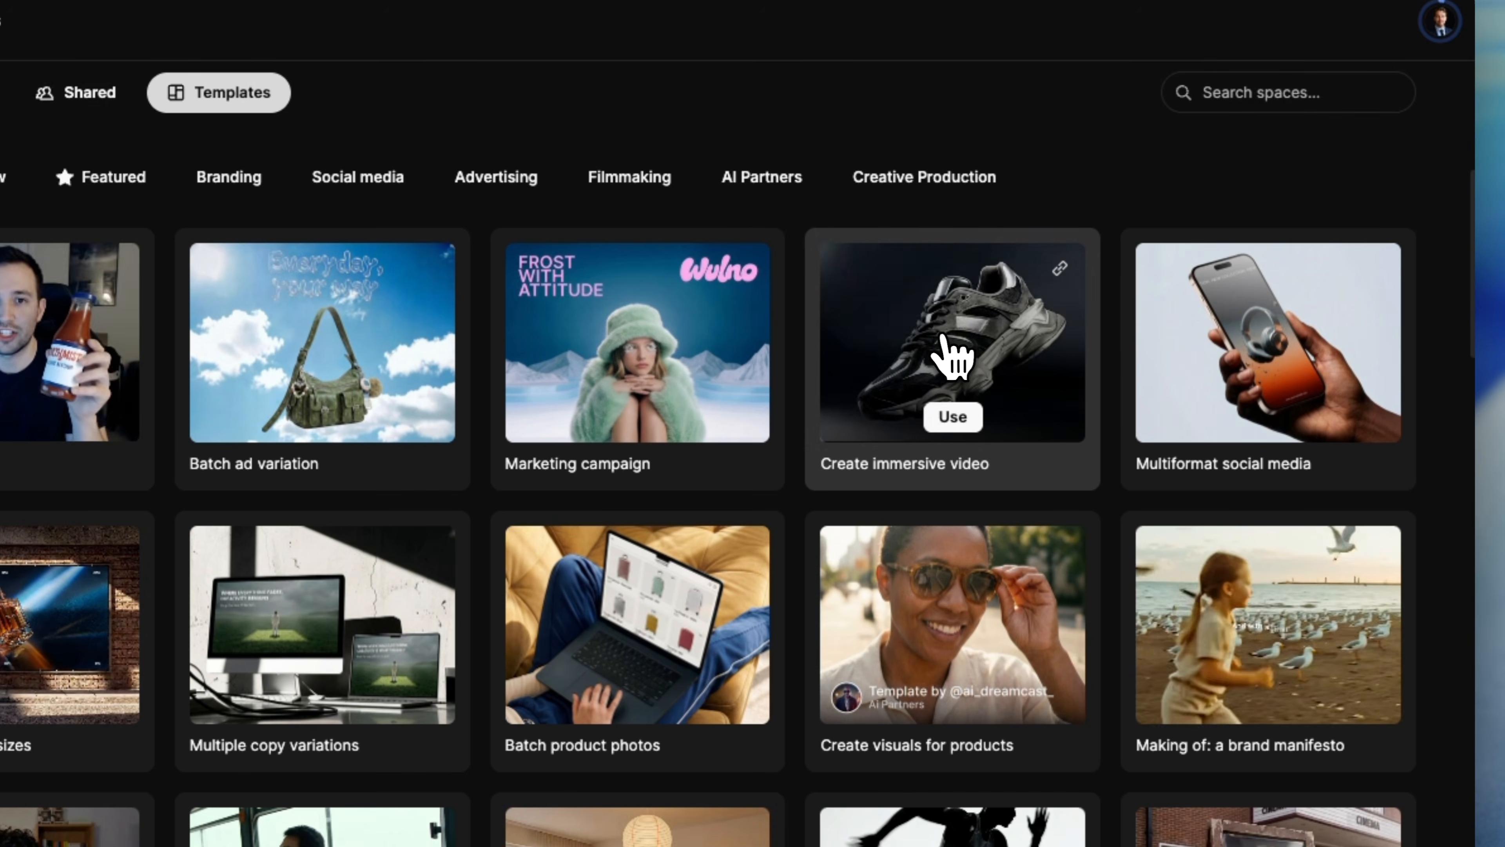
left_click(951, 355)
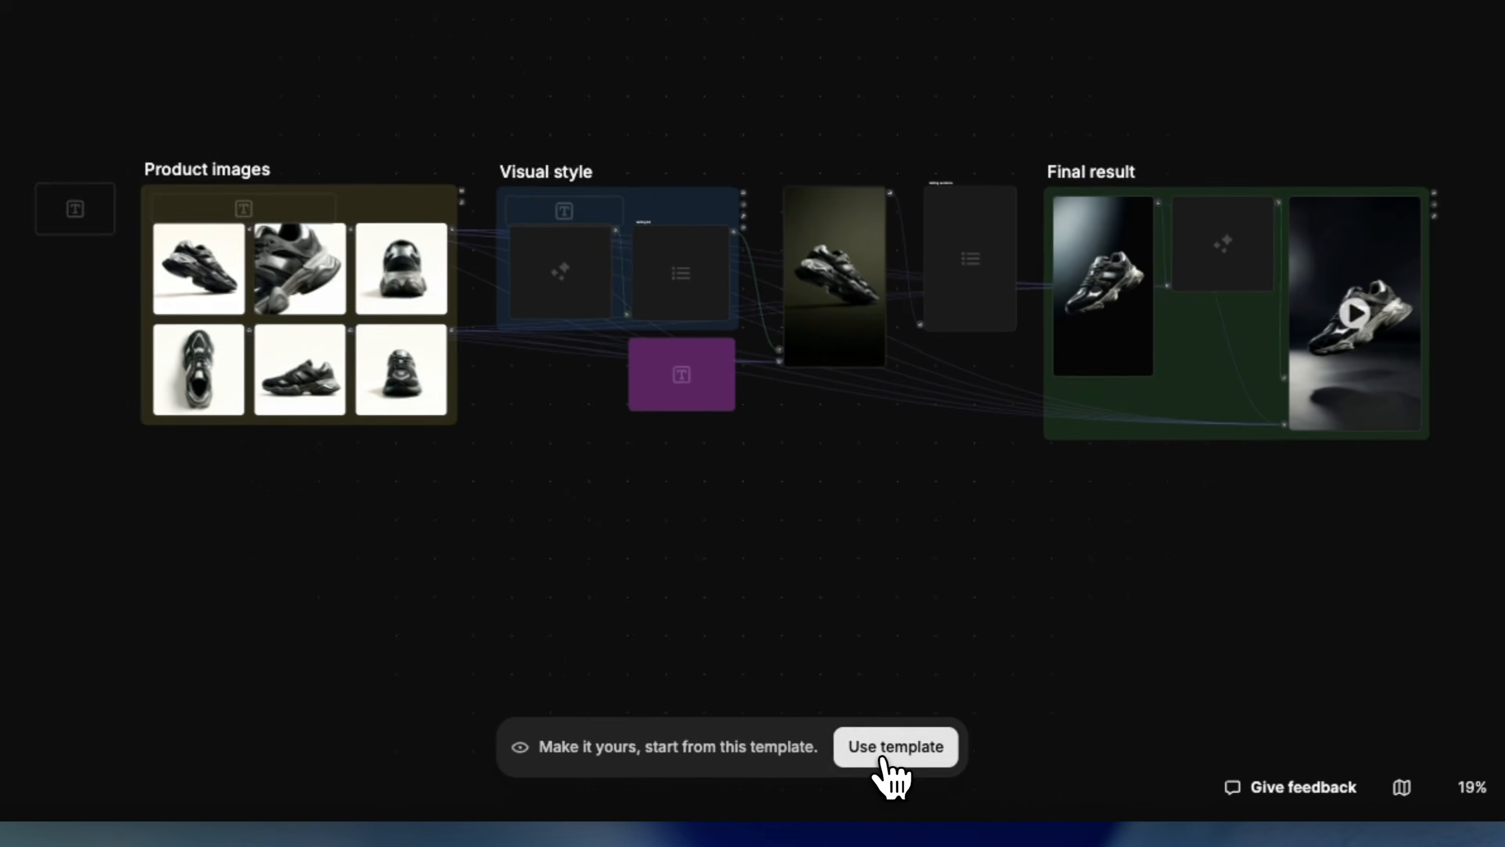
left_click(980, 767)
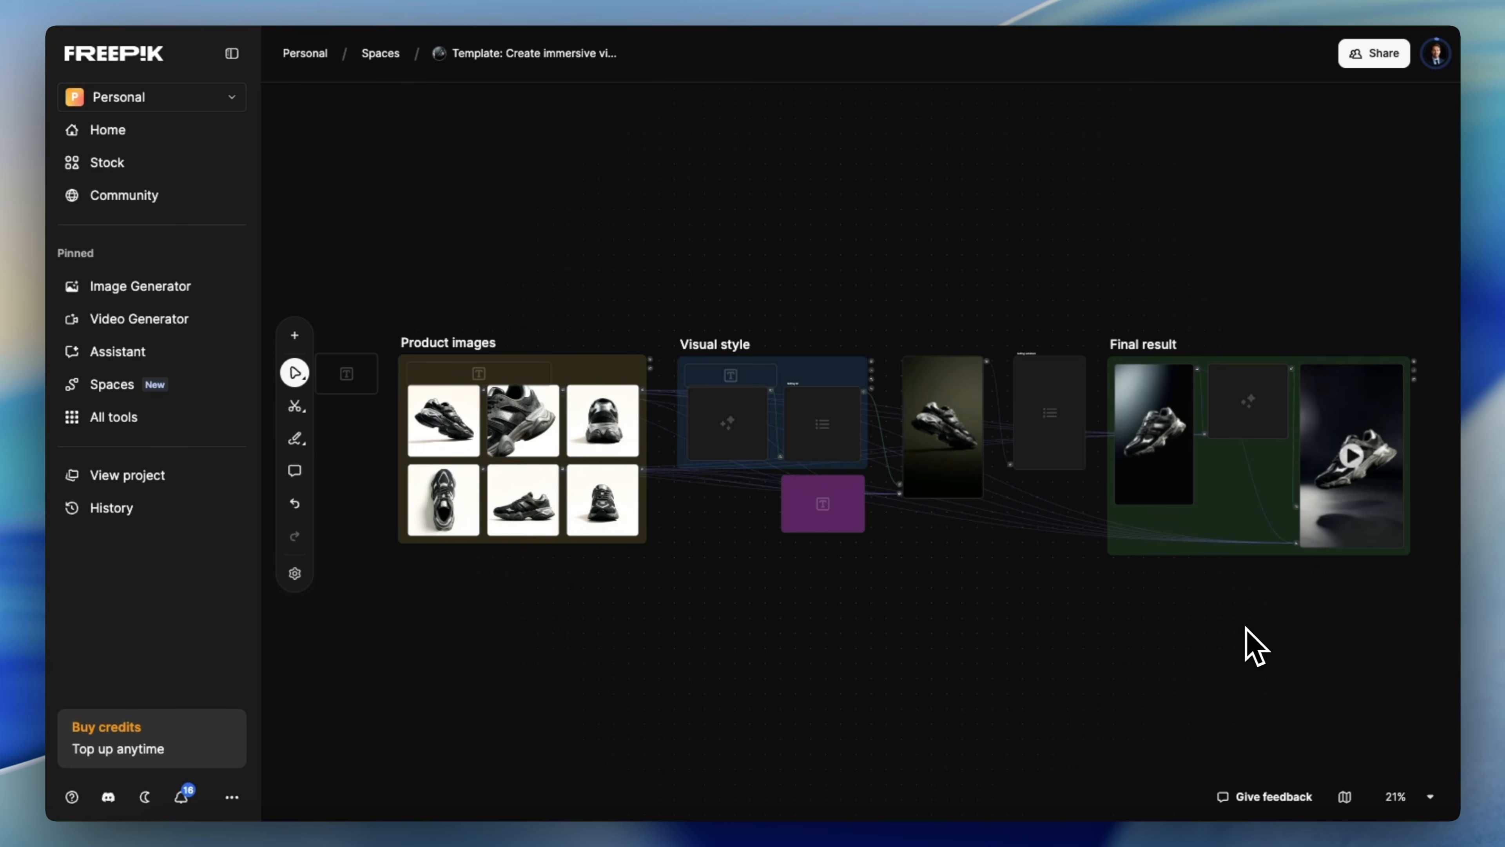
- Examine the shoe photos in the Product images group and the prompt node and Setting list in the Visual style group
left_click(800, 368)
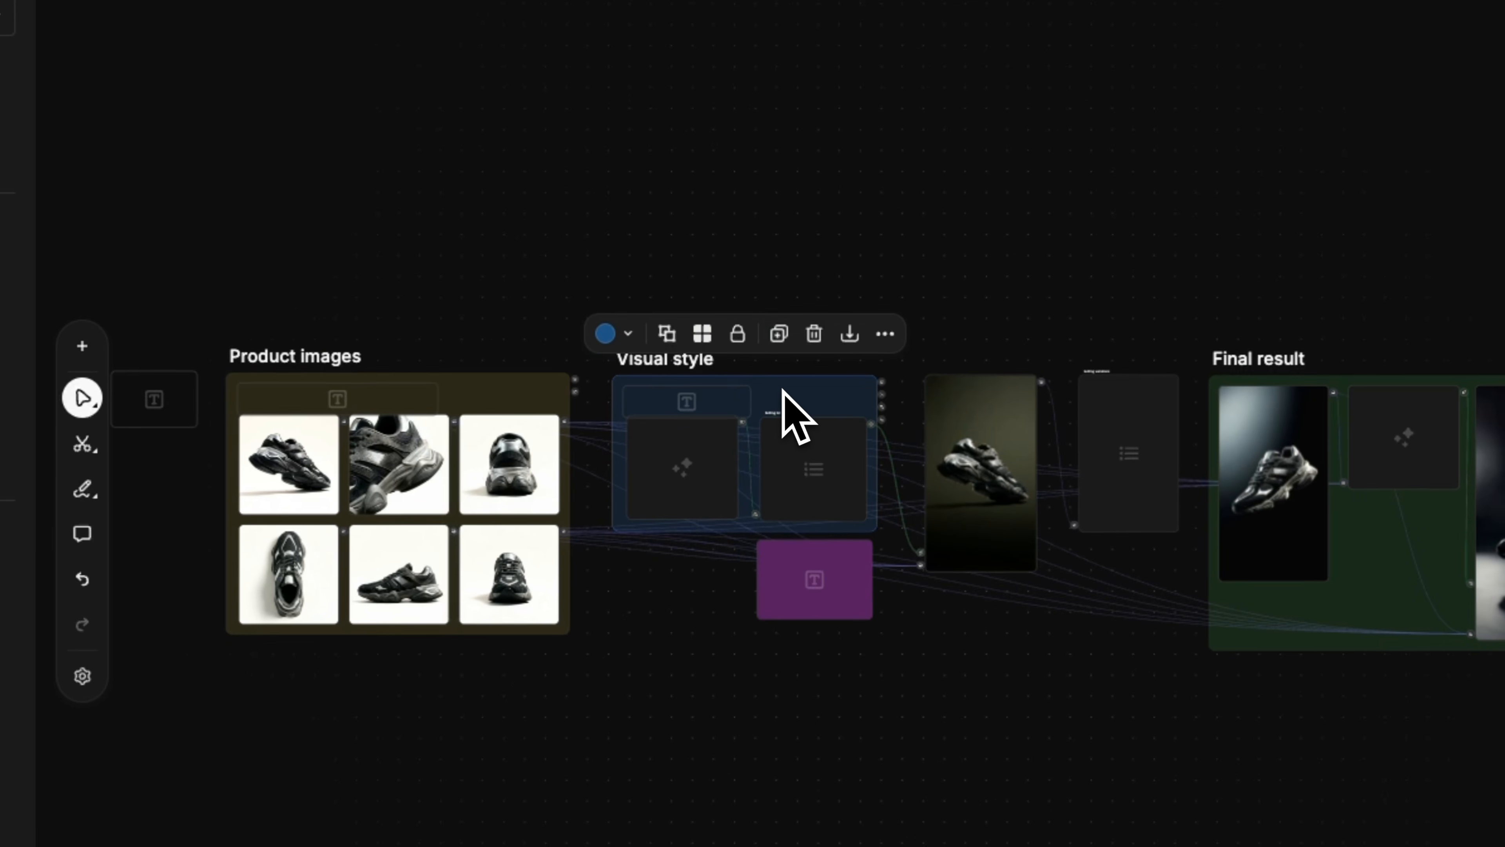
key("shift+2")
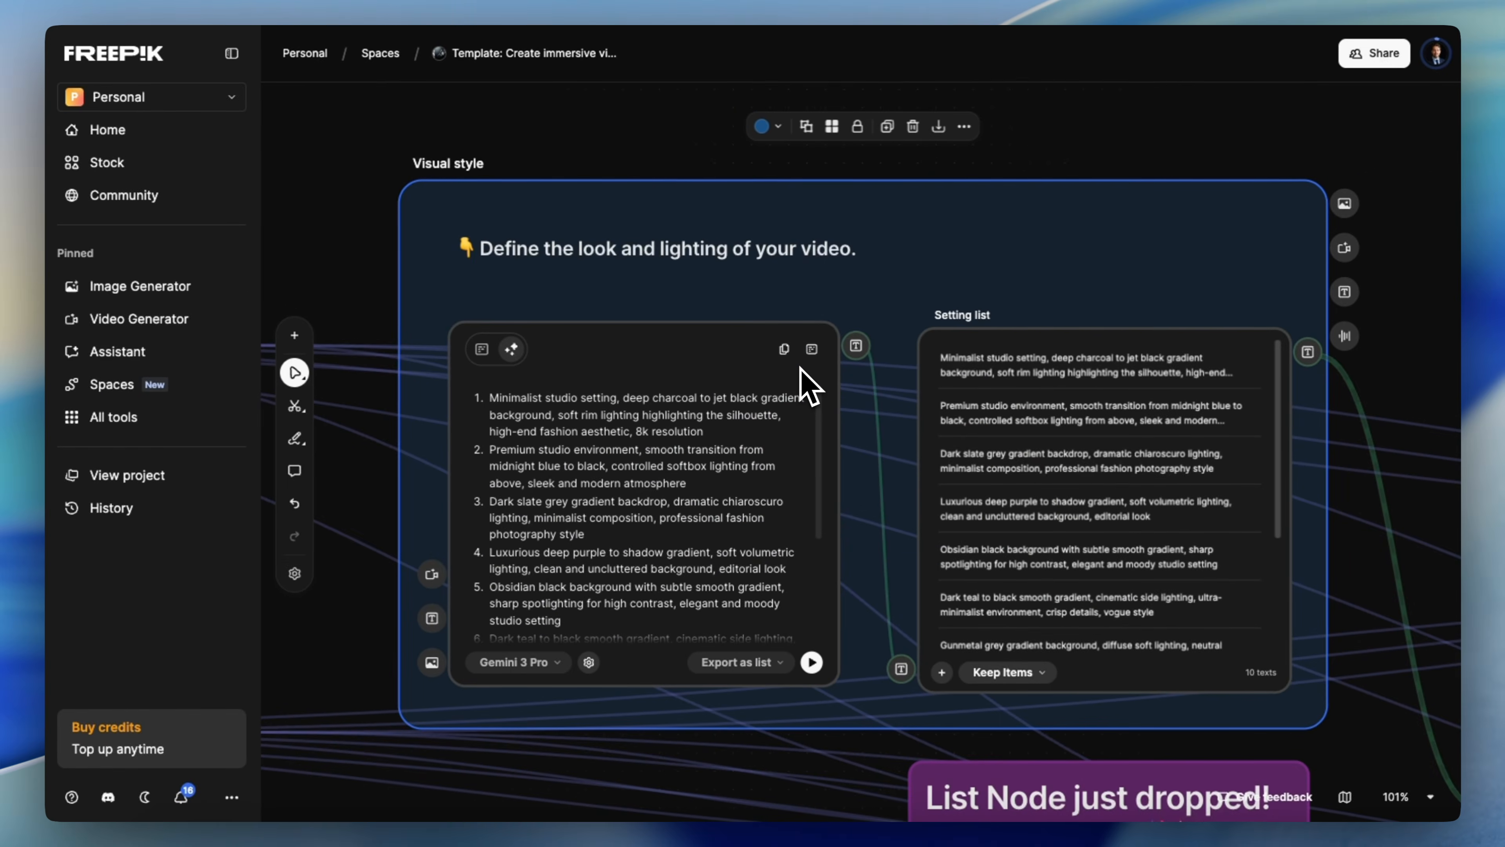
scroll(799, 369, "left", 15)
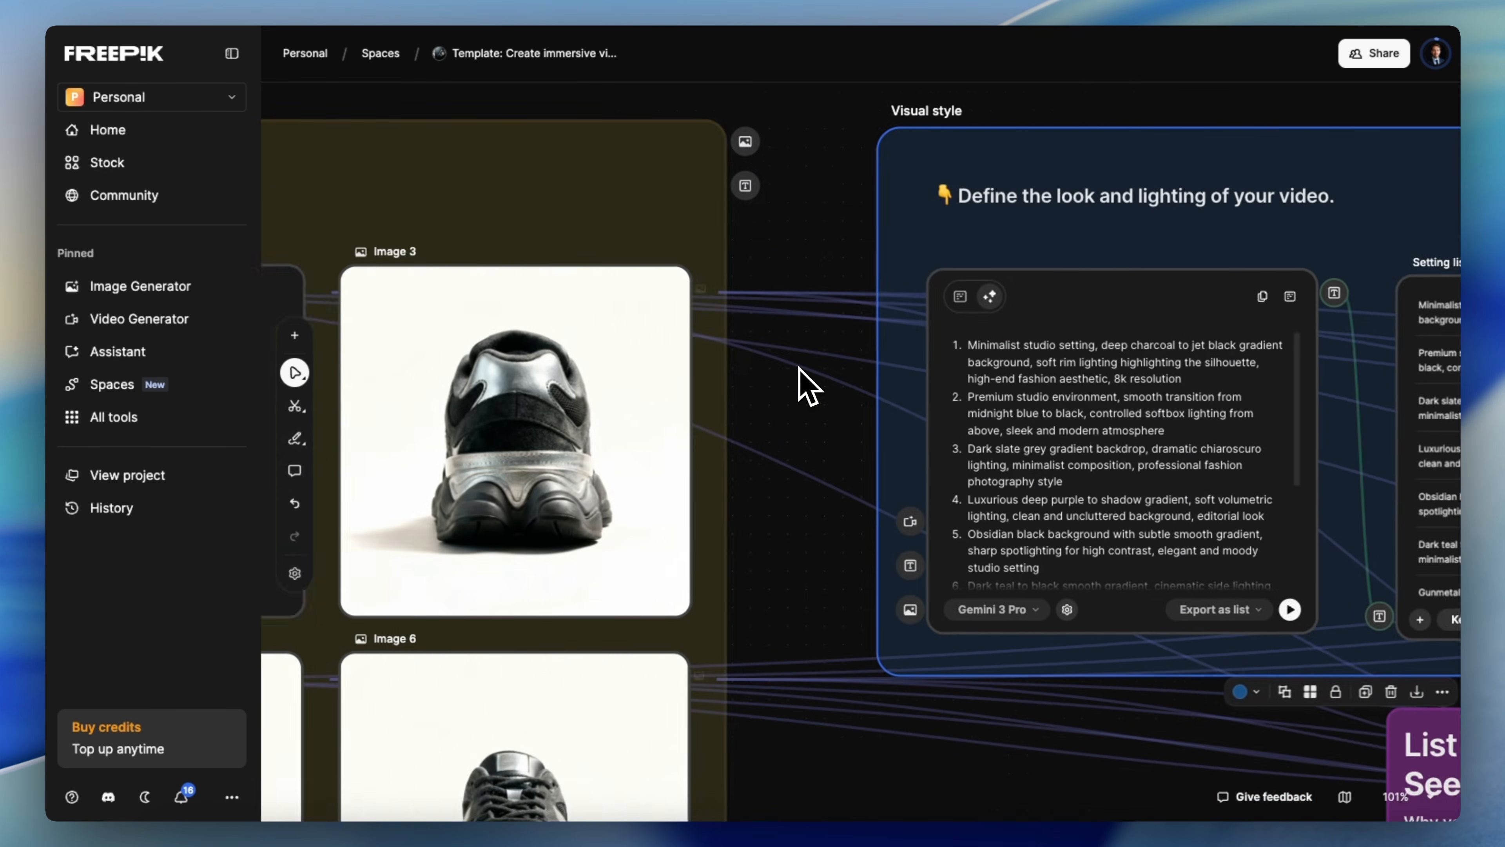
scroll(799, 369, "down", 5)
scroll(805, 386, "down", 1)
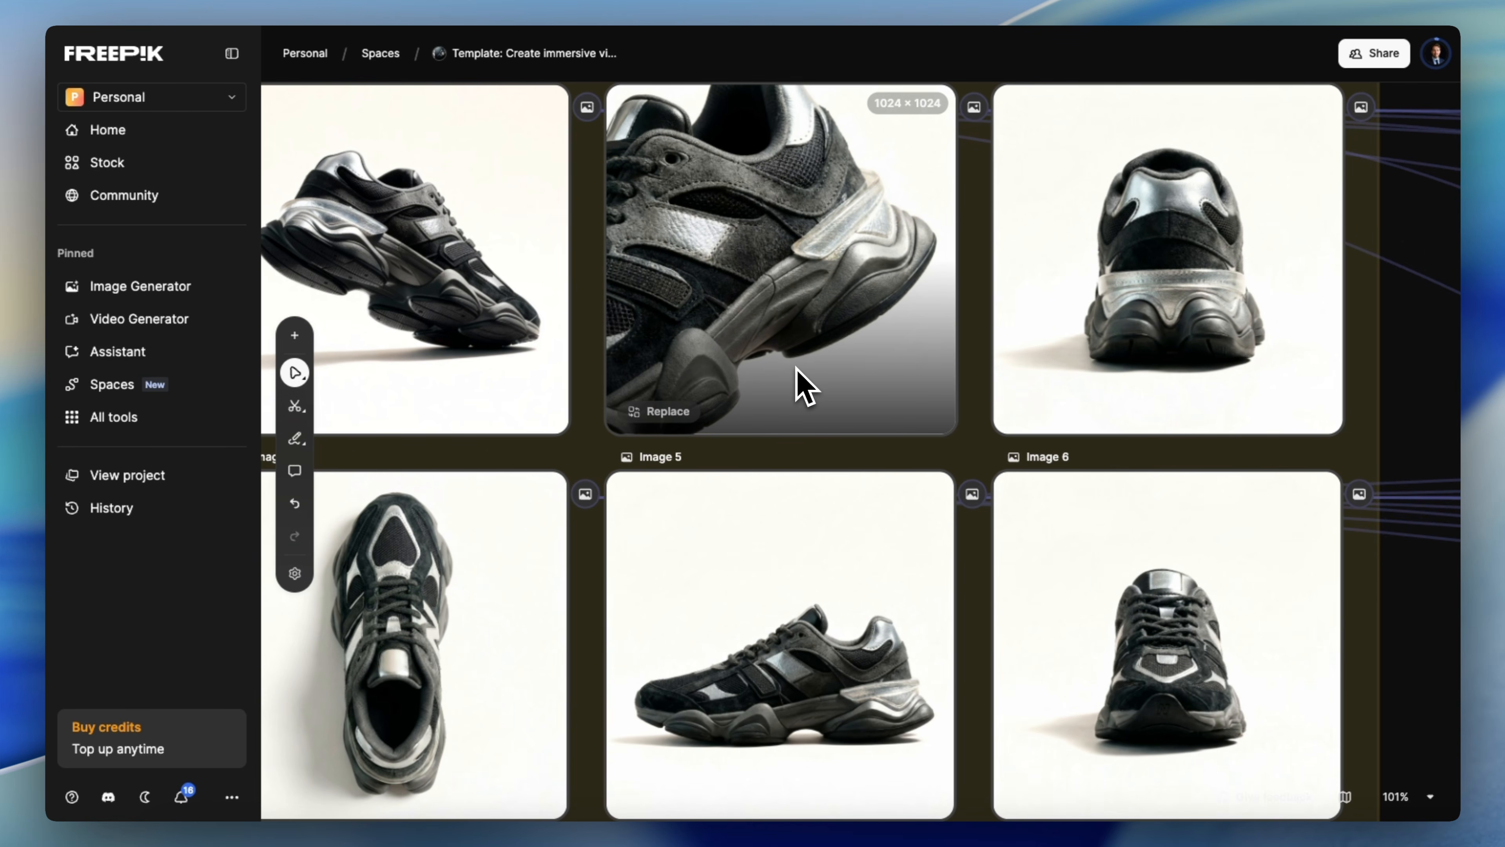
scroll(804, 387, "right", 15)
scroll(806, 389, "up", 2)
scroll(809, 389, "down", 5)
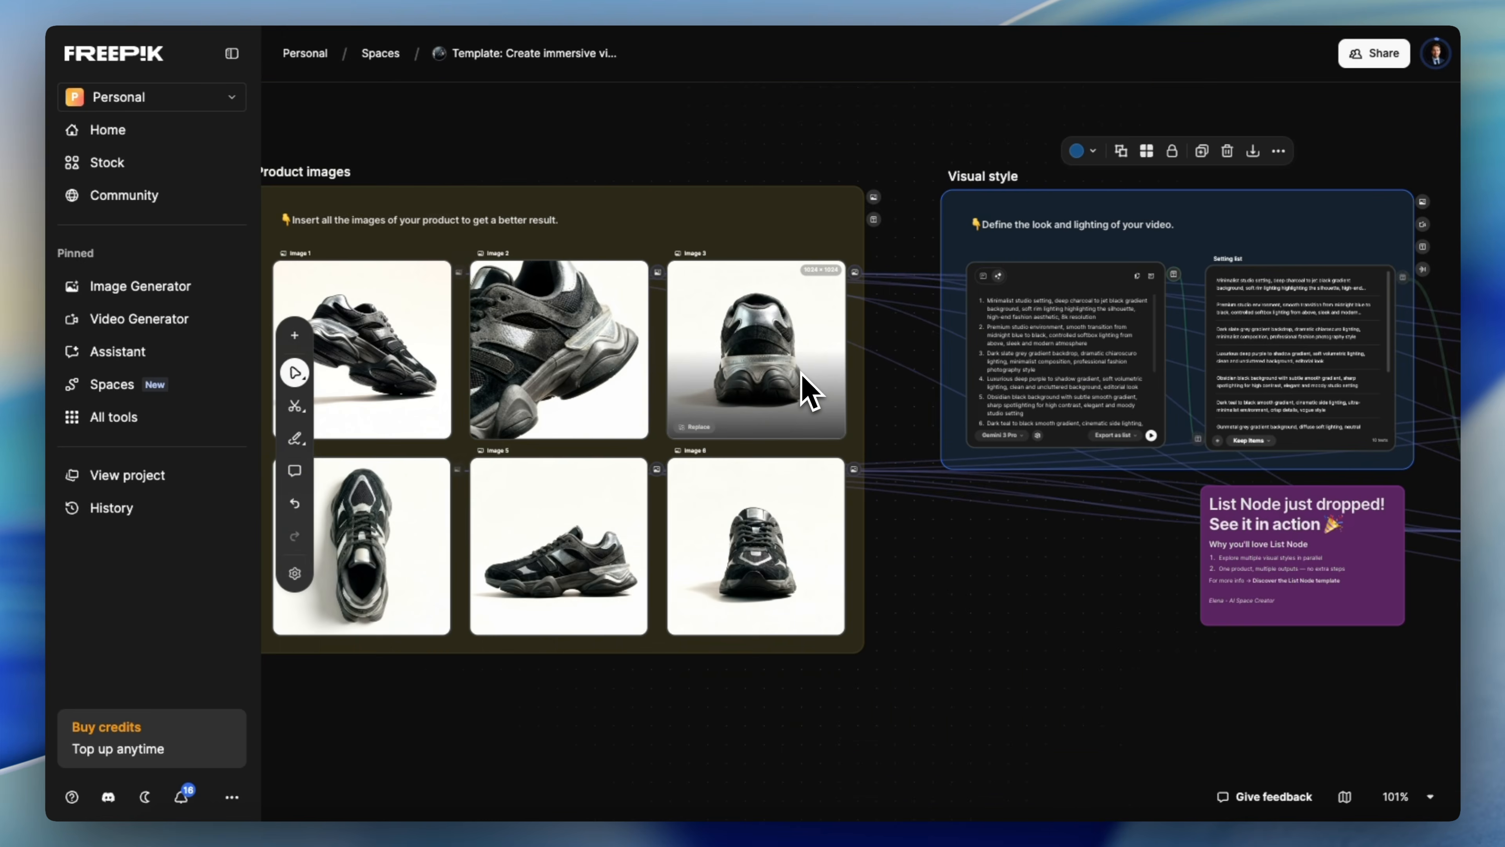
scroll(807, 393, "right", 5)
scroll(809, 426, "right", 3)
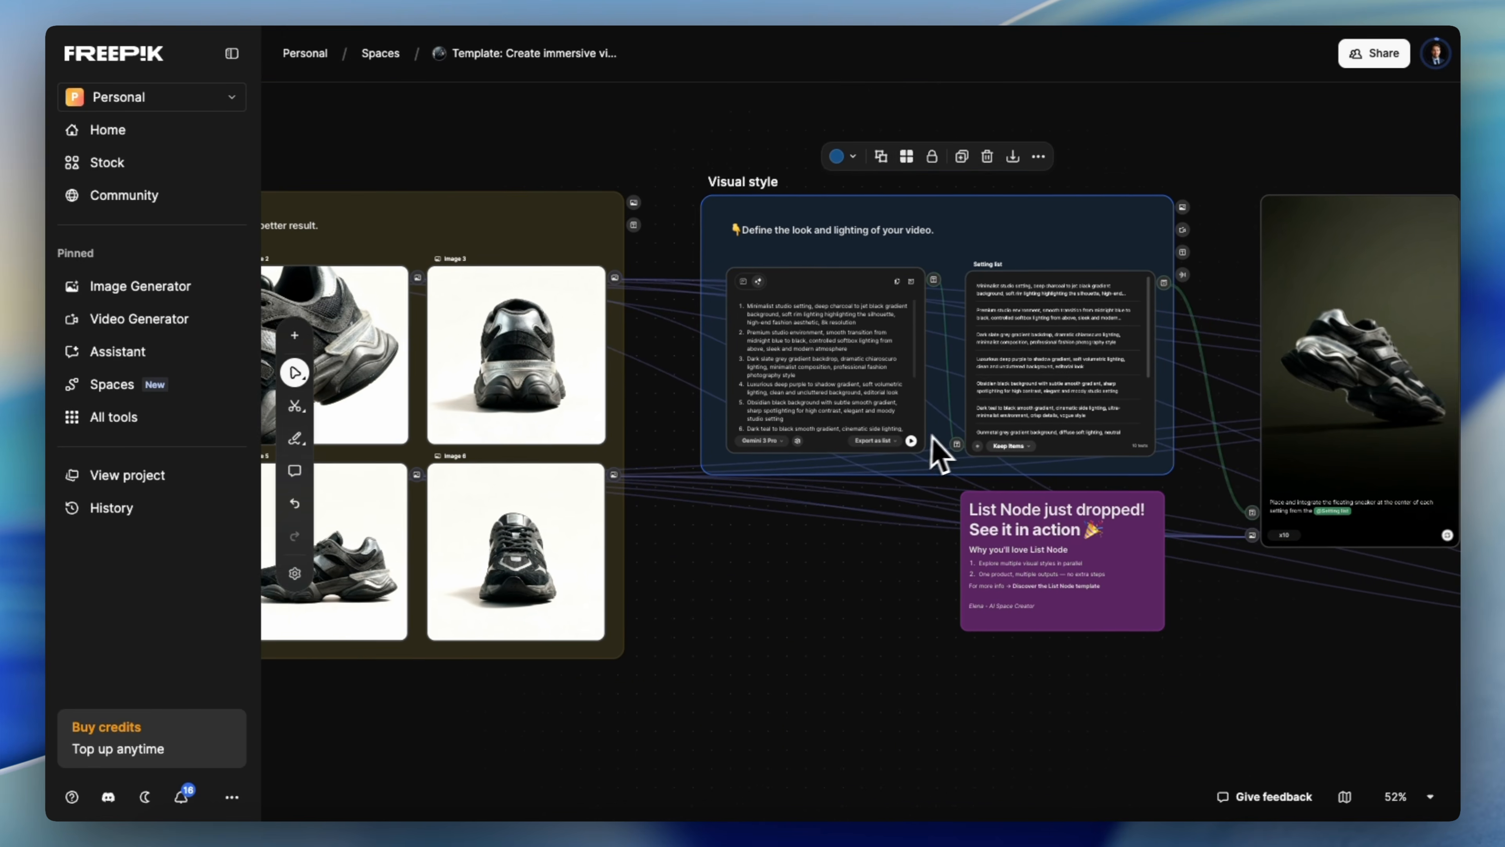
scroll(931, 454, "up", 2)
scroll(949, 446, "up", 5)
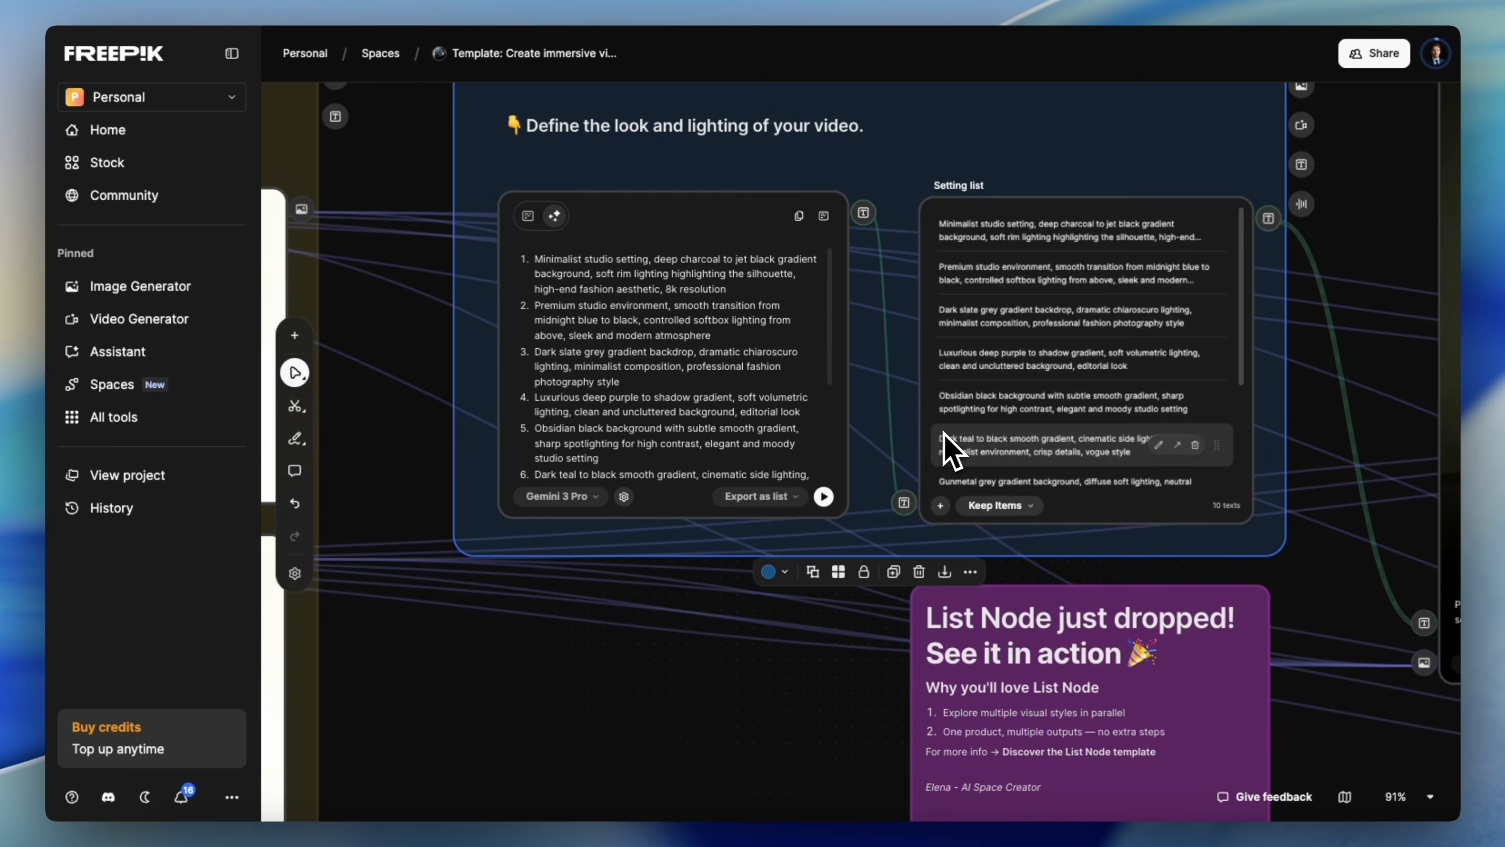
scroll(770, 392, "up", 2)
scroll(741, 380, "right", 1)
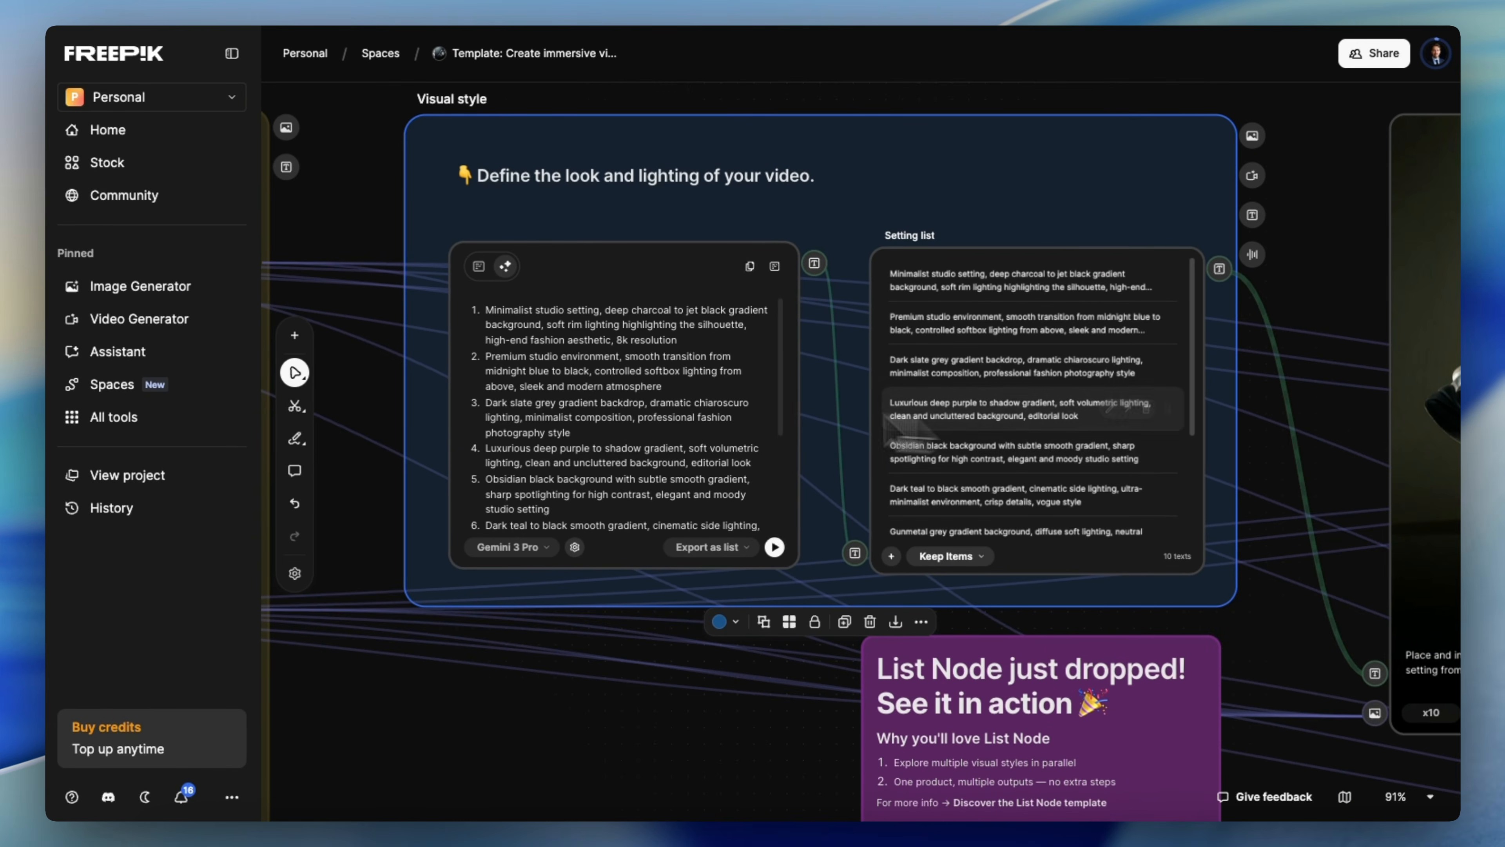
- Trace how the product images and the Setting list feed the image generator with the floating sneaker prompt
scroll(898, 445, "right", 15)
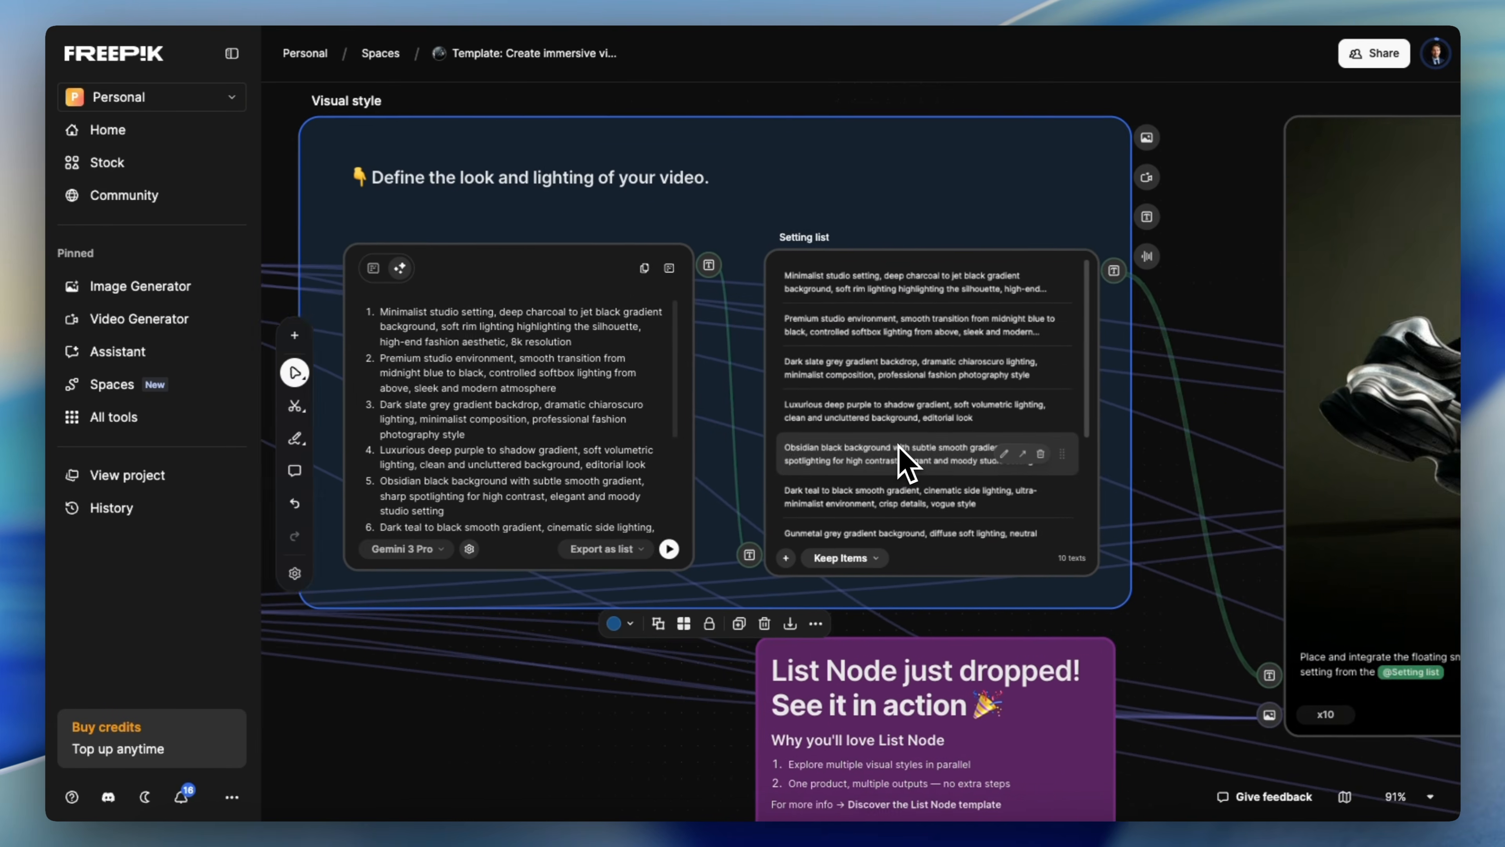
scroll(898, 446, "left", 1)
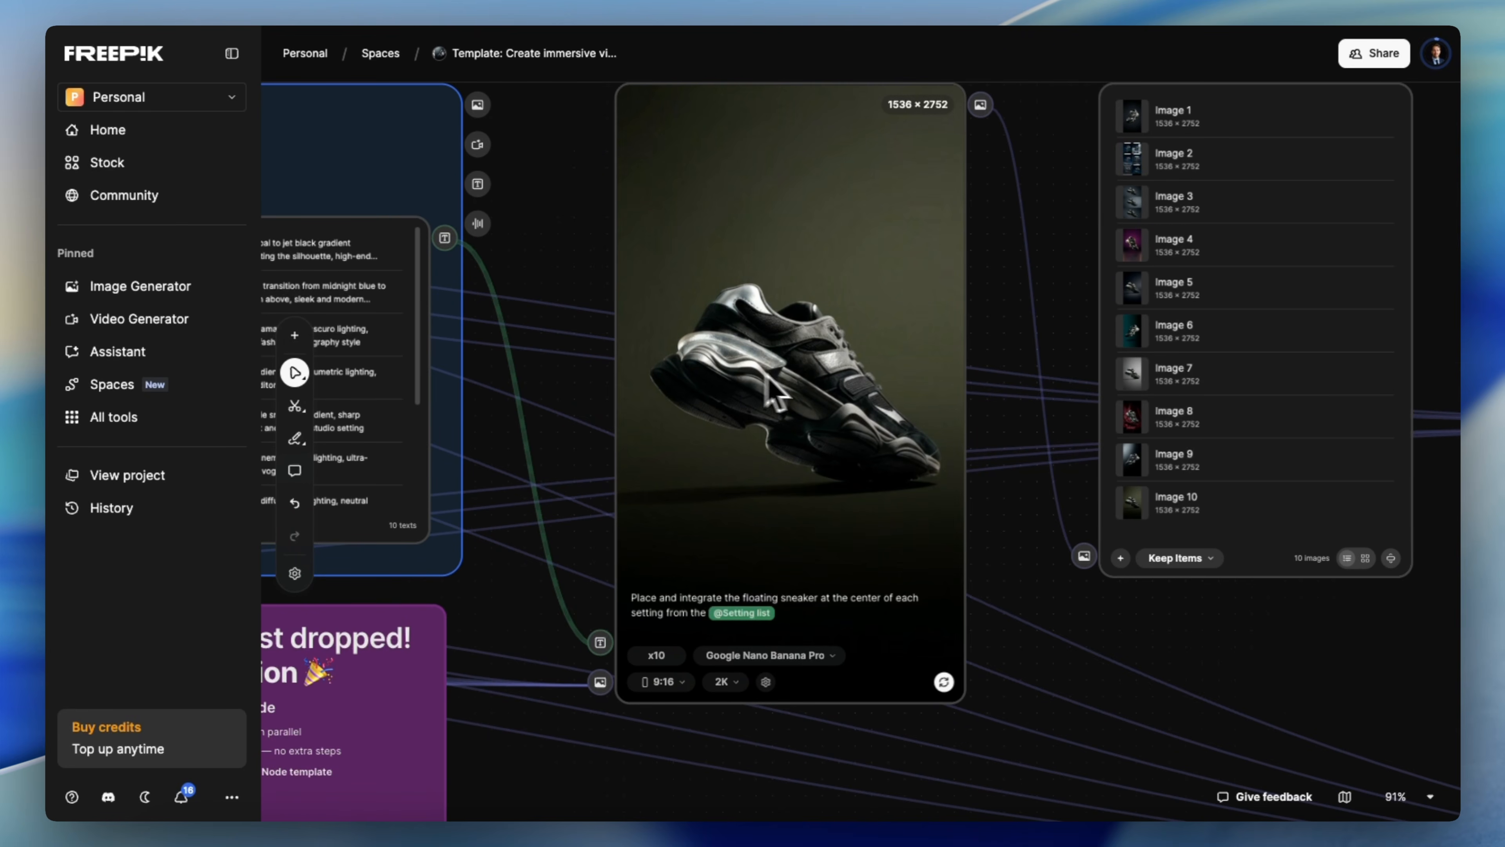
scroll(811, 349, "left", 20)
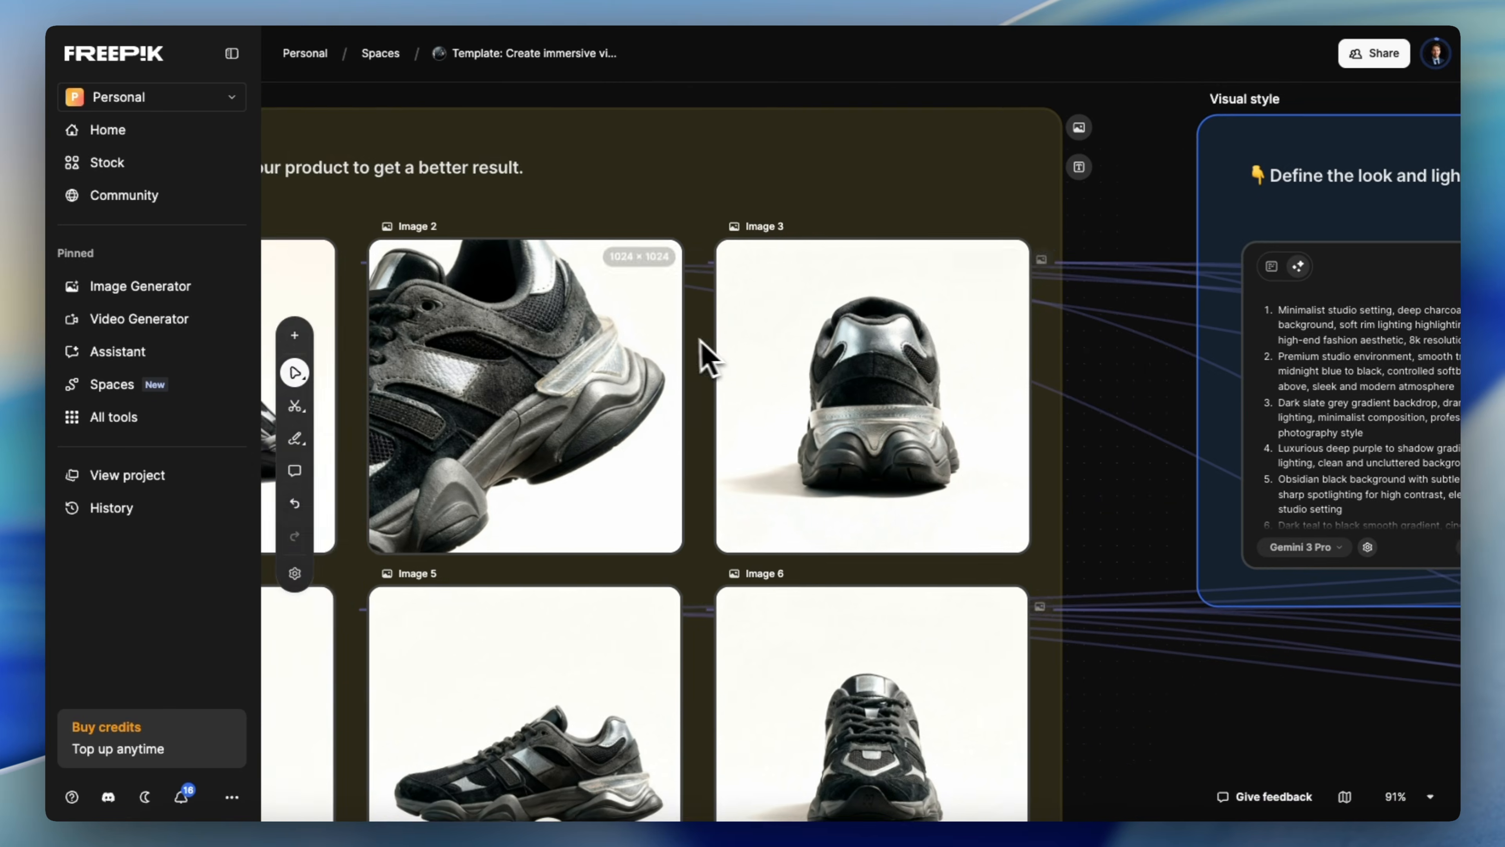
scroll(708, 347, "right", 11)
scroll(1156, 341, "right", 7)
scroll(1156, 341, "up", 4)
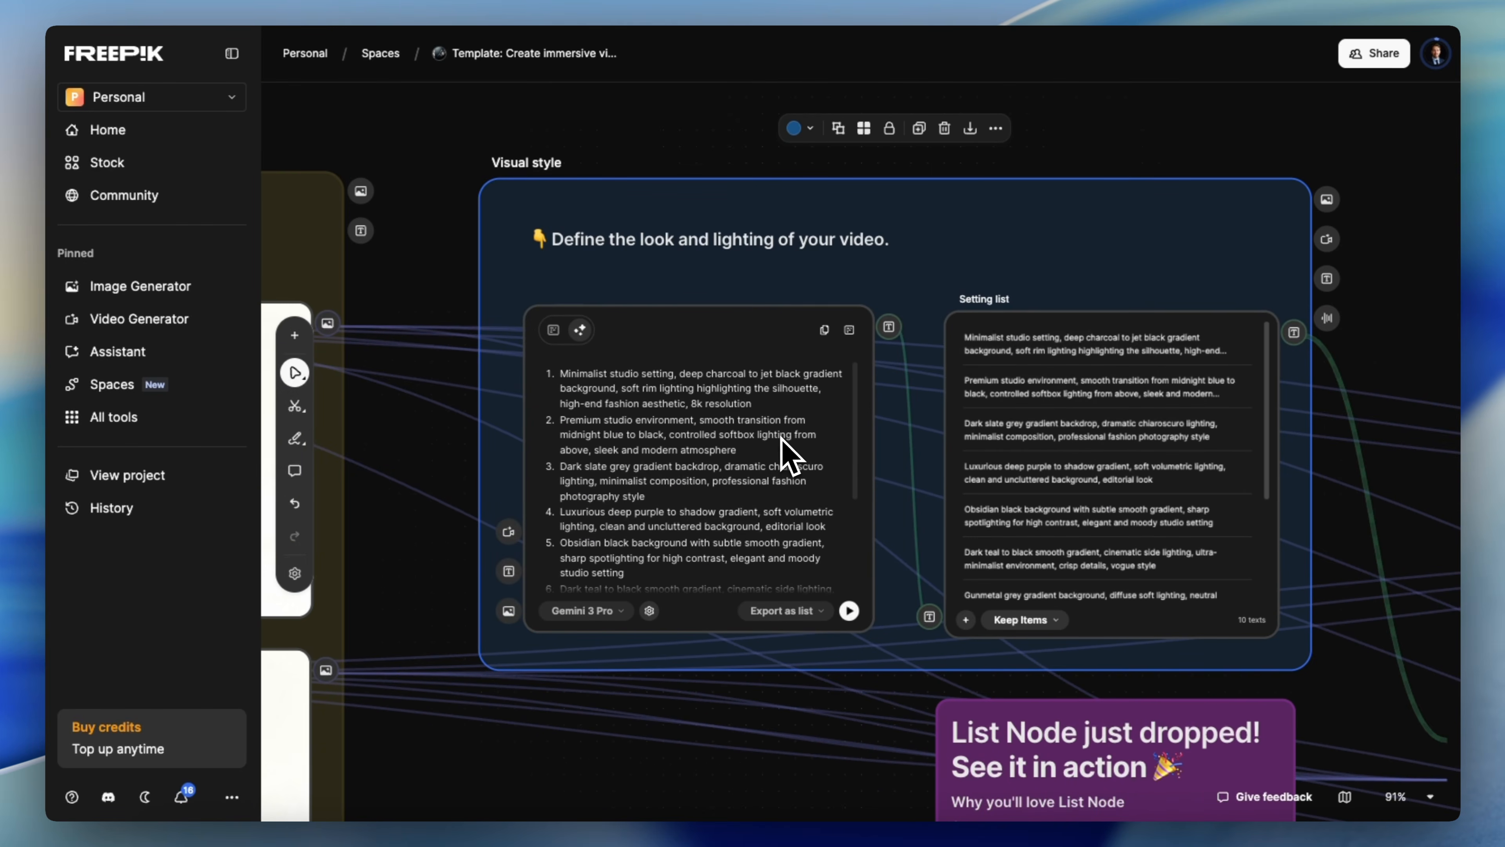
scroll(788, 456, "right", 15)
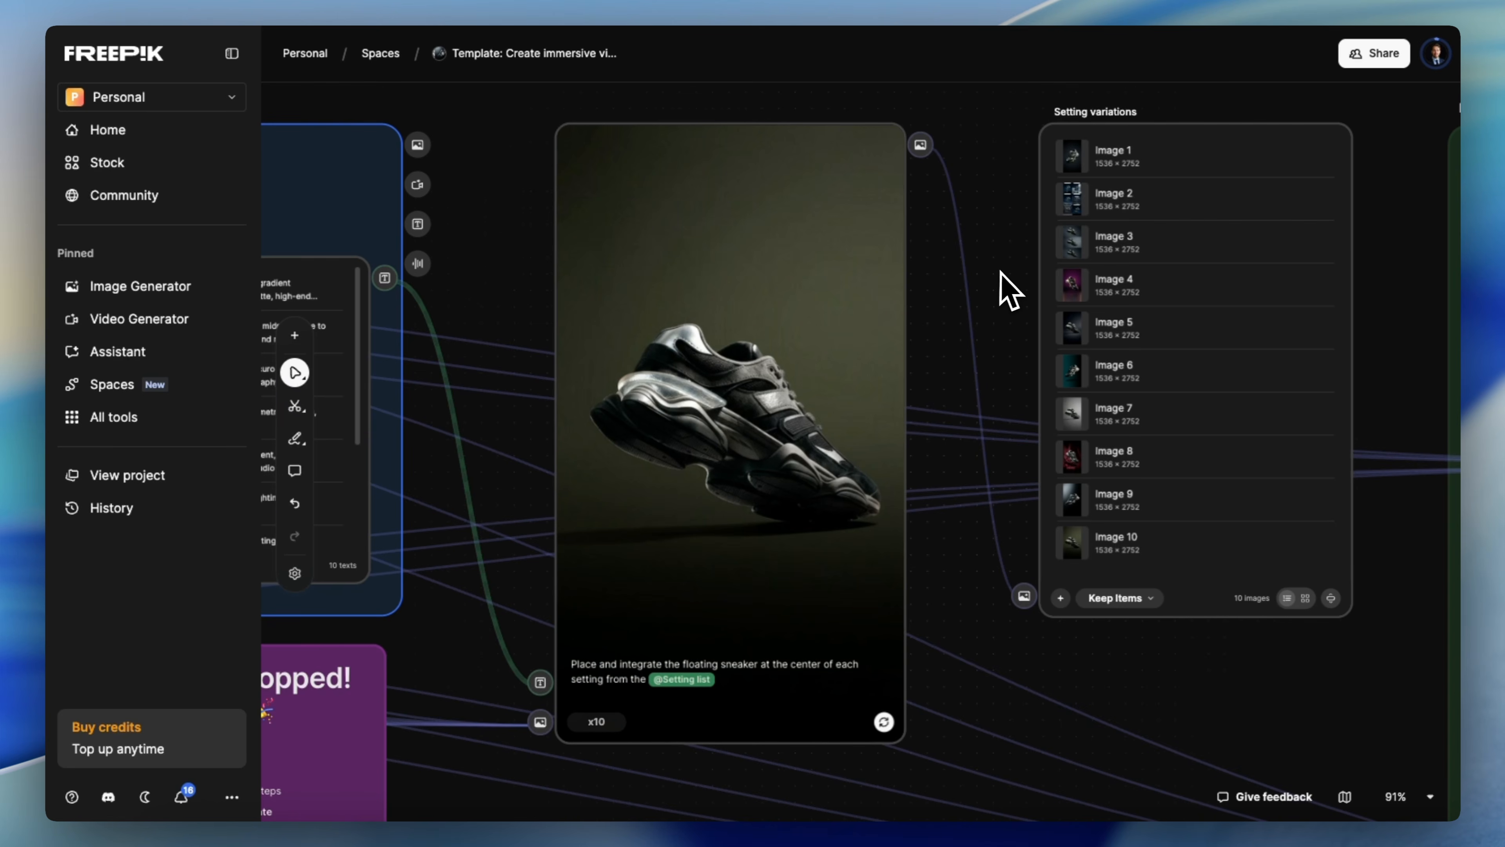
- Examine the Setting variations list and the Final result group's selected look, video prompt and 360° campaign-ready video
scroll(1002, 285, "right", 8)
scroll(1002, 286, "up", 2)
scroll(983, 423, "right", 5)
scroll(983, 423, "up", 1)
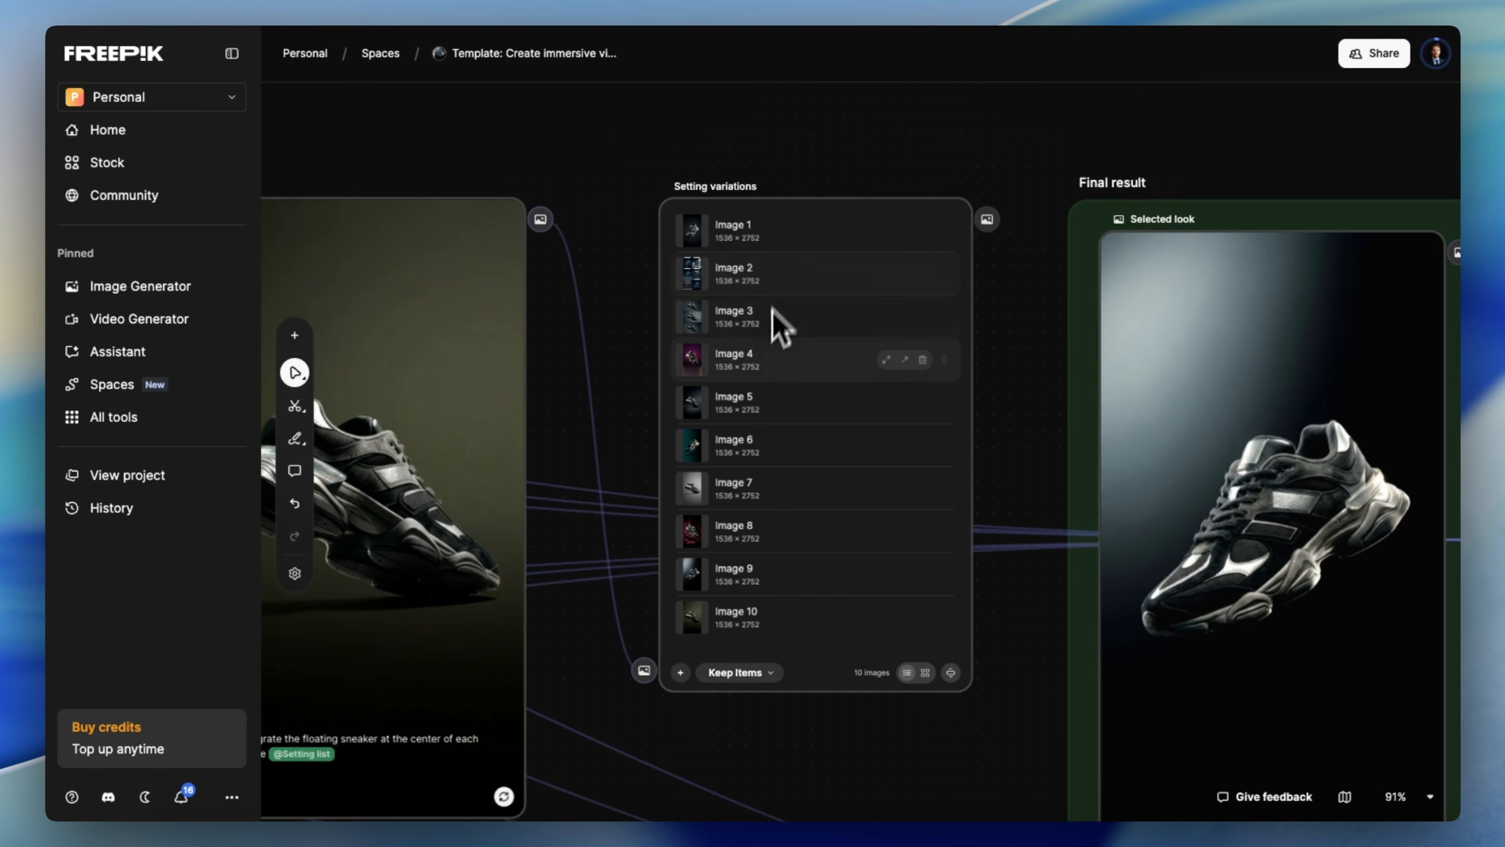
scroll(813, 446, "right", 12)
scroll(813, 446, "down", 2)
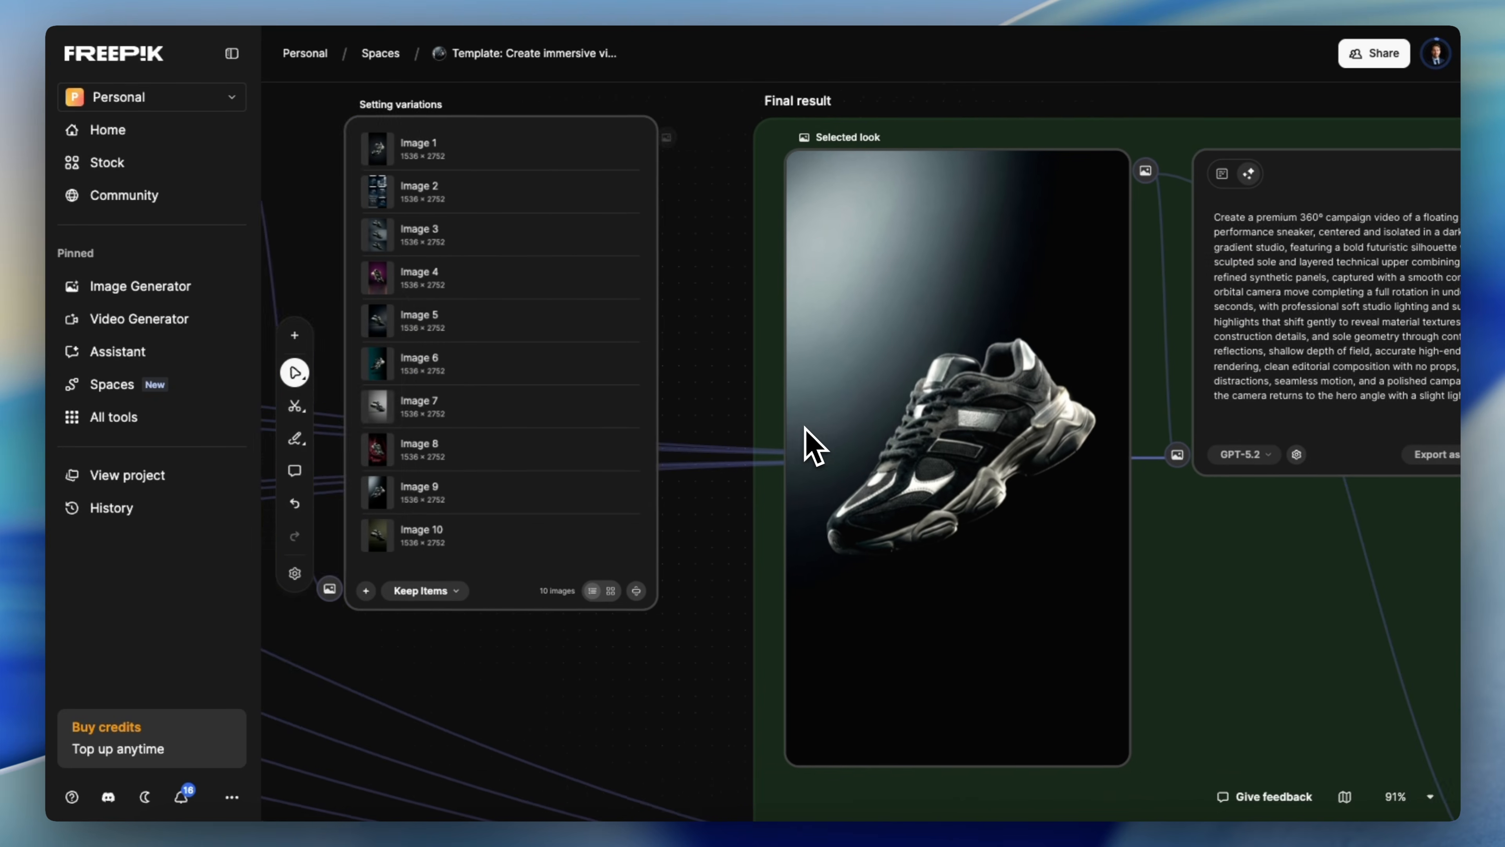
scroll(806, 428, "right", 10)
scroll(806, 428, "down", 2)
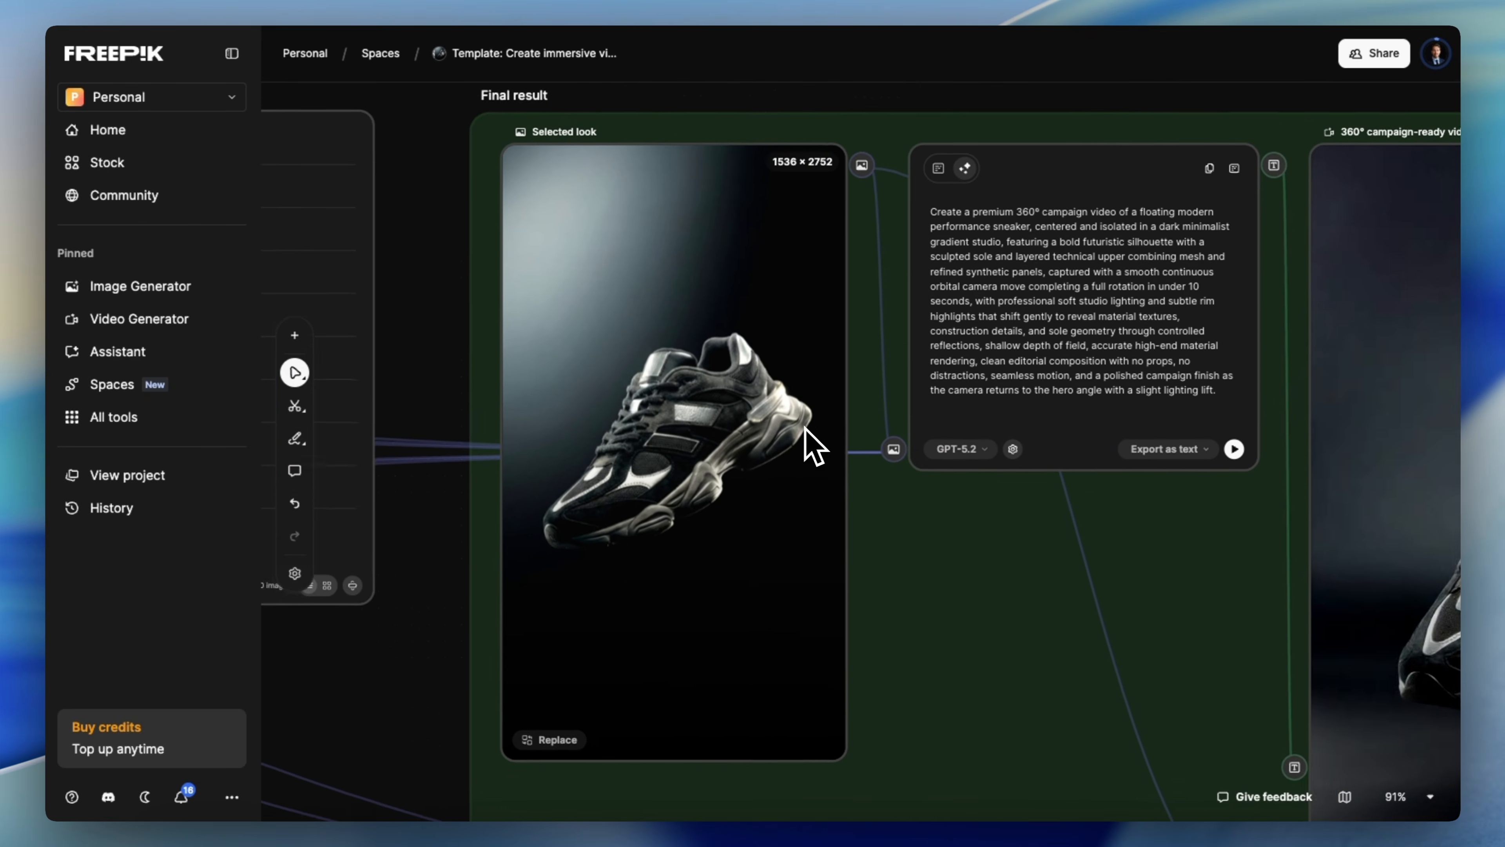
scroll(809, 427, "right", 10)
scroll(808, 427, "down", 2)
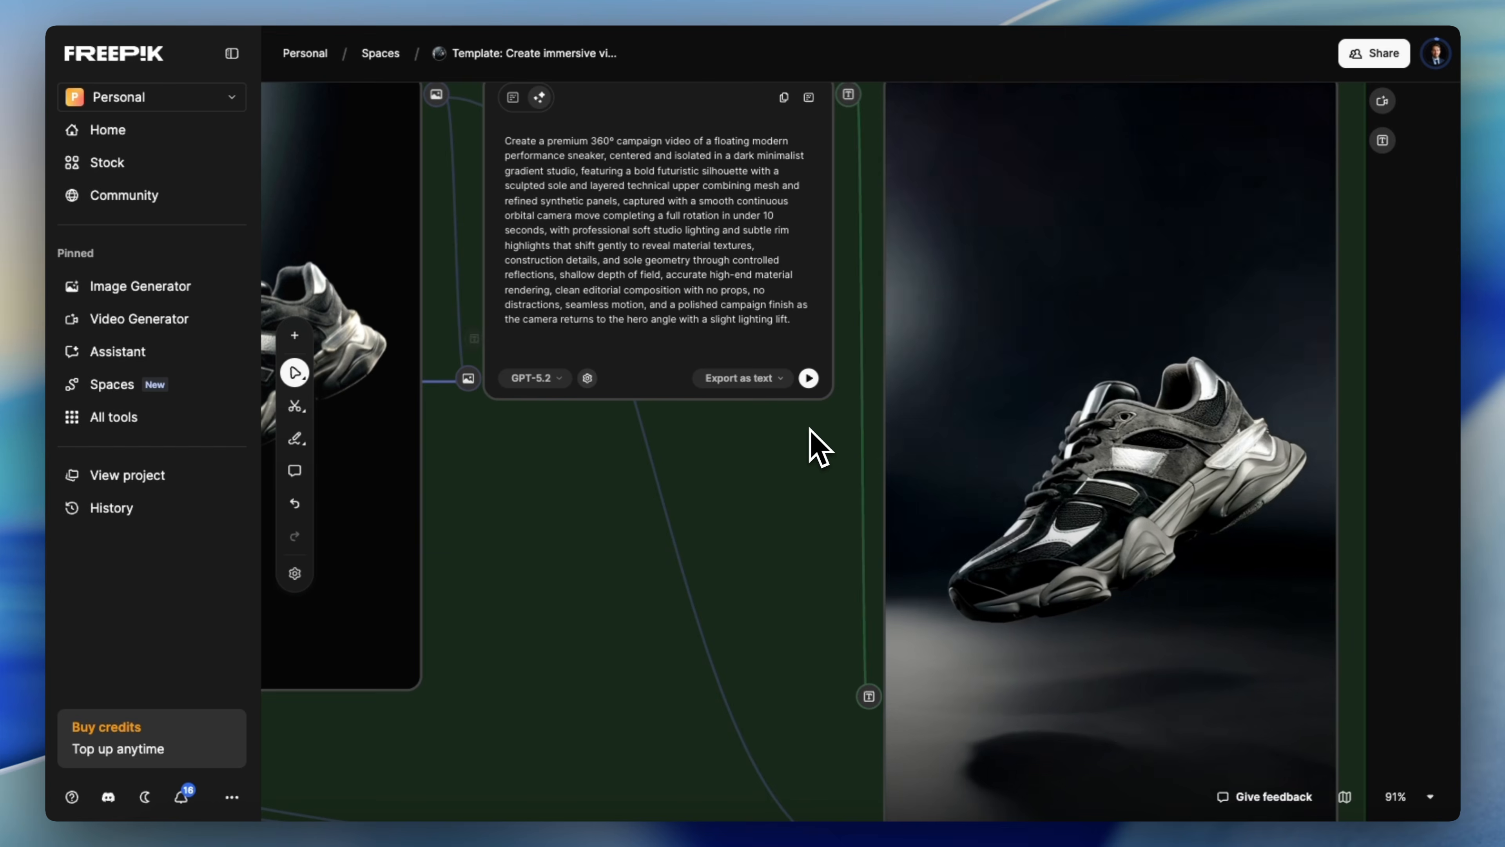
- Fit the whole workflow in view and select the text, list, Selected look and image generator nodes in turn
left_click(1431, 797)
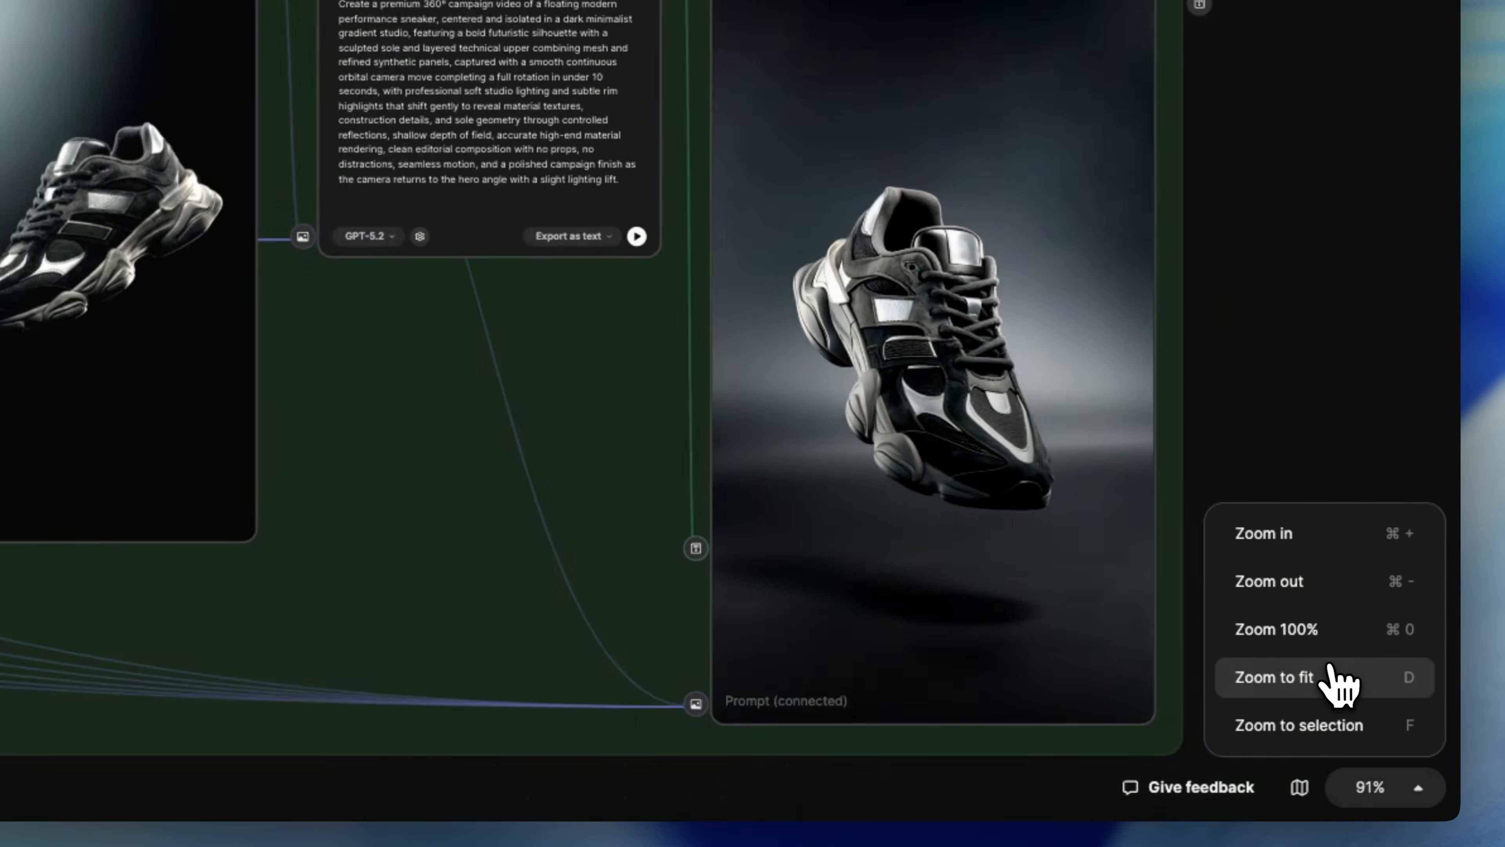
left_click(1338, 685)
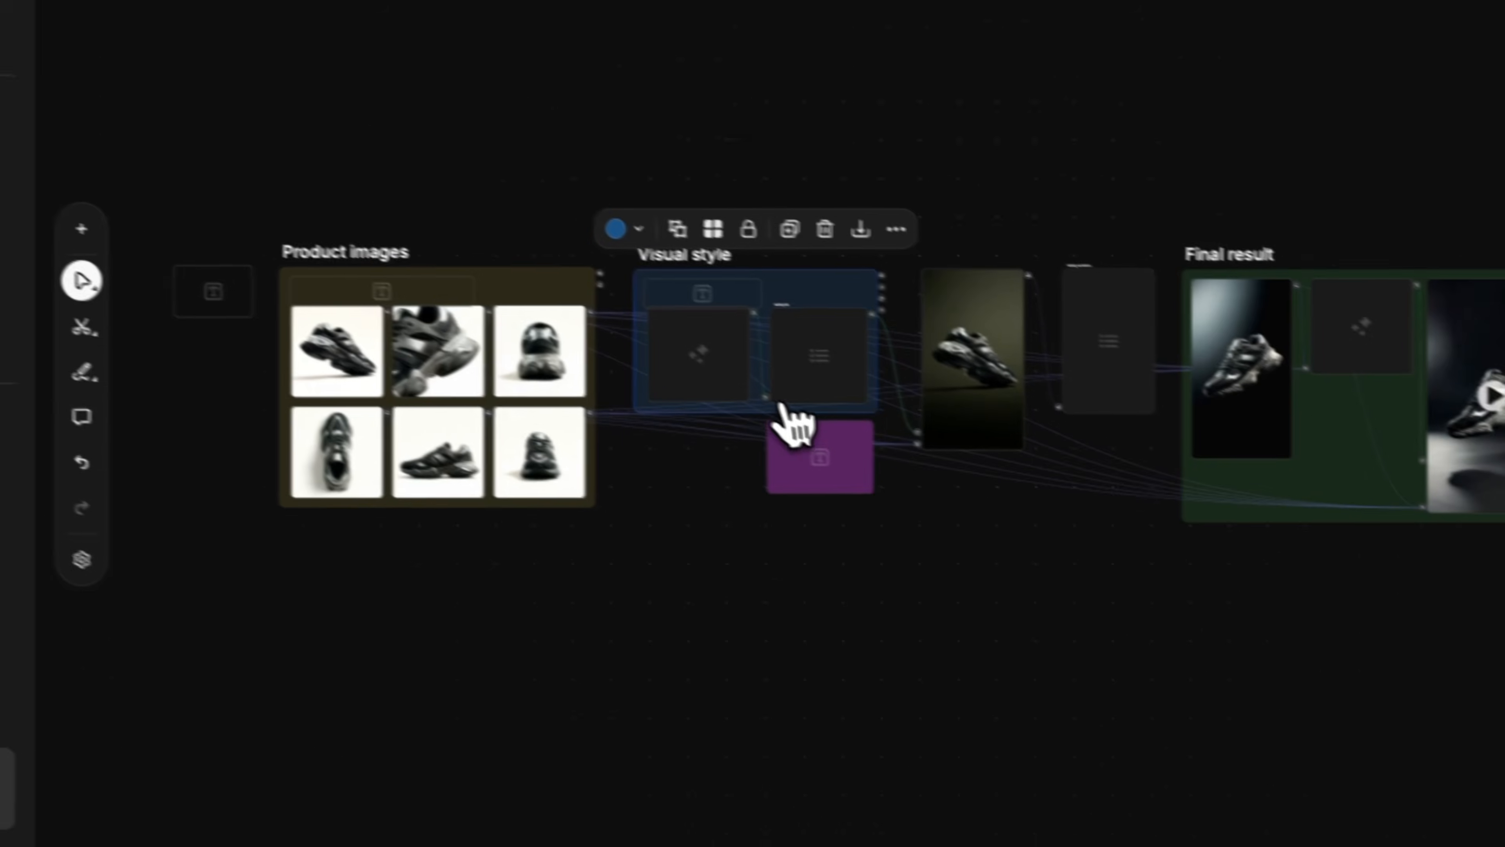
left_click(476, 257)
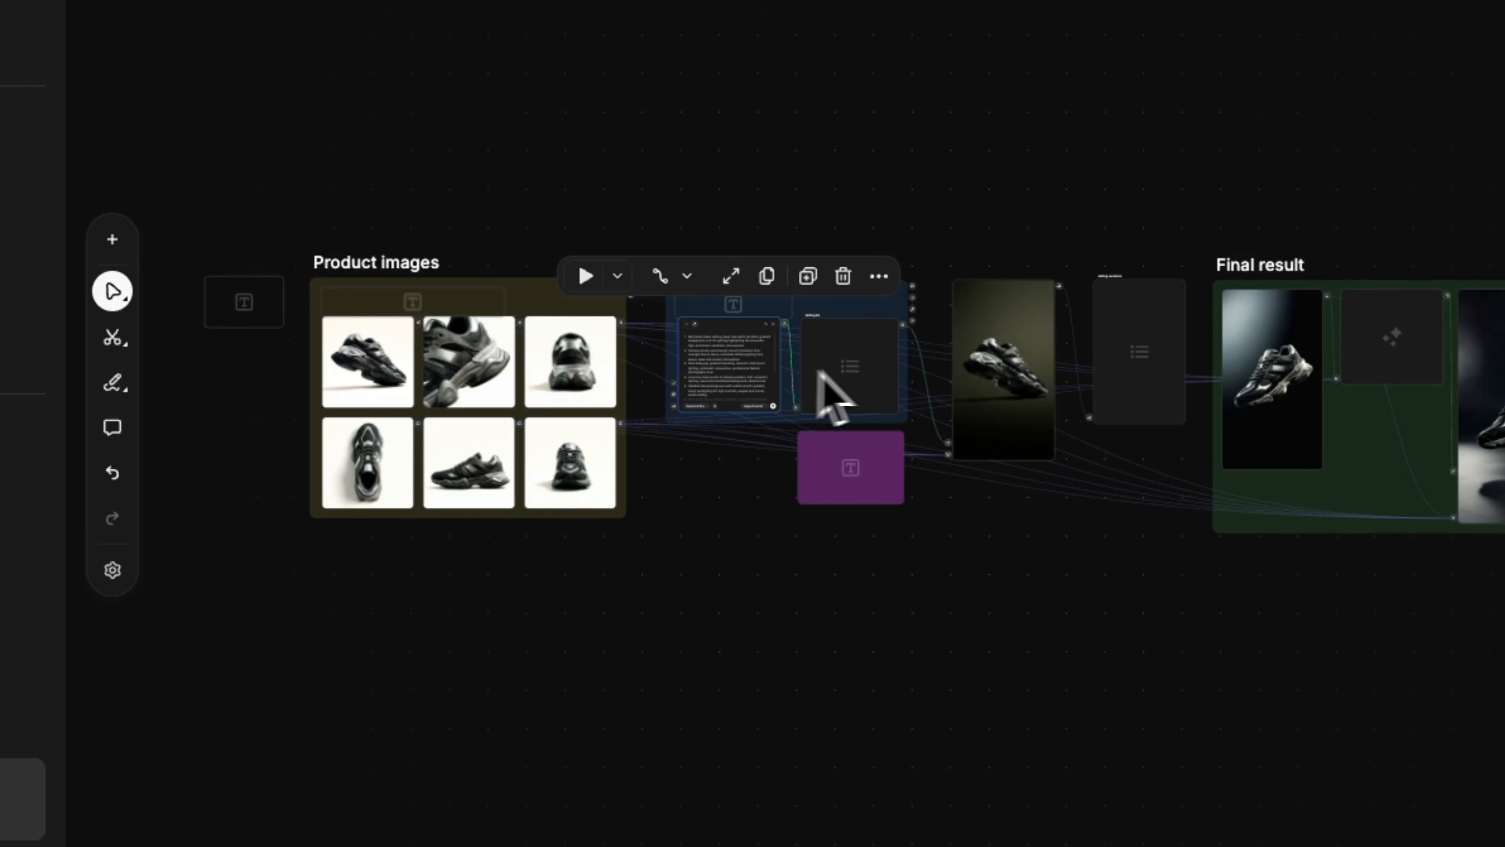
left_click(879, 371)
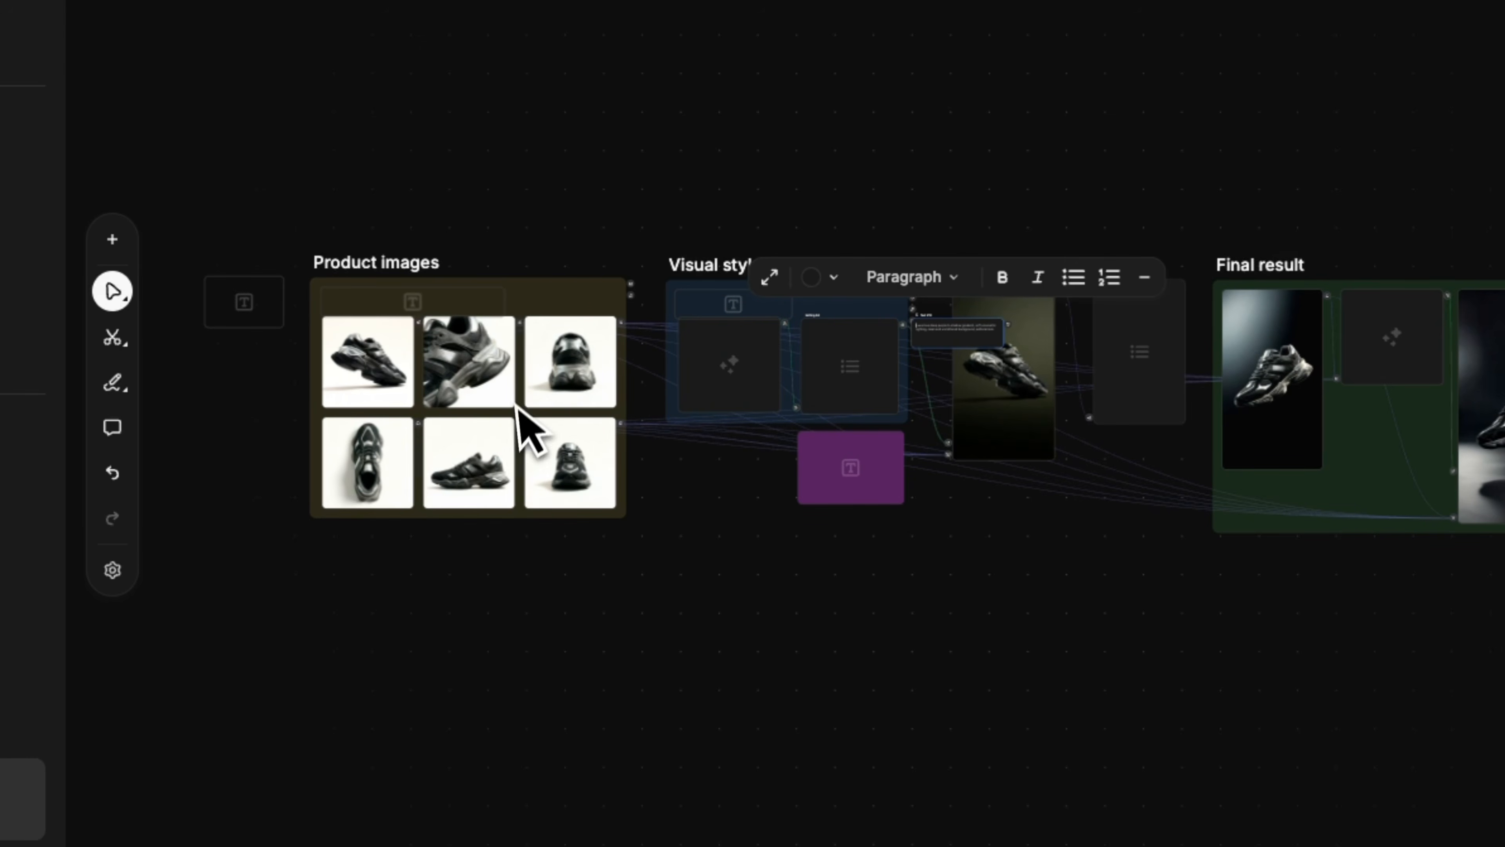
left_click(1298, 410)
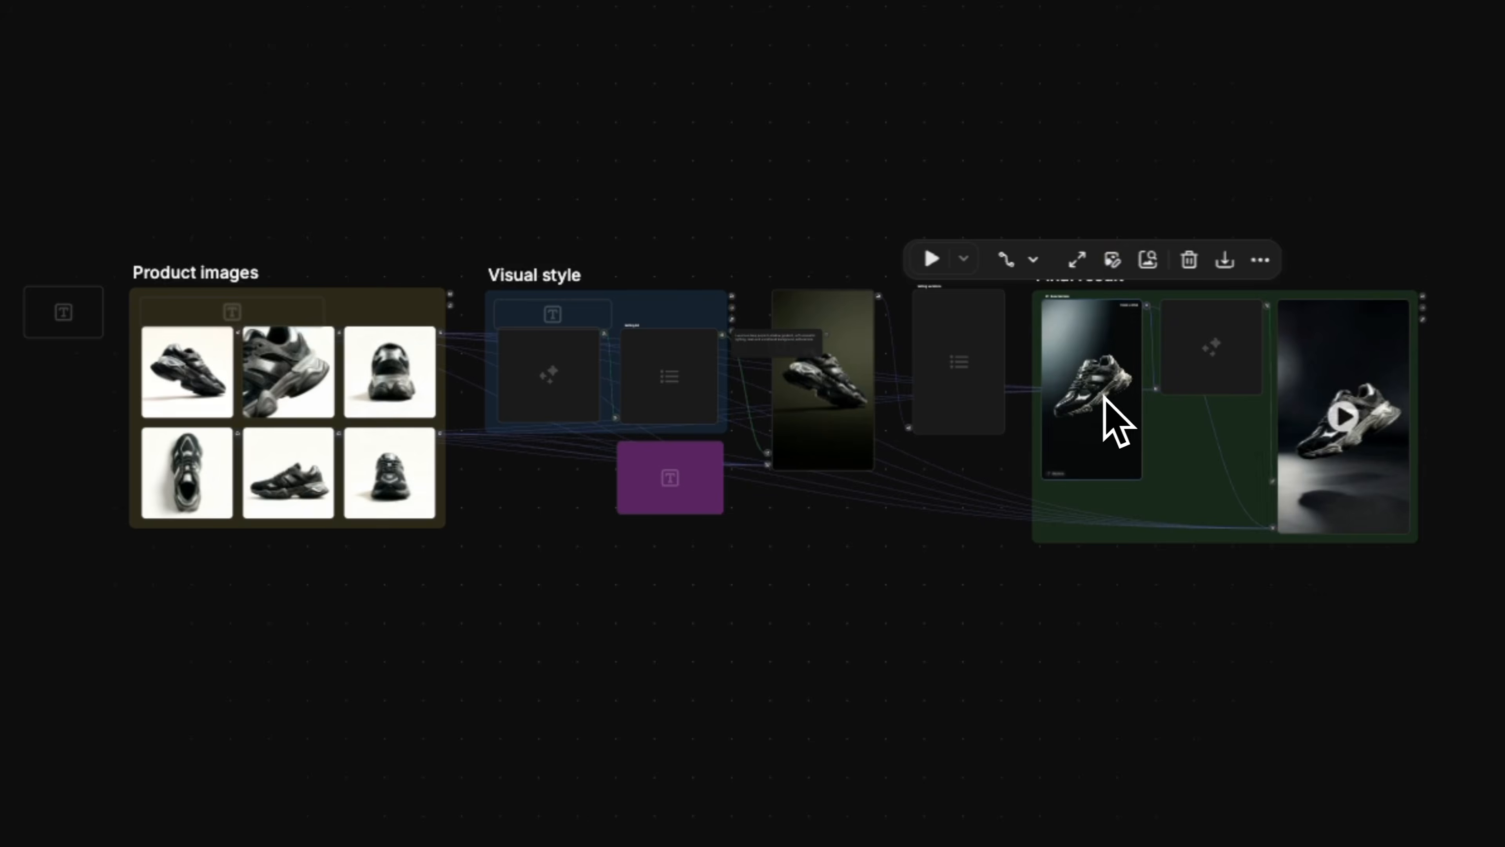
left_click(849, 421)
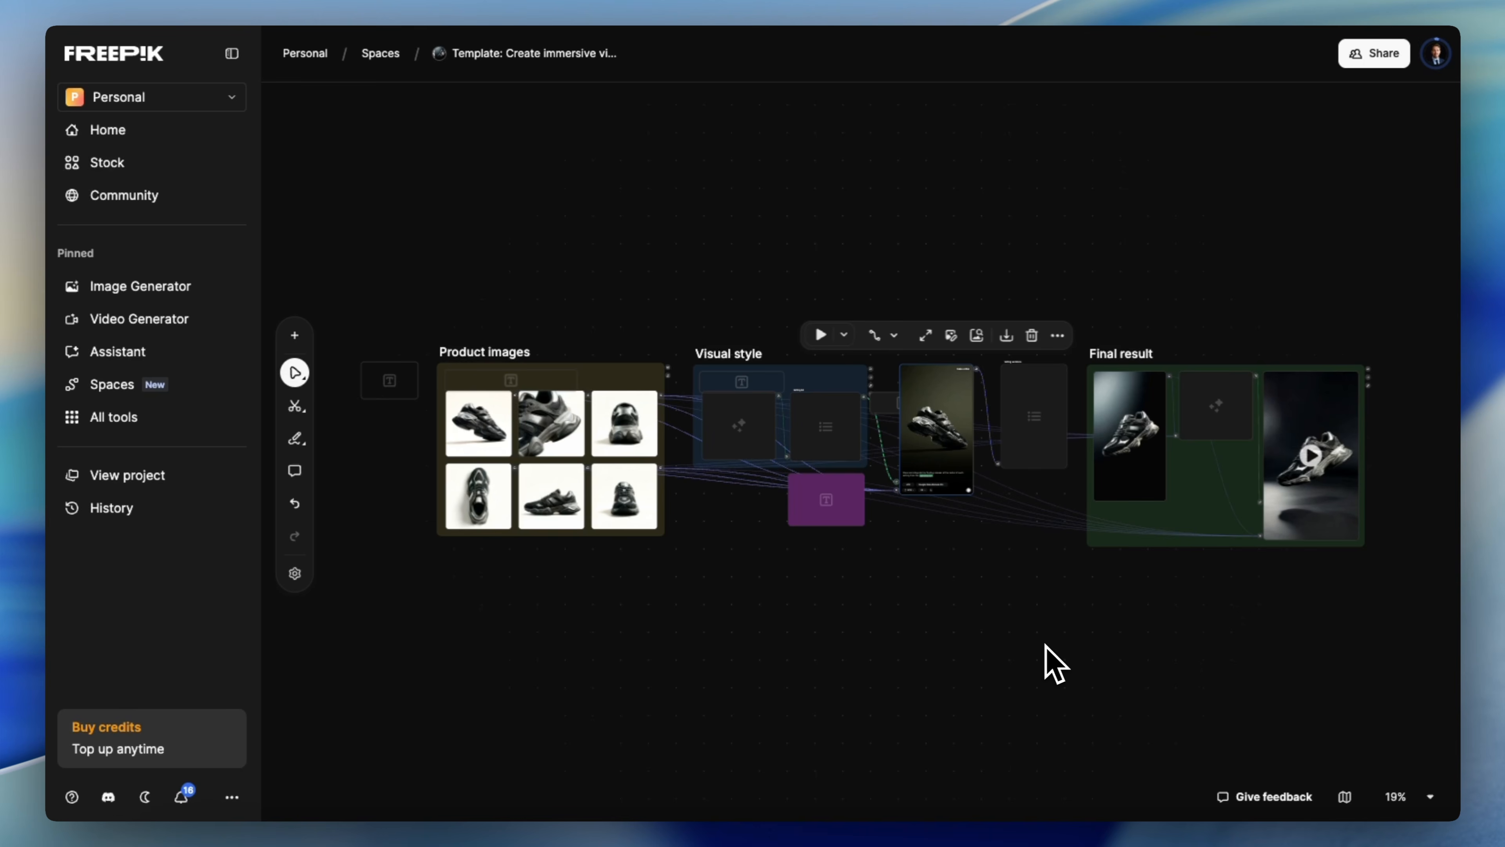
- Look through the Salomon shoe photos and replace Image 1 in the Product images group with a side view of the shoe
left_click_drag(877, 44, 1046, 32)
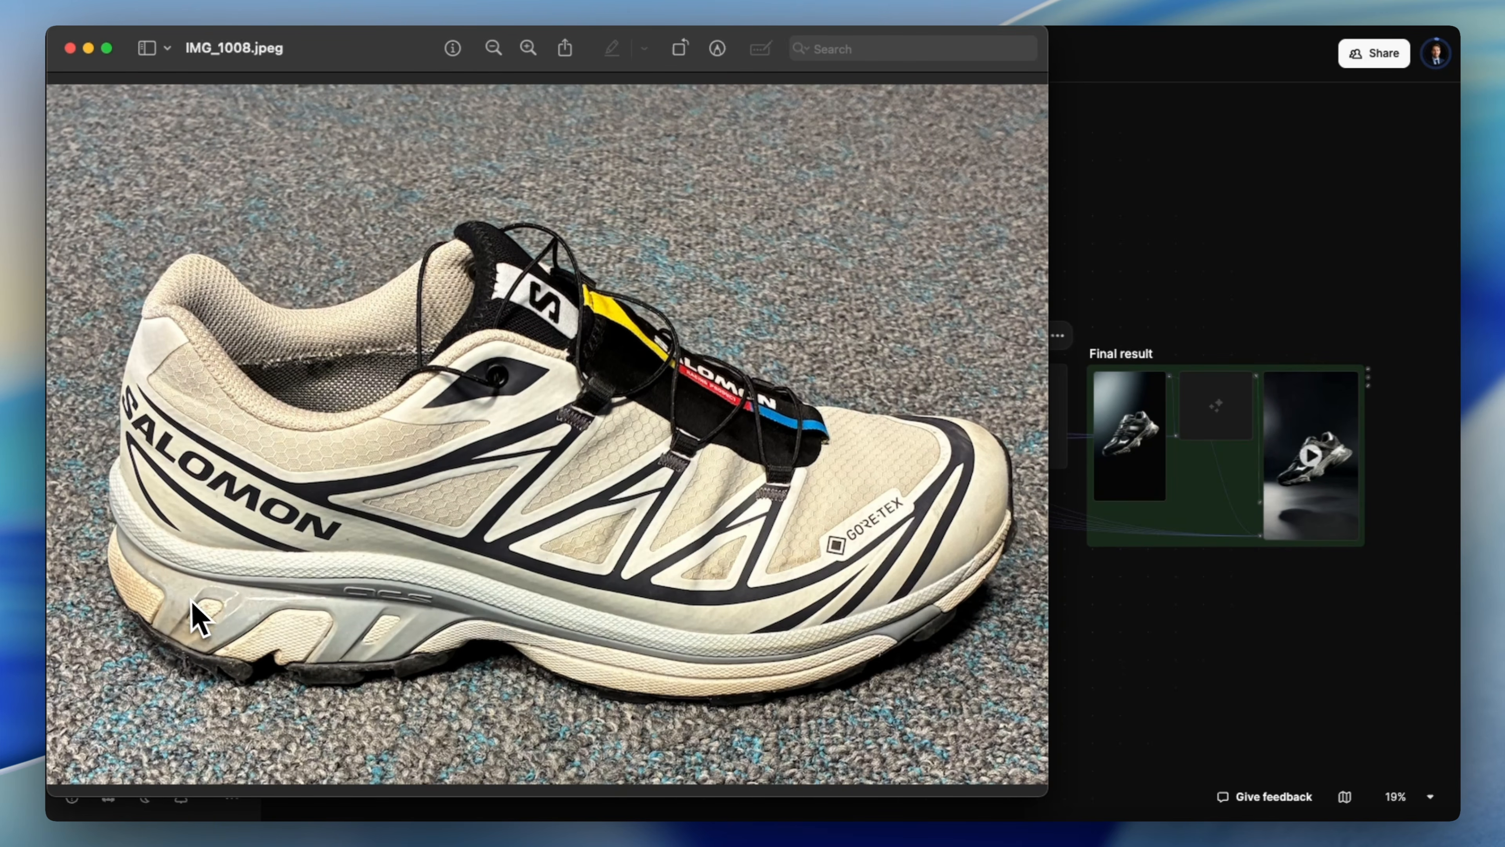
left_click(70, 48)
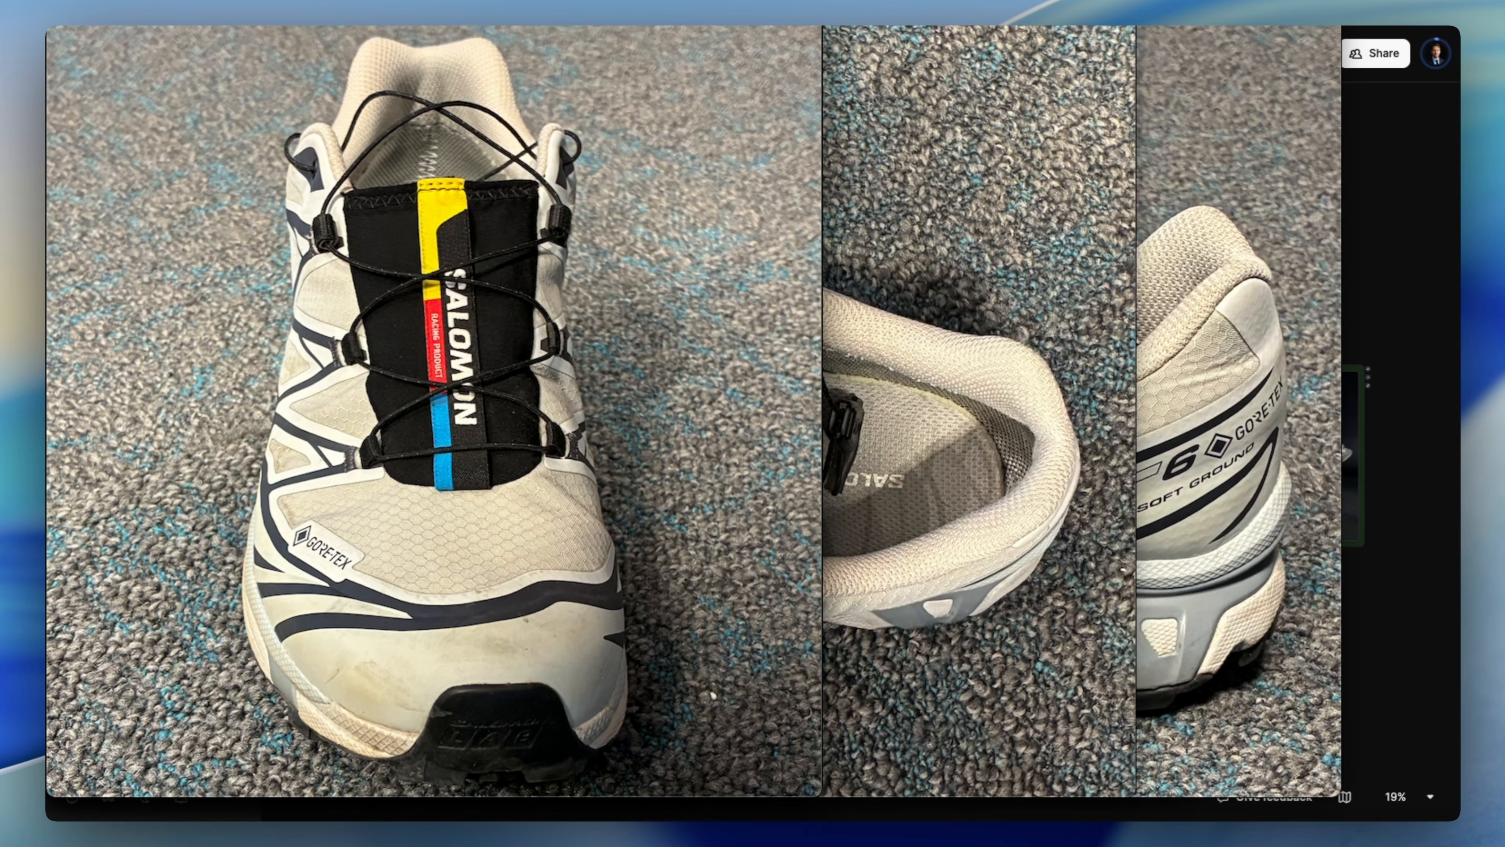
key("shift+2")
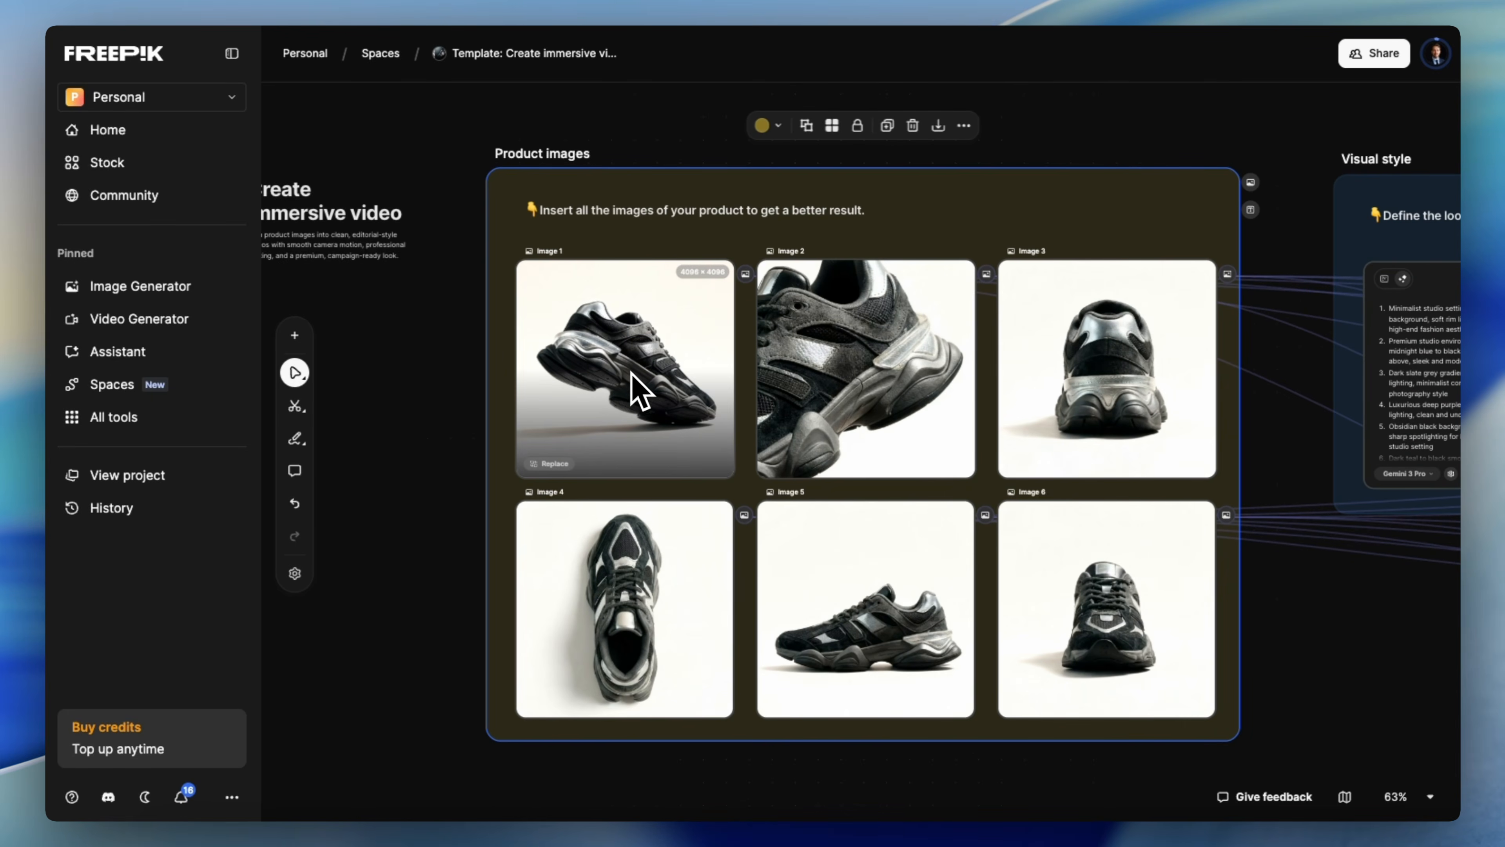
left_click(620, 376)
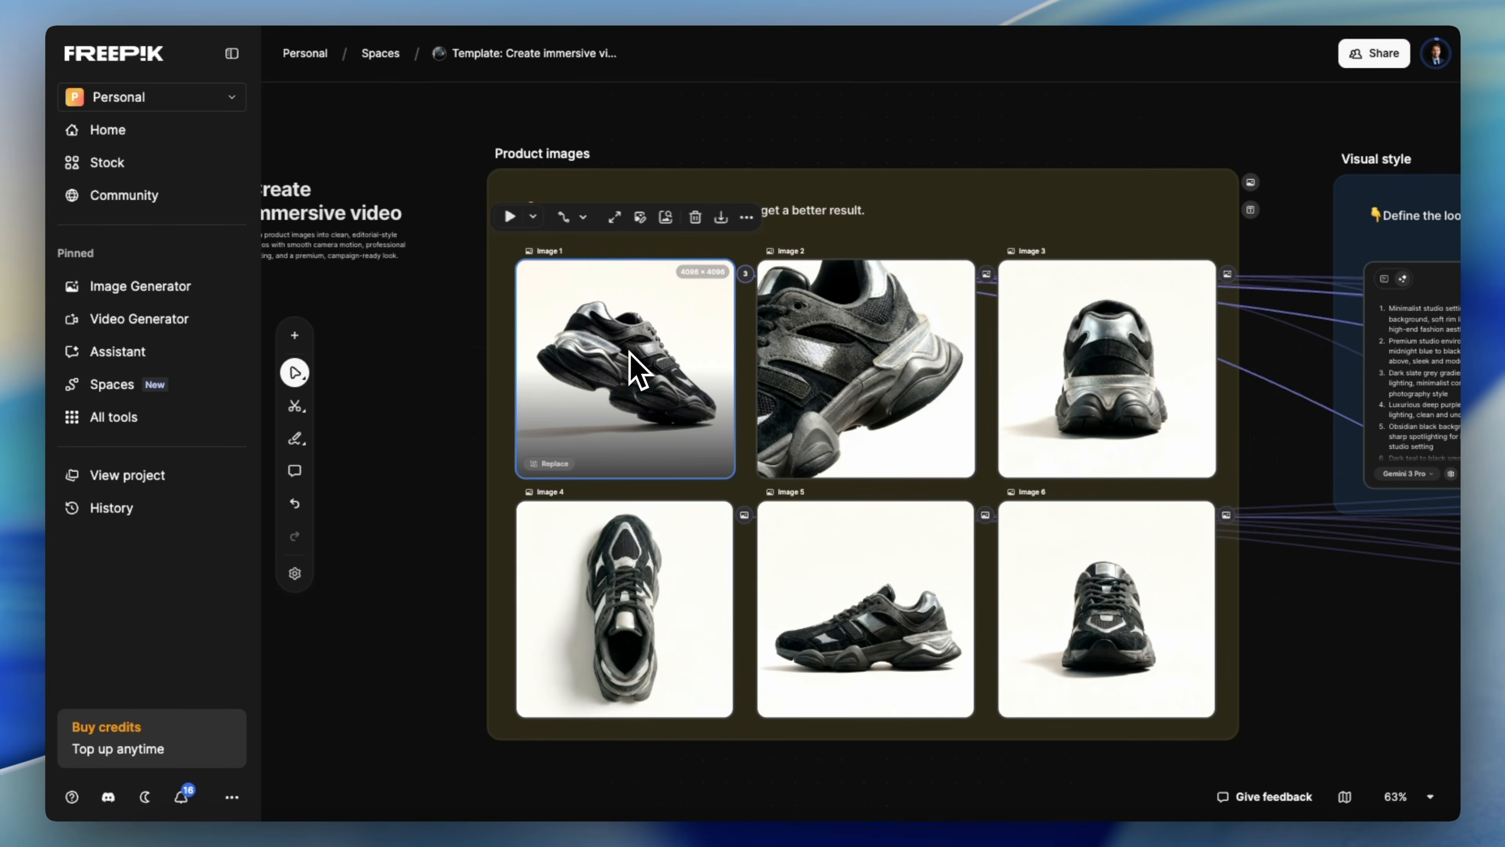
right_click(634, 368)
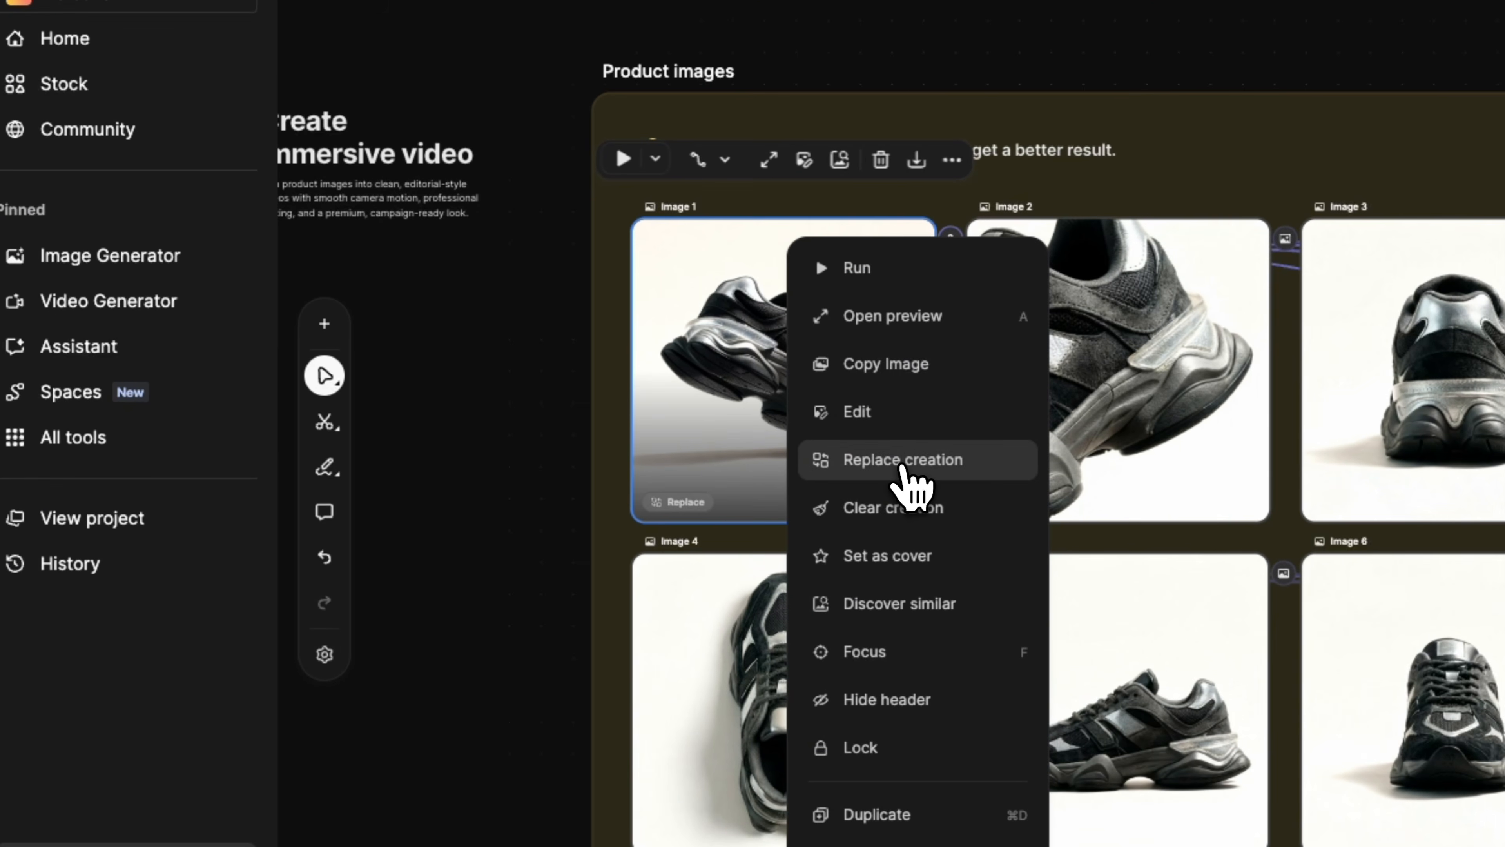
left_click(717, 435)
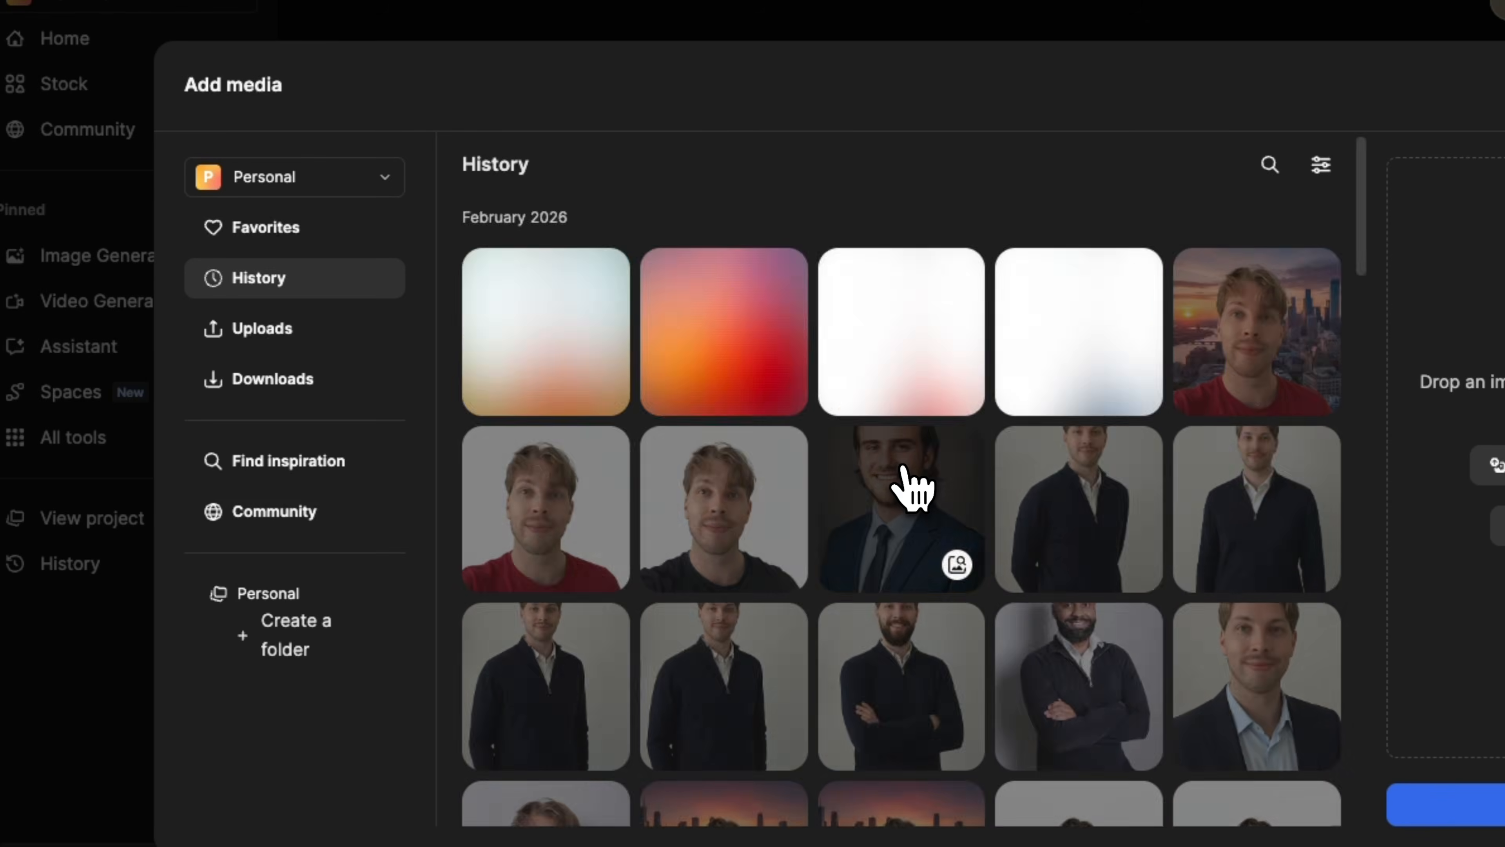
left_click_drag(23, 410, 1277, 351)
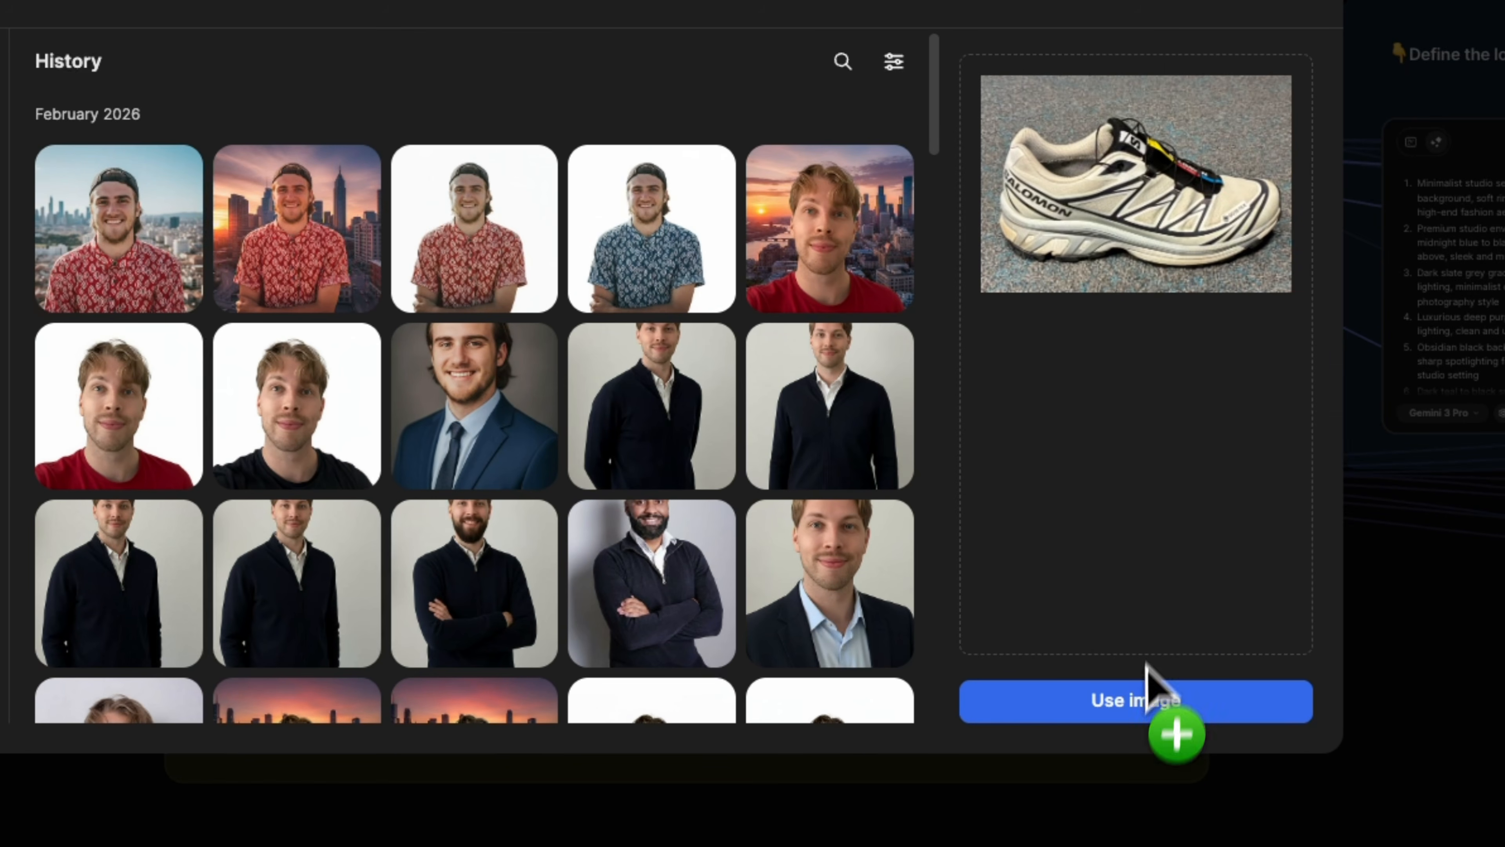
left_click(1144, 703)
- Replace the other product images, Image 2 to Image 6, with the remaining Salomon shoe photos
right_click(679, 284)
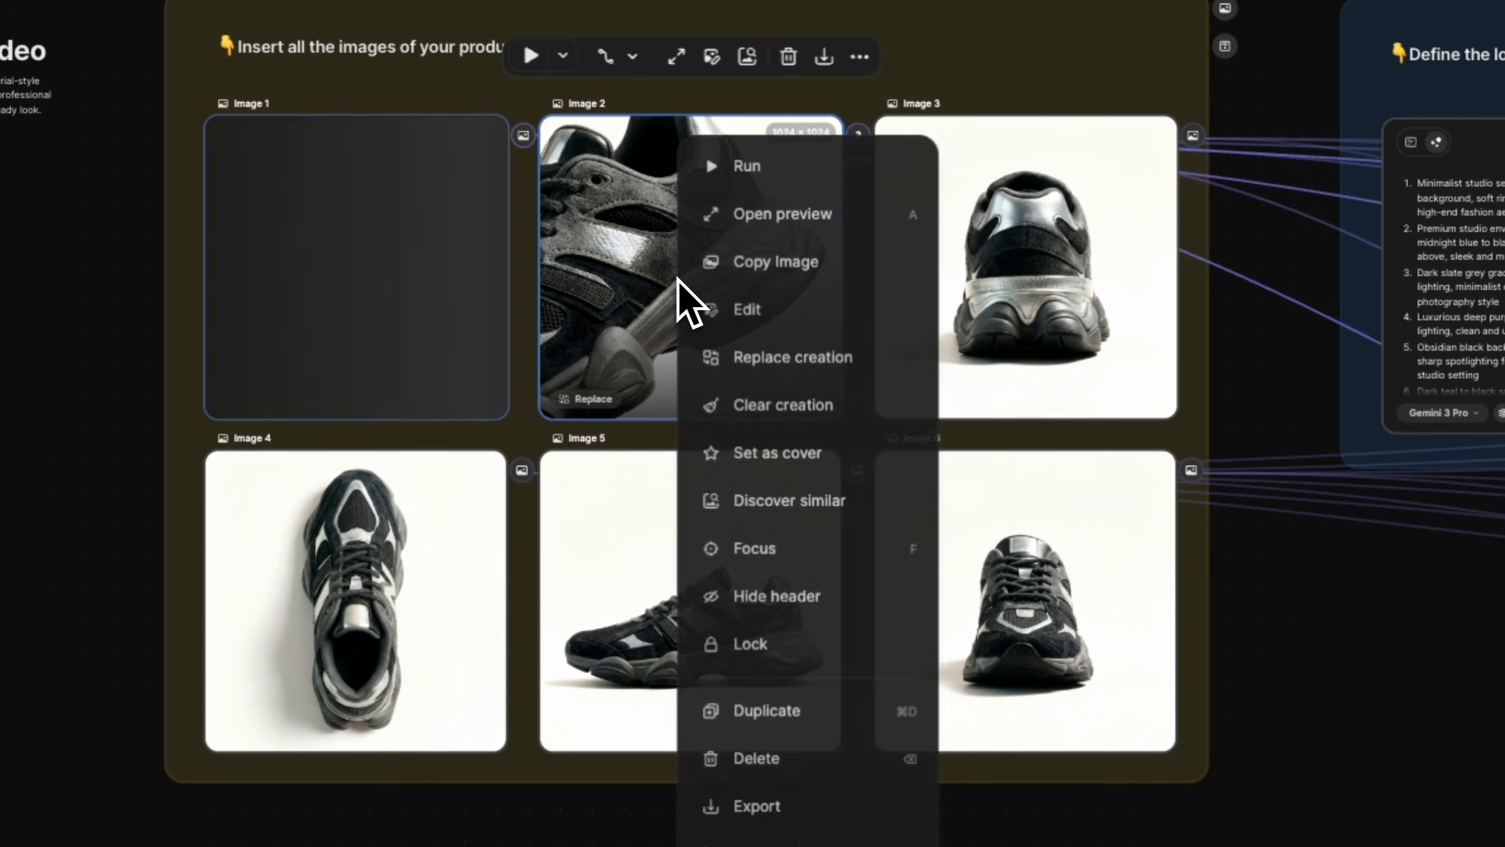
left_click(753, 358)
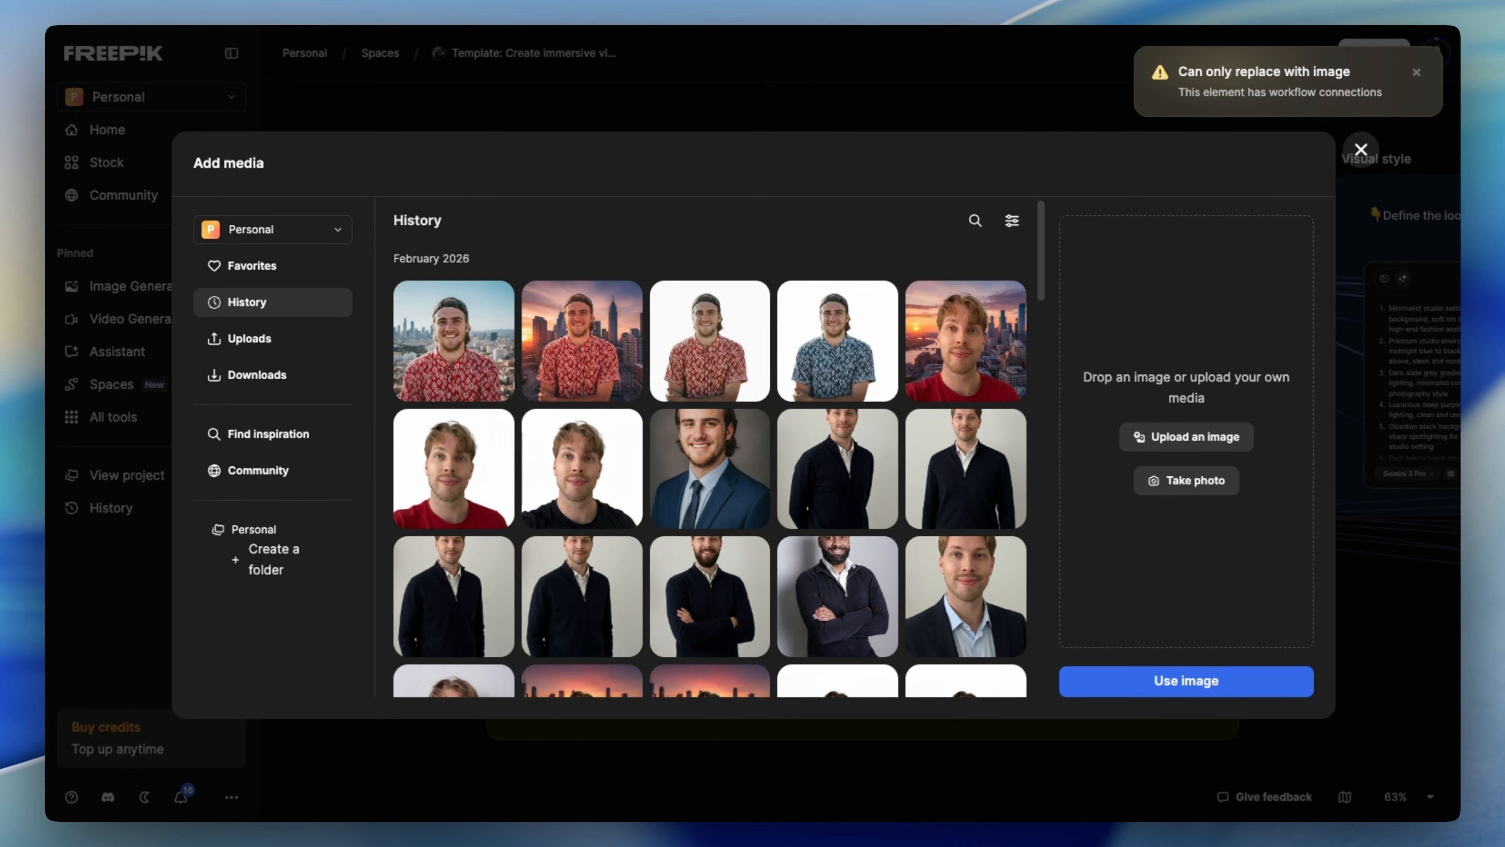
left_click_drag(774, 427, 1119, 505)
left_click(1280, 689)
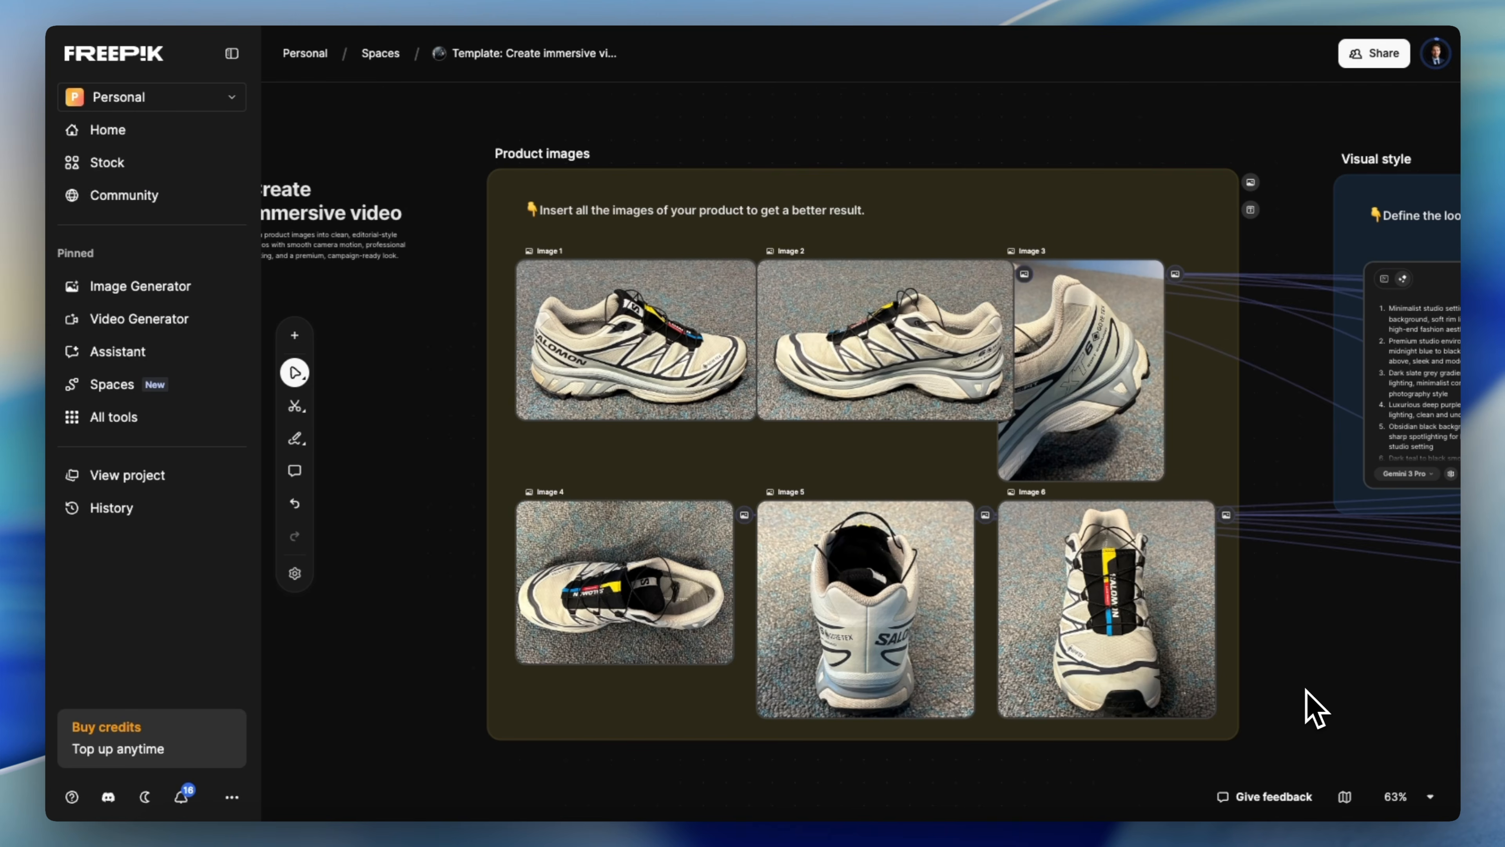
- Rerun the entire workflow with the new shoe photos and play the generated 360° campaign-ready video
scroll(1316, 709, "down", 10)
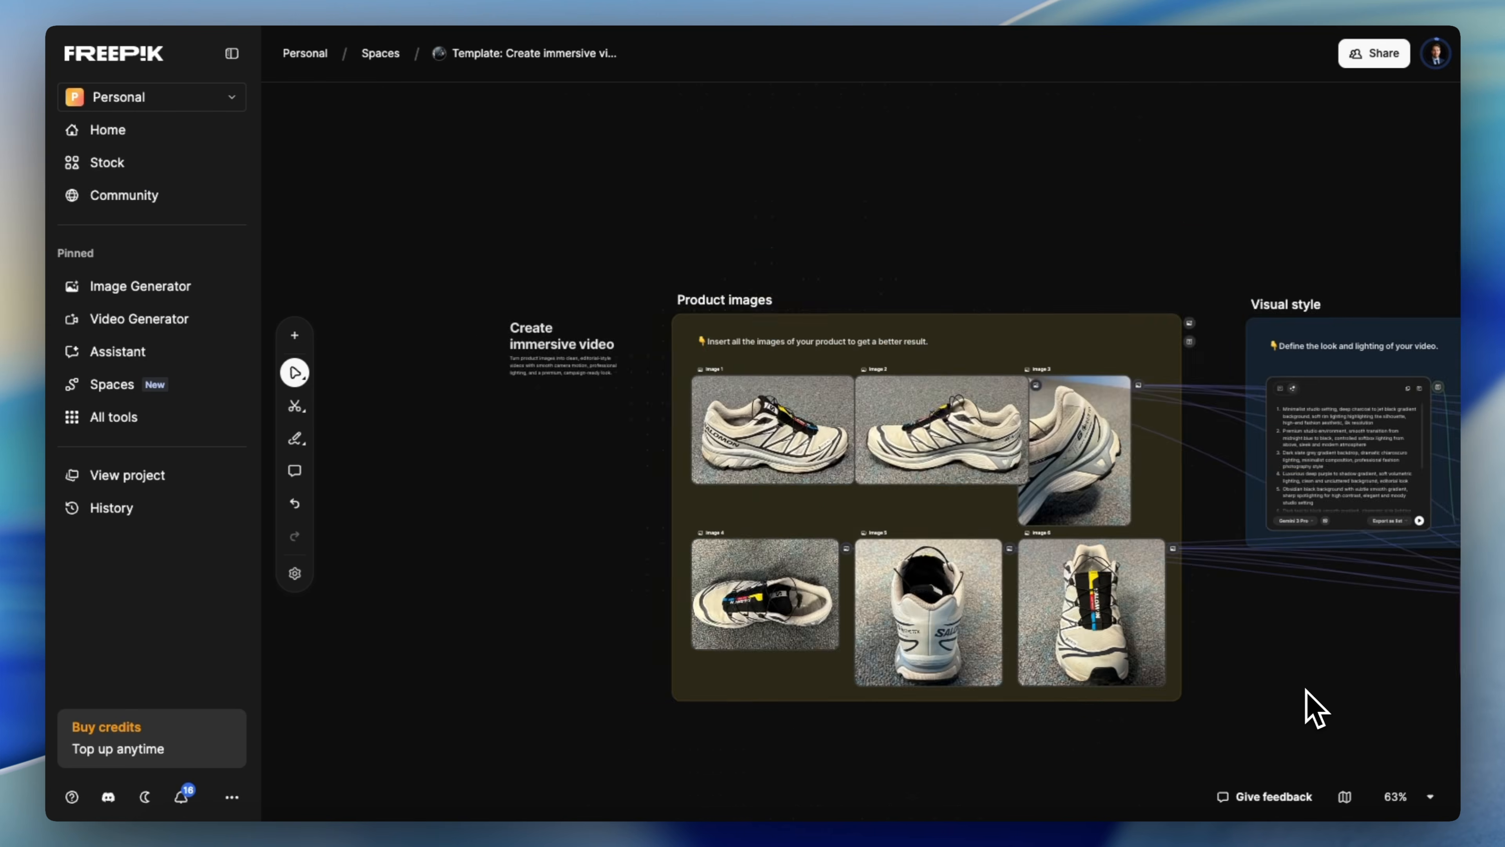
scroll(1315, 708, "right", 5)
scroll(1316, 709, "right", 15)
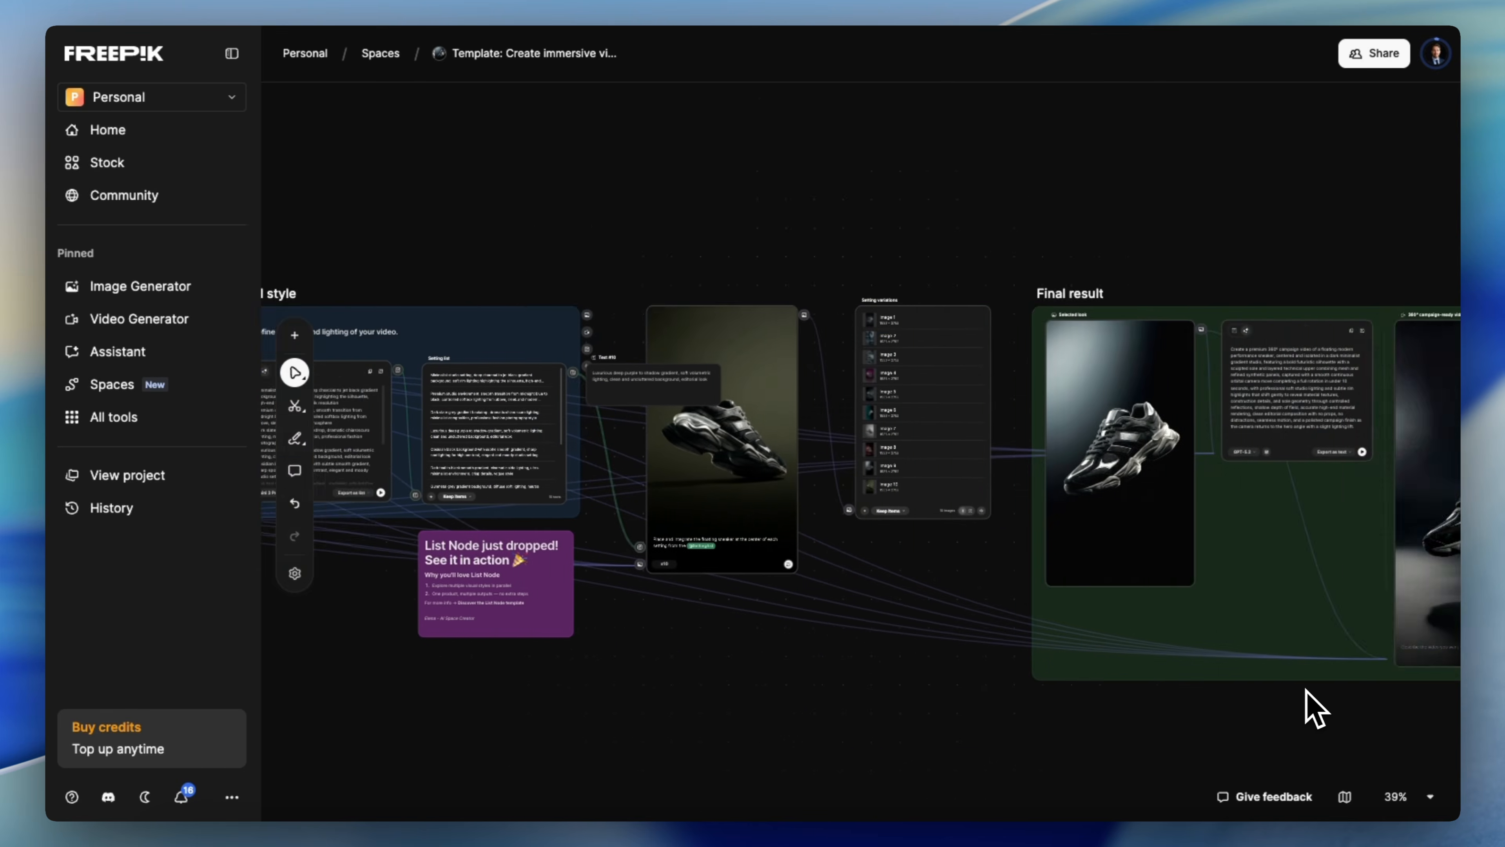
scroll(1316, 709, "left", 15)
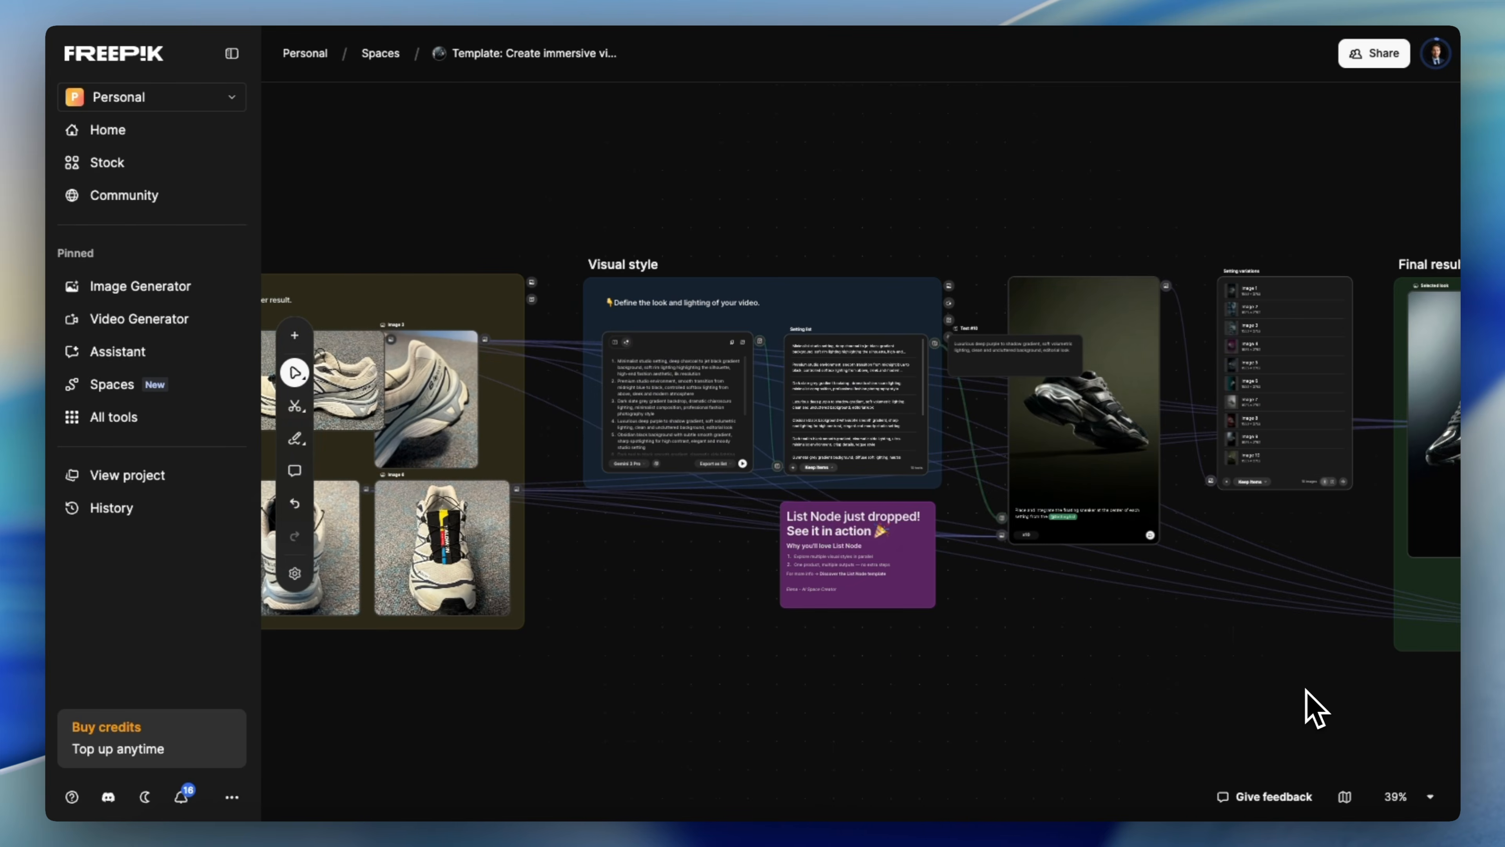
scroll(1316, 709, "right", 15)
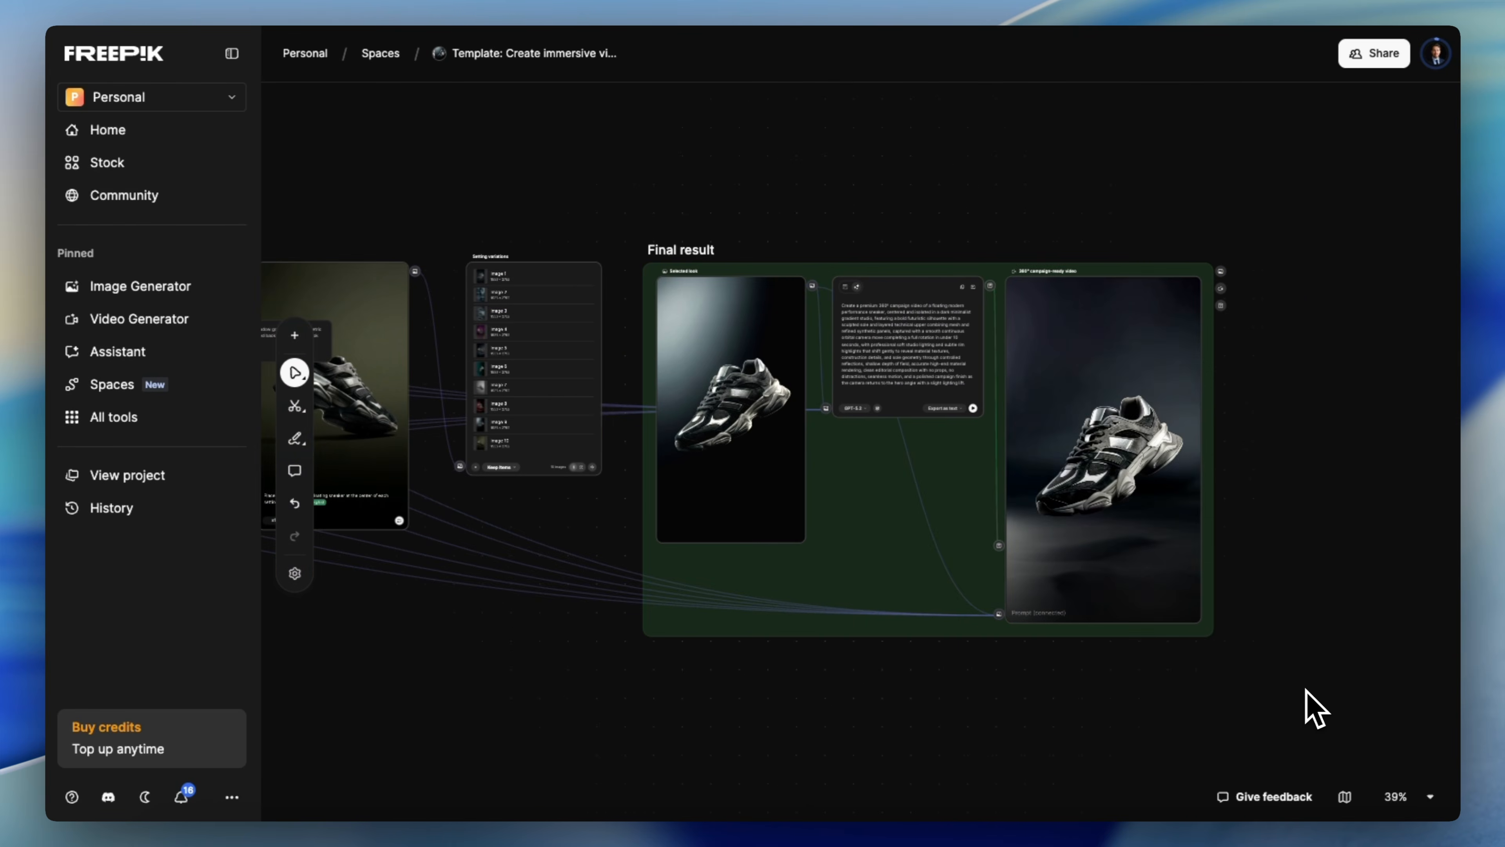
scroll(1210, 596, "down", 5)
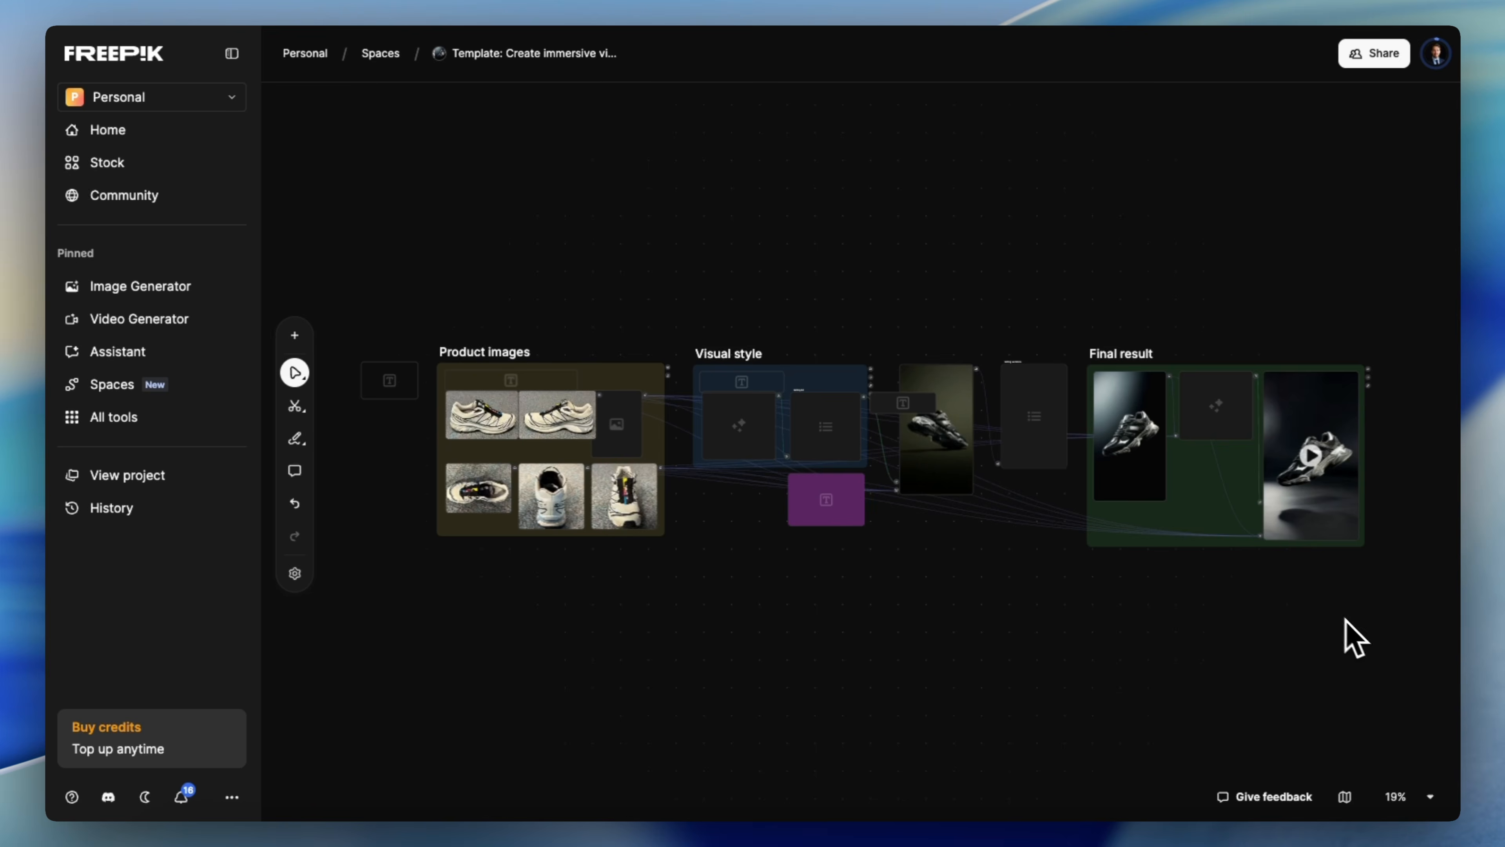
left_click_drag(1186, 482, 692, 276)
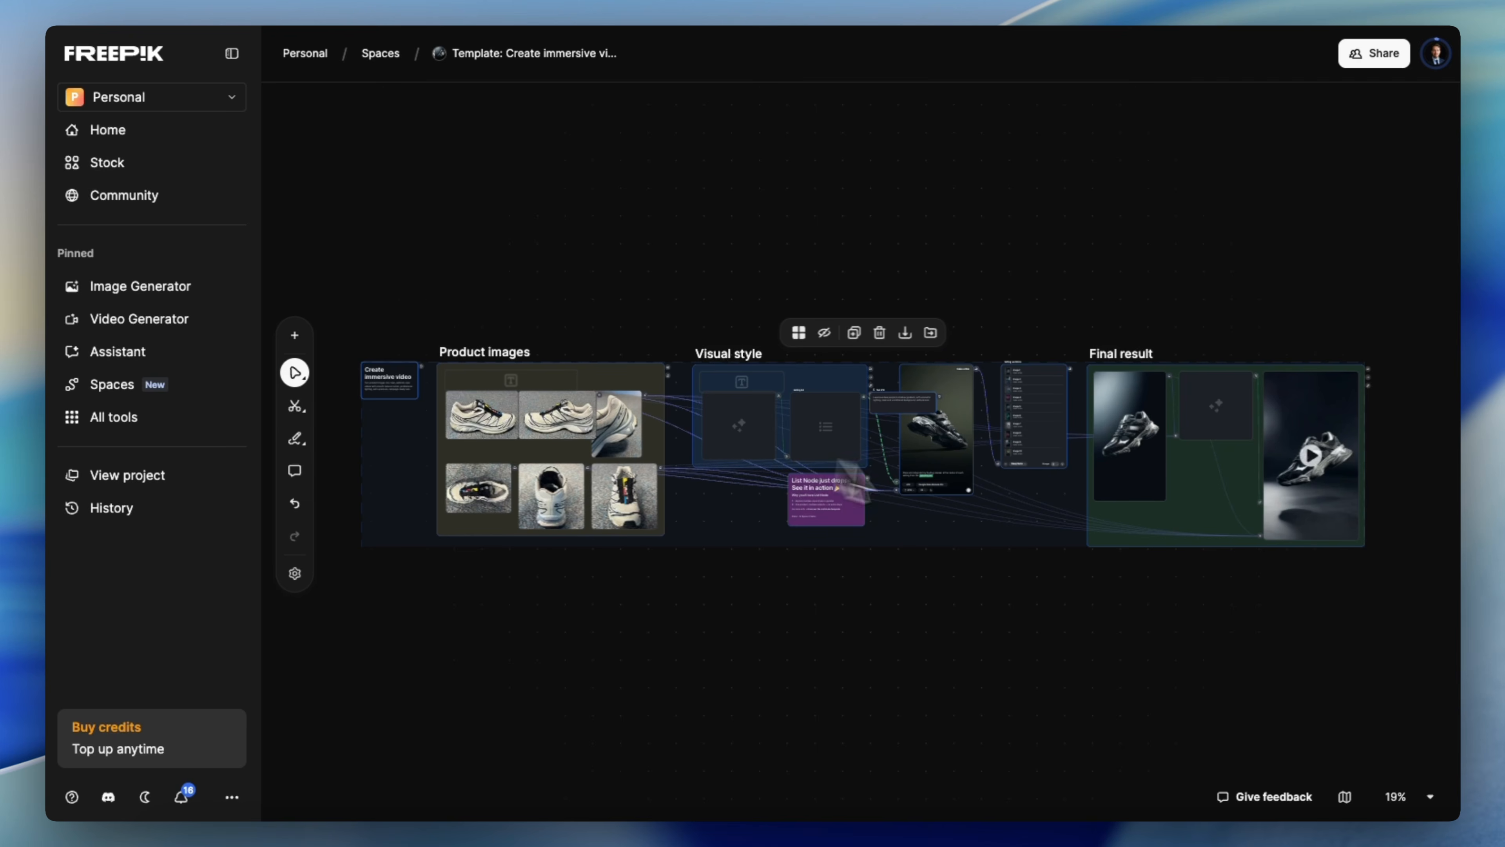
left_click(1304, 456)
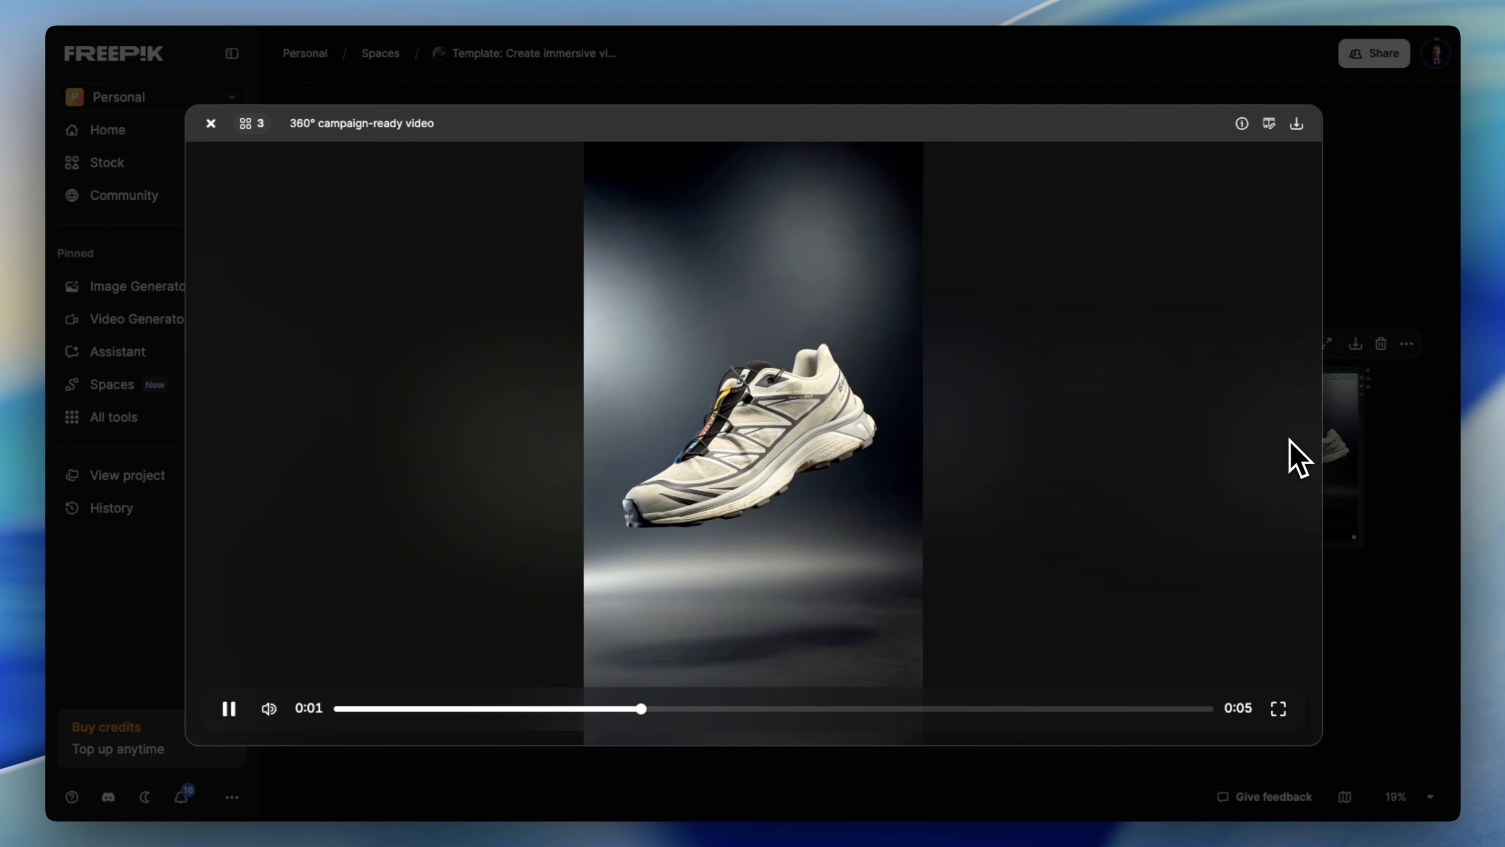